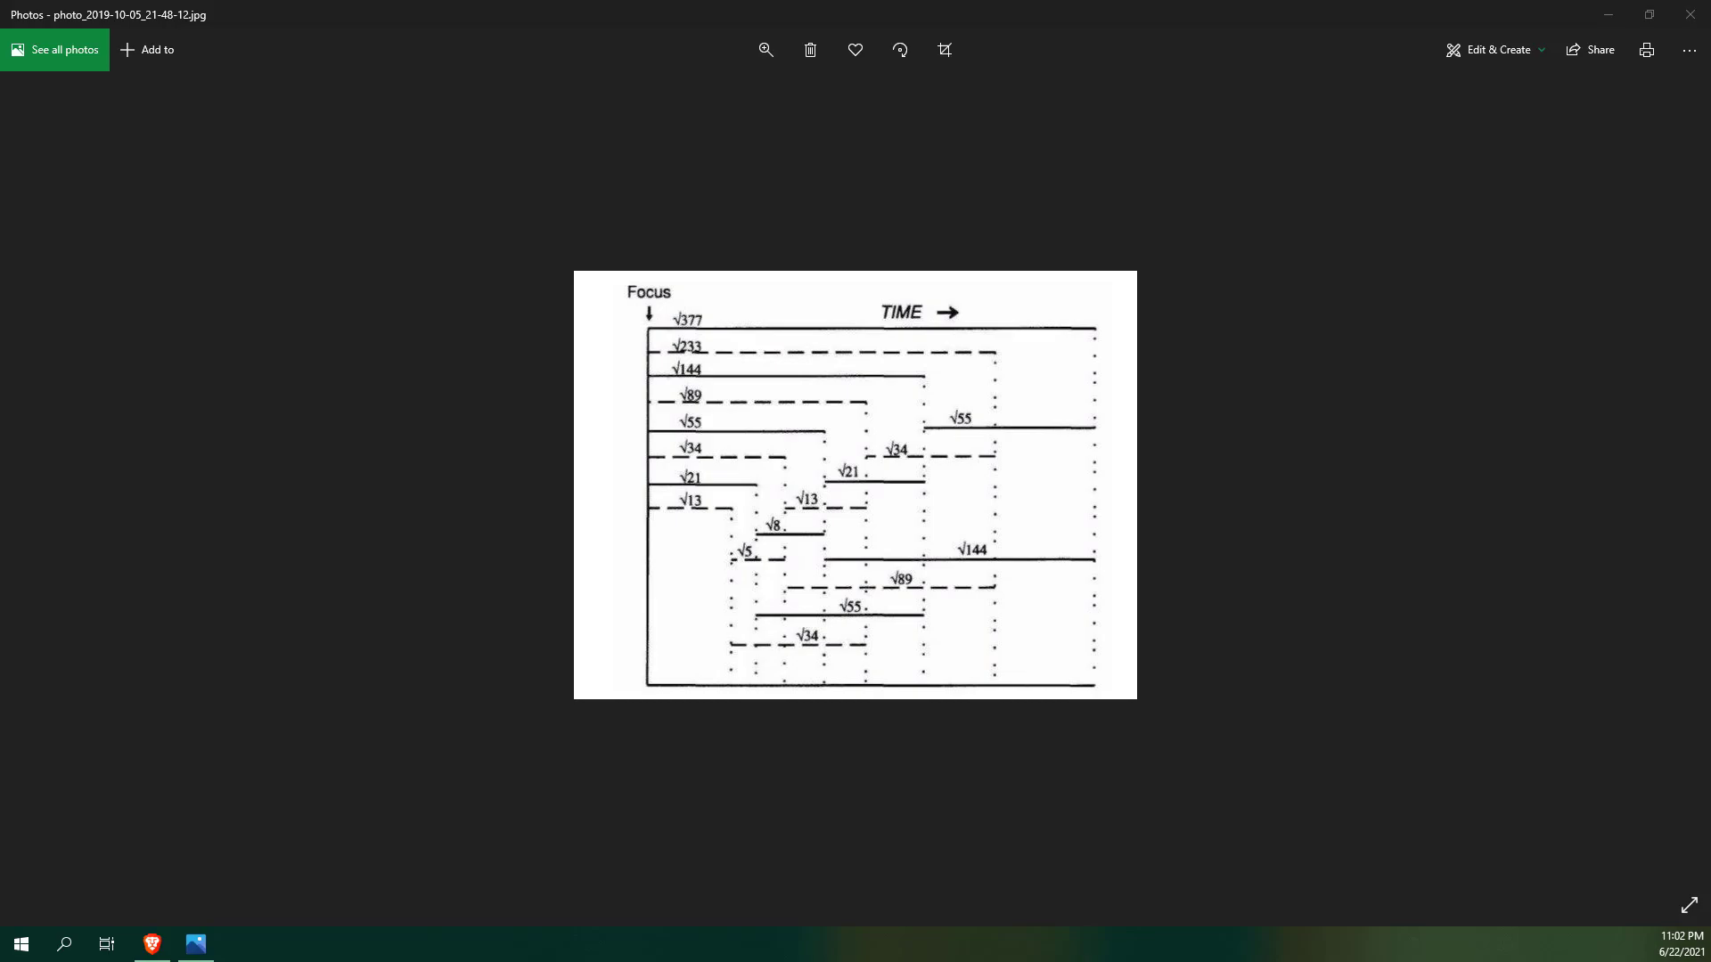
Bring up the DOTUSDT chart, collapse both side panels, and pan back to September 2020.
key("alt+Tab")
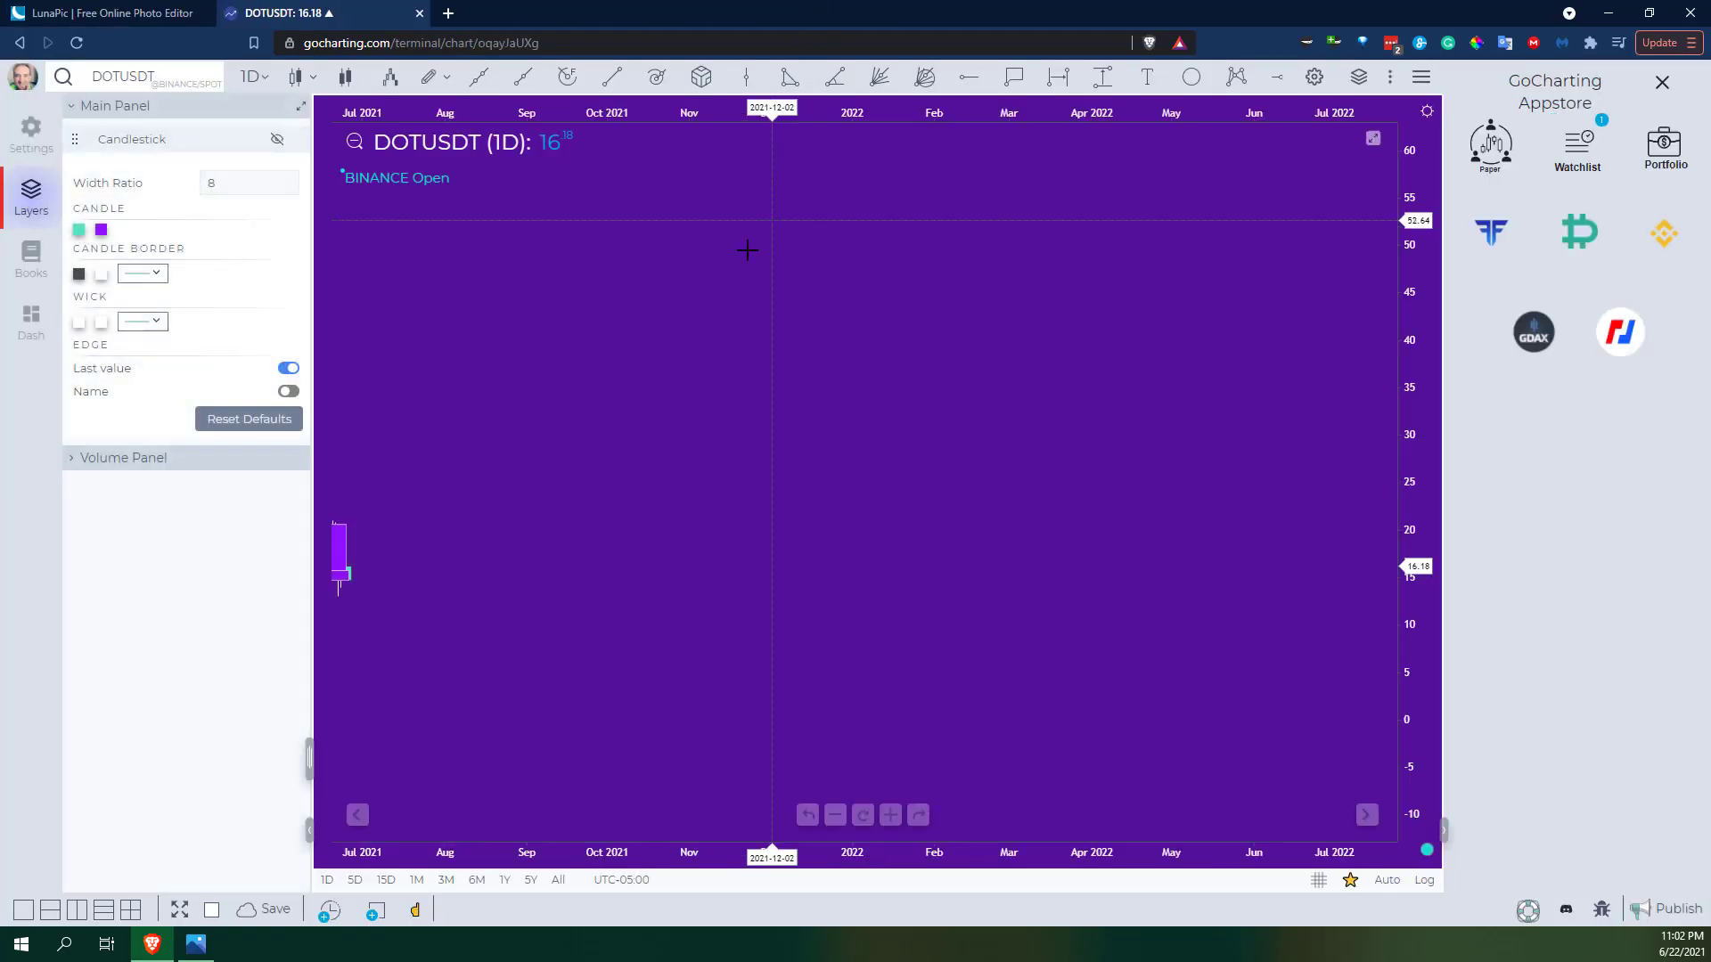
left_click(309, 830)
left_click(1443, 830)
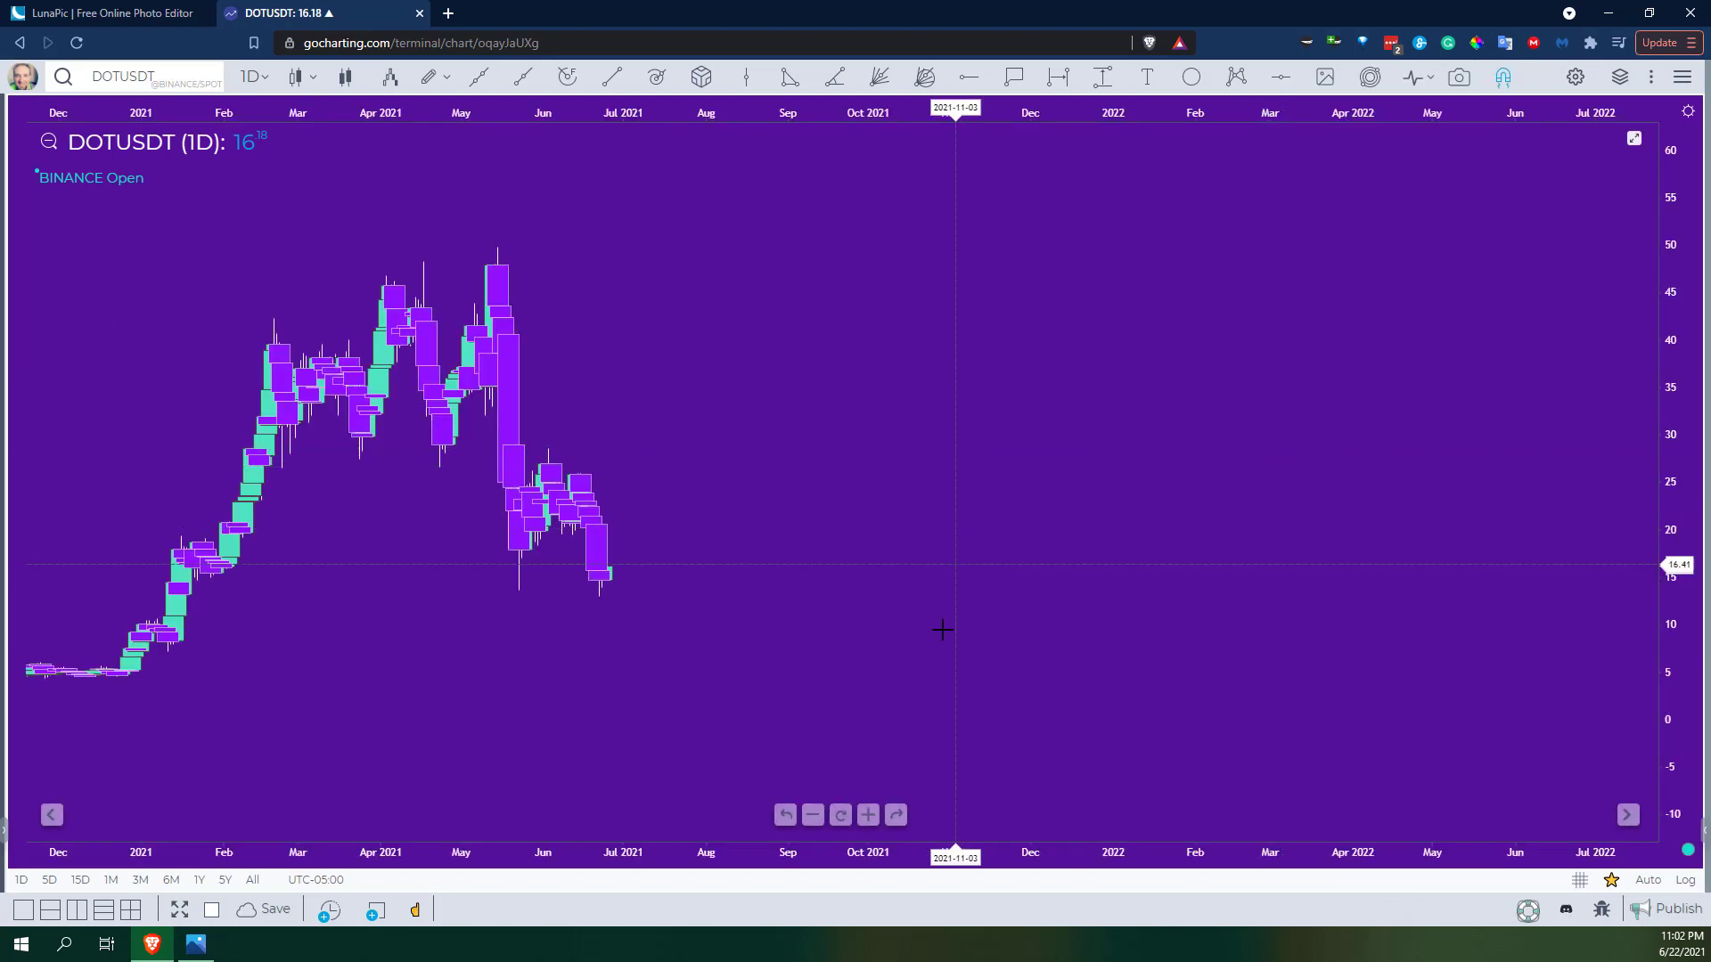
left_click_drag(941, 629, 1390, 477)
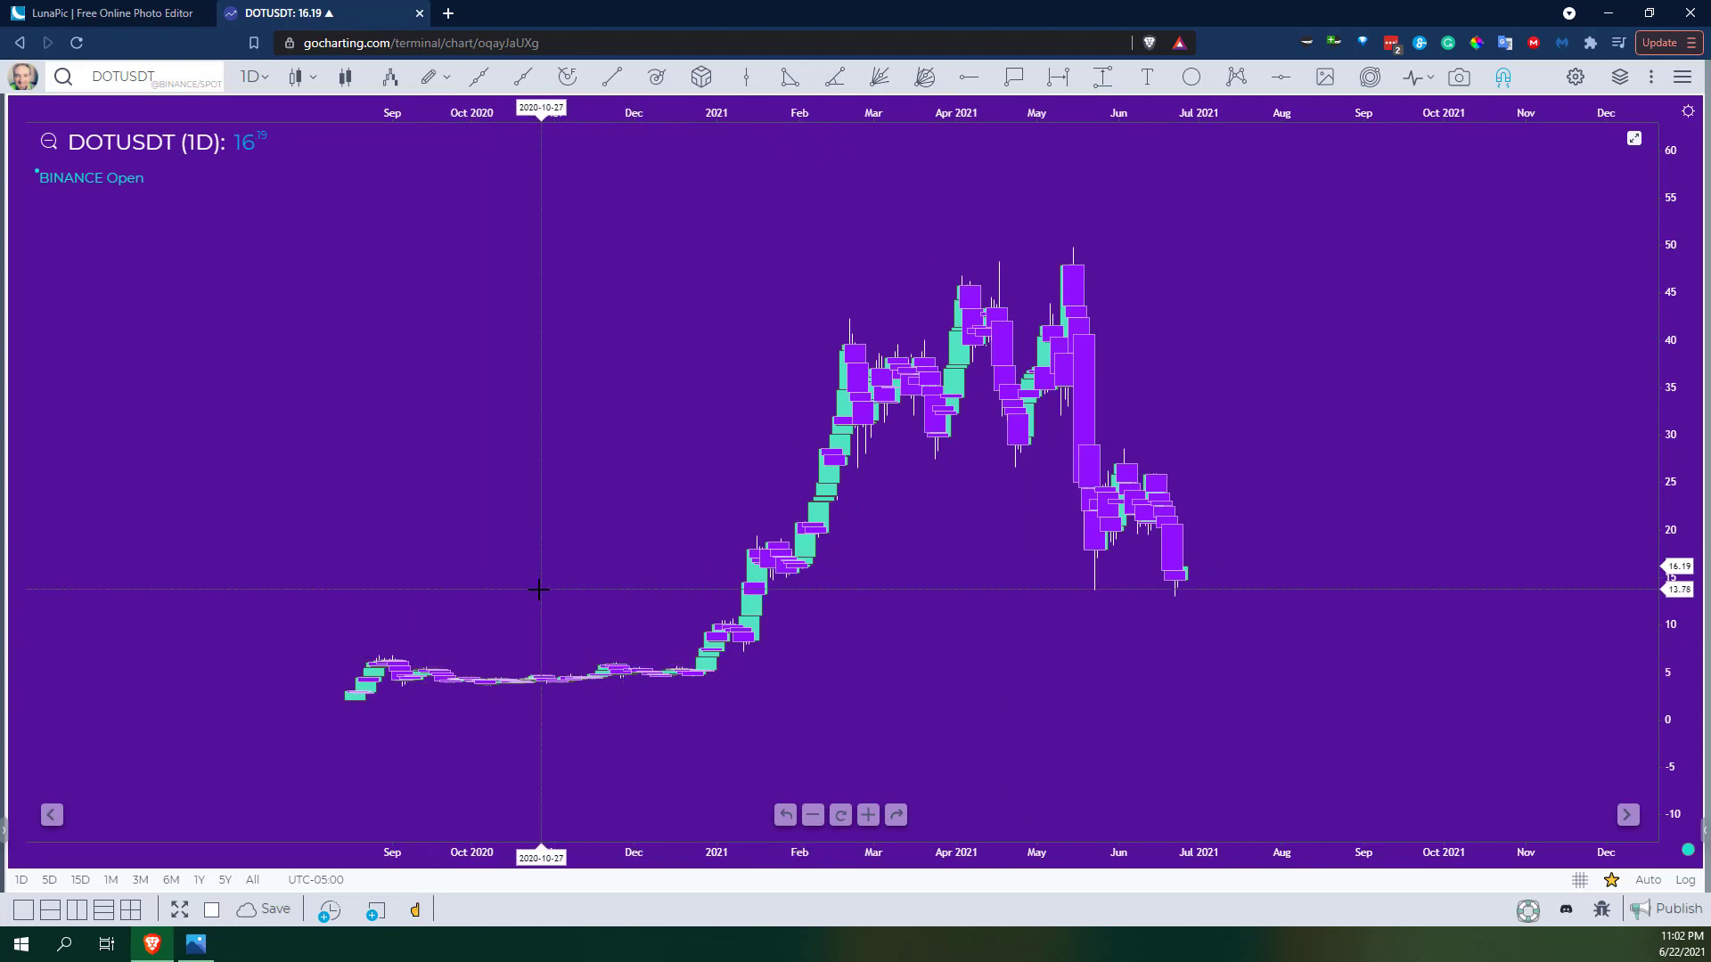
Open the Drawing list's Shapes & Text tools.
left_click(450, 80)
mouse_move(354, 274)
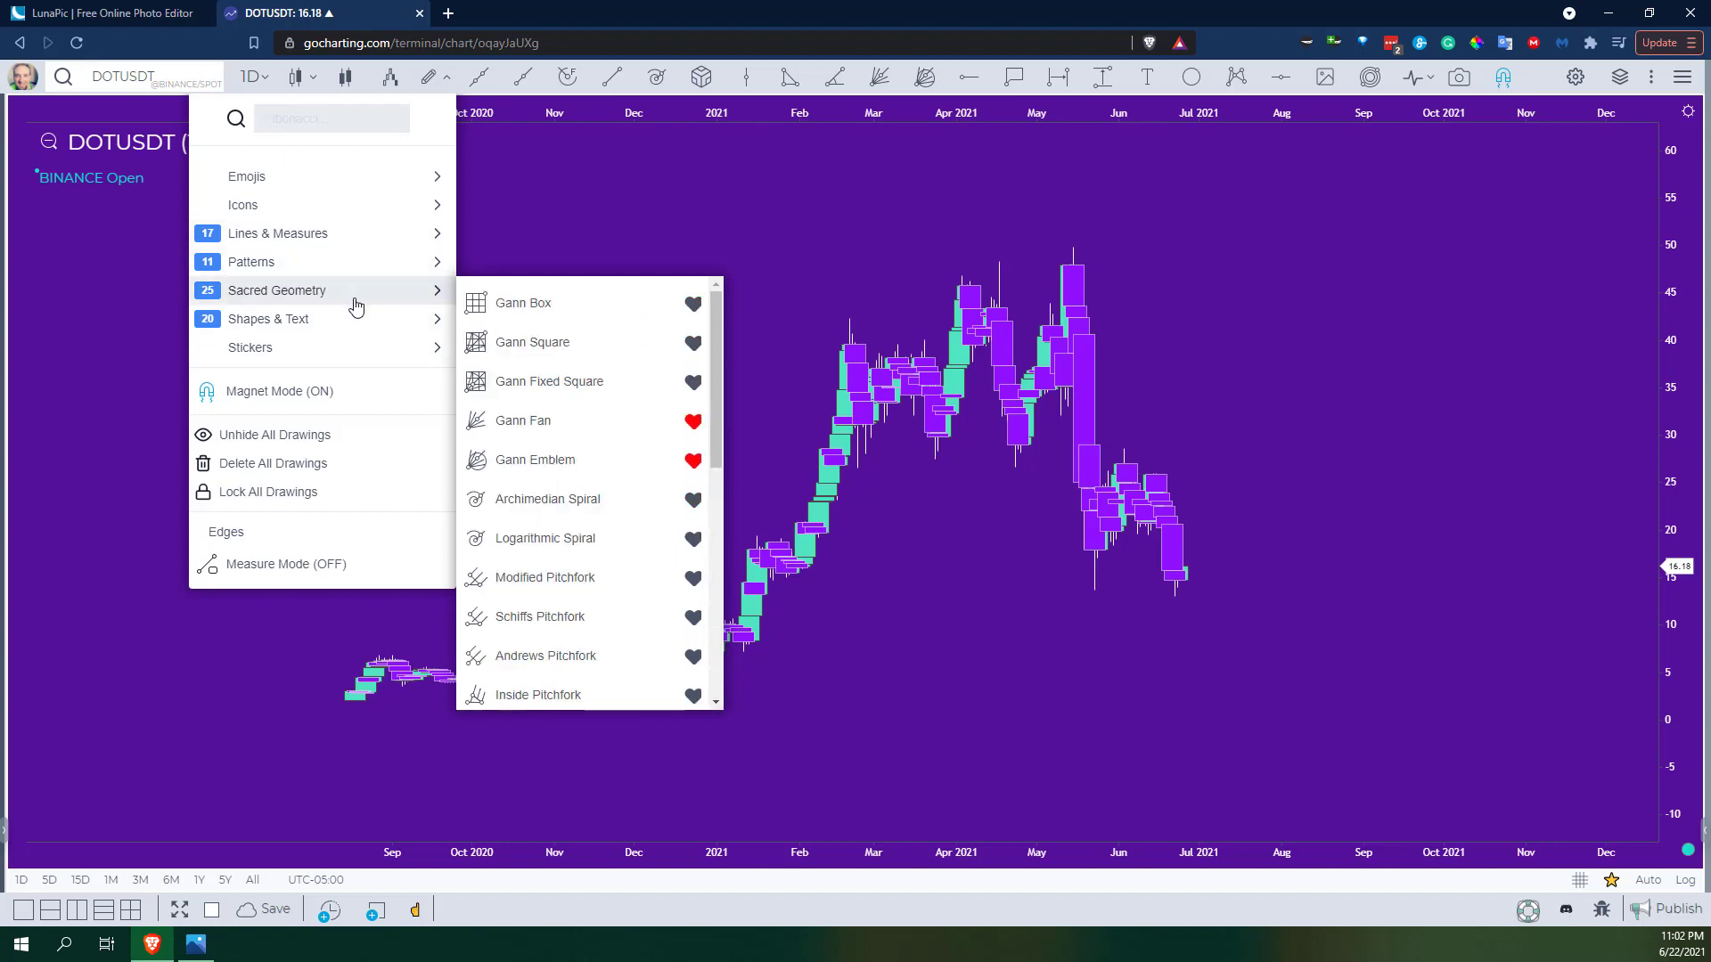
scroll(573, 492, "down", 2)
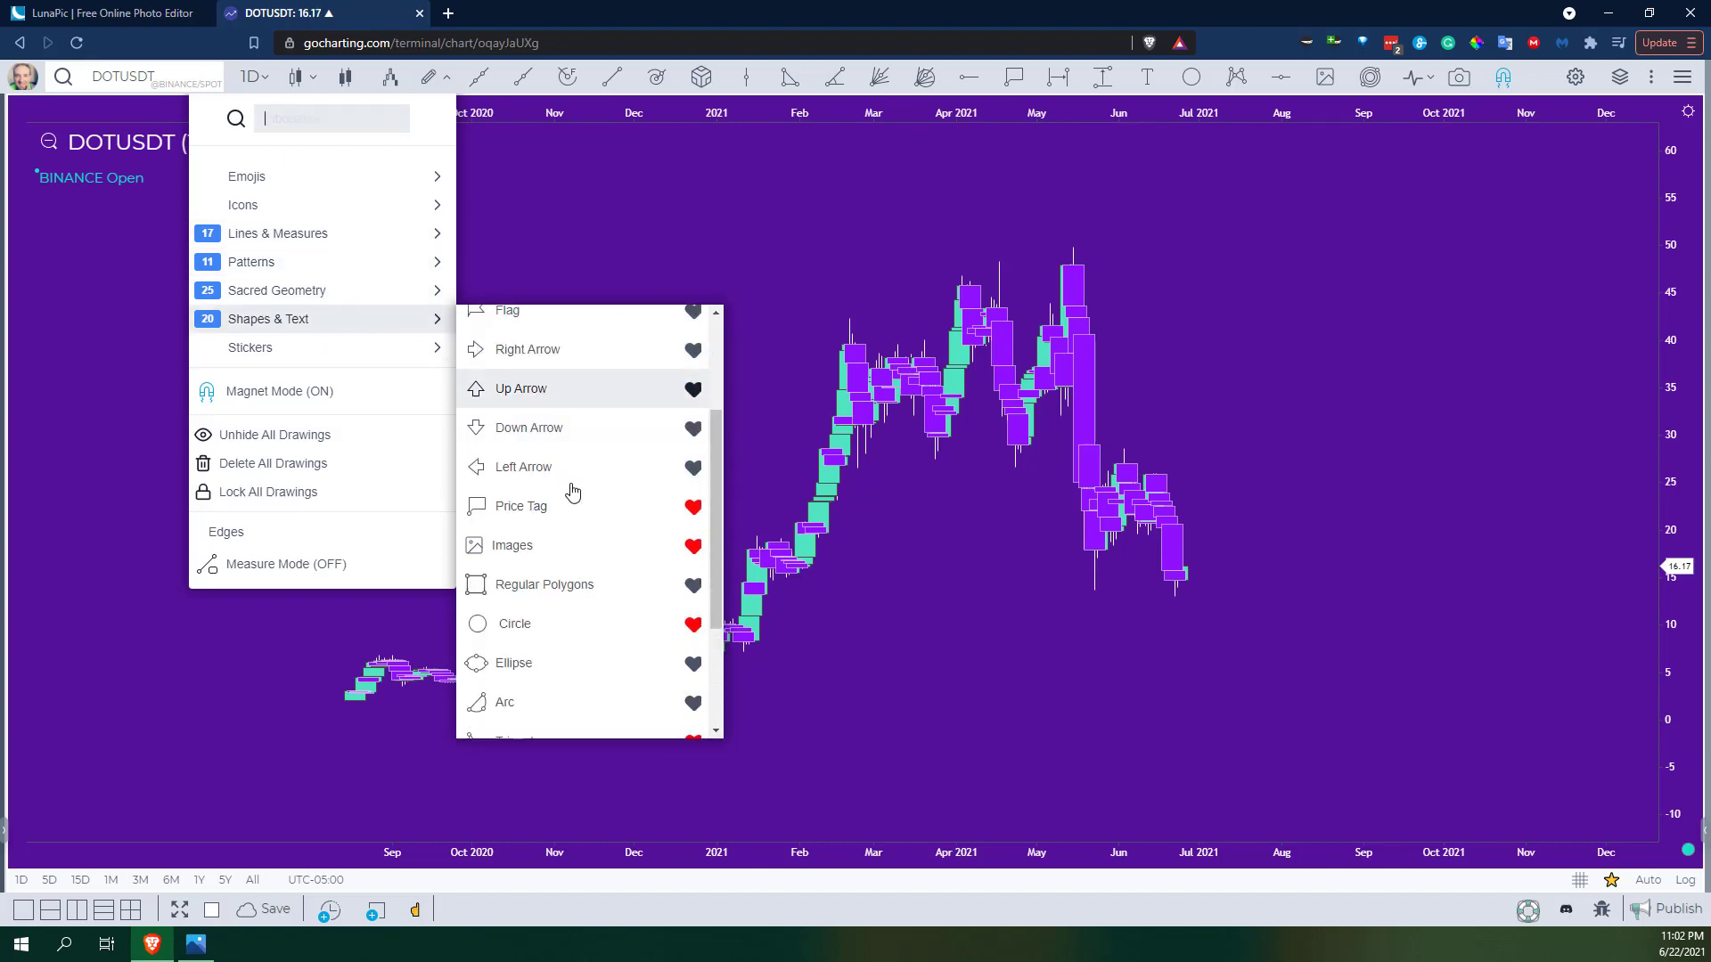
Draw concentric circles and resize them to span Sep 2020 to Feb 2021 near the 30 level.
left_click(550, 557)
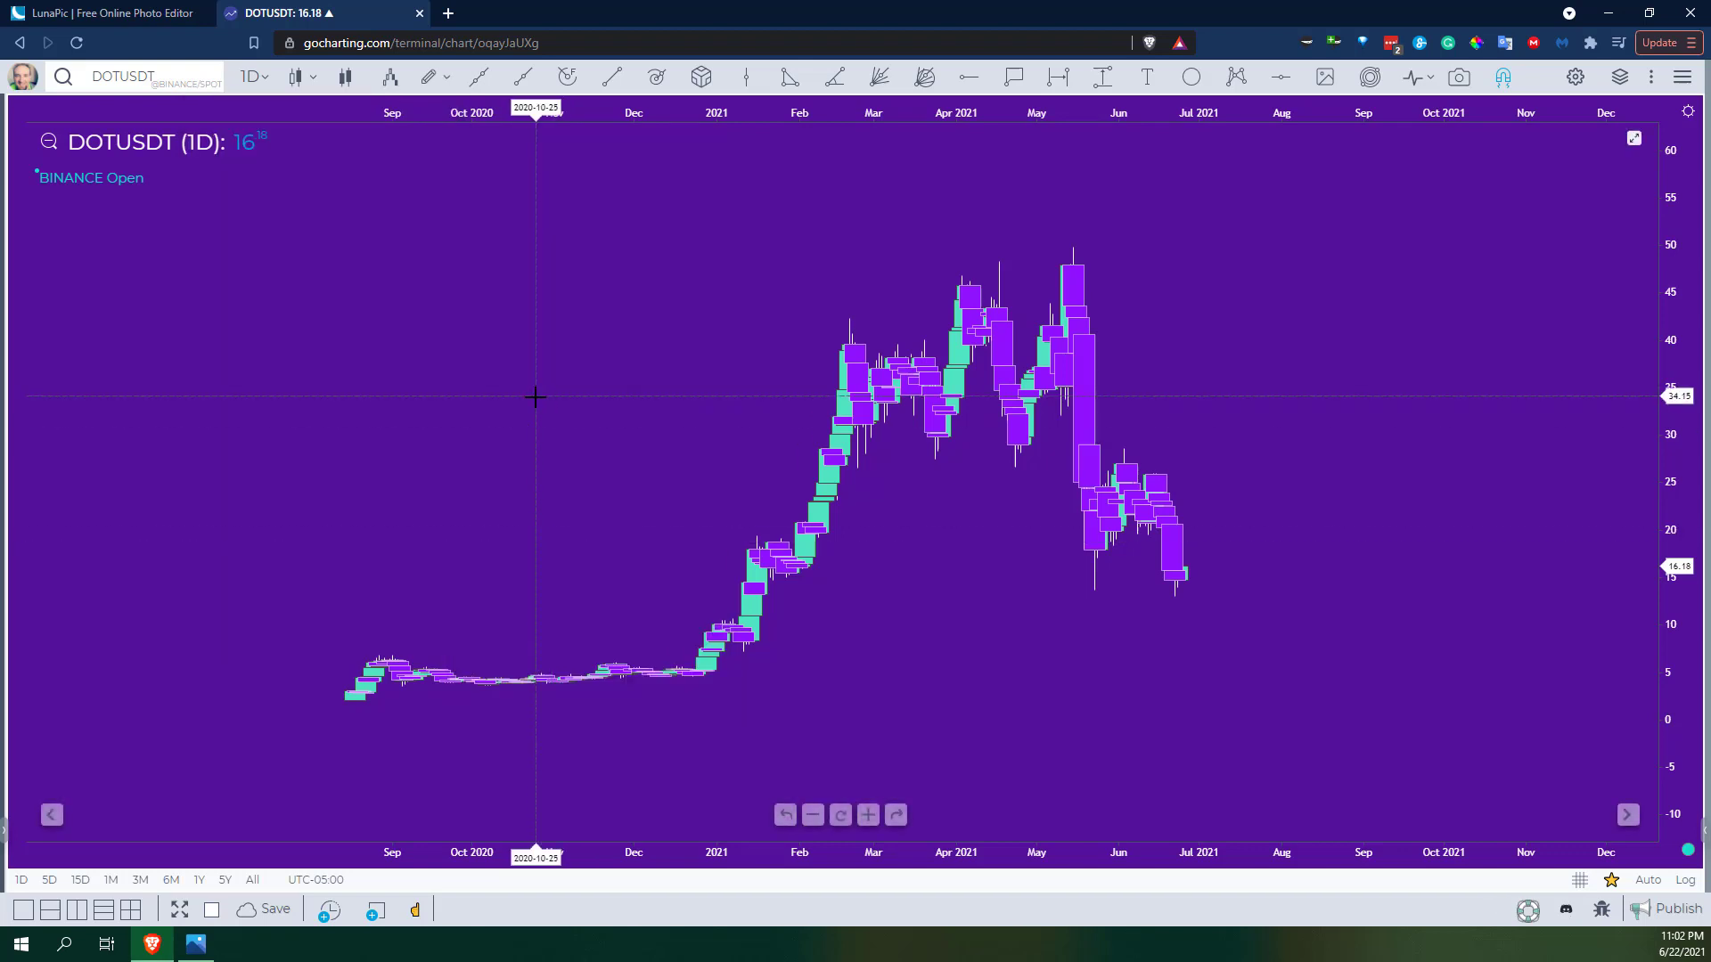
left_click(523, 297)
left_click(785, 276)
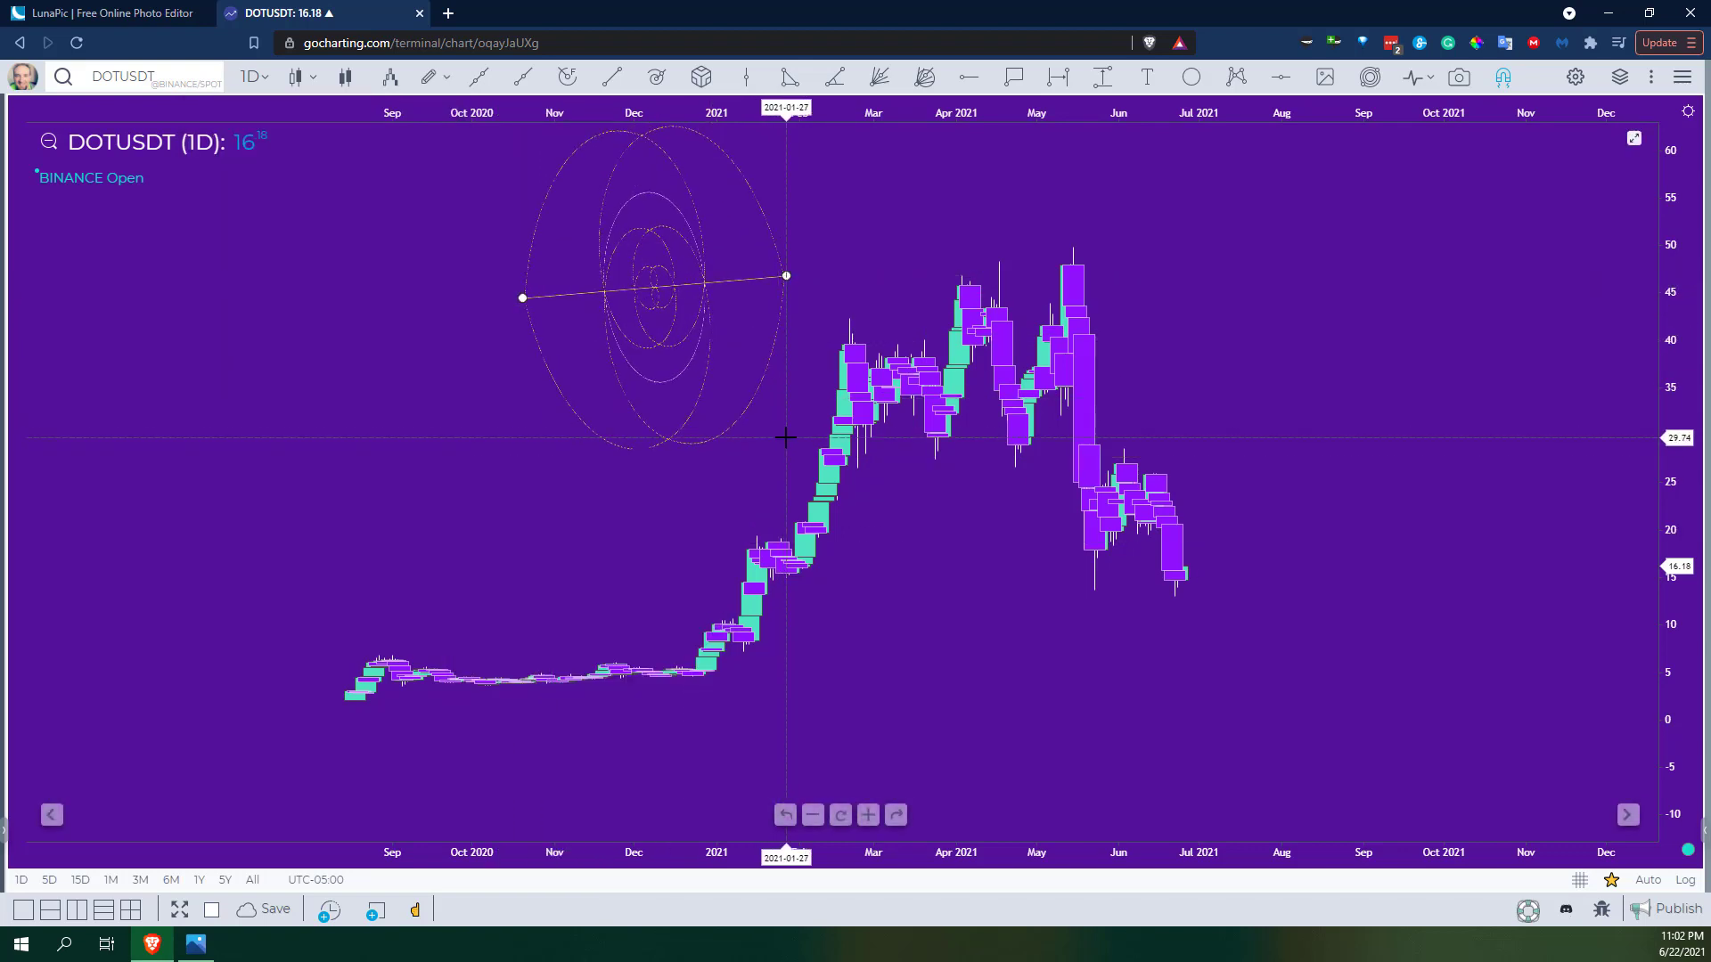
left_click(758, 277)
mouse_move(758, 277)
left_mouse_down()
mouse_move(739, 378)
mouse_move(871, 377)
left_mouse_up()
left_click_drag(680, 386, 633, 416)
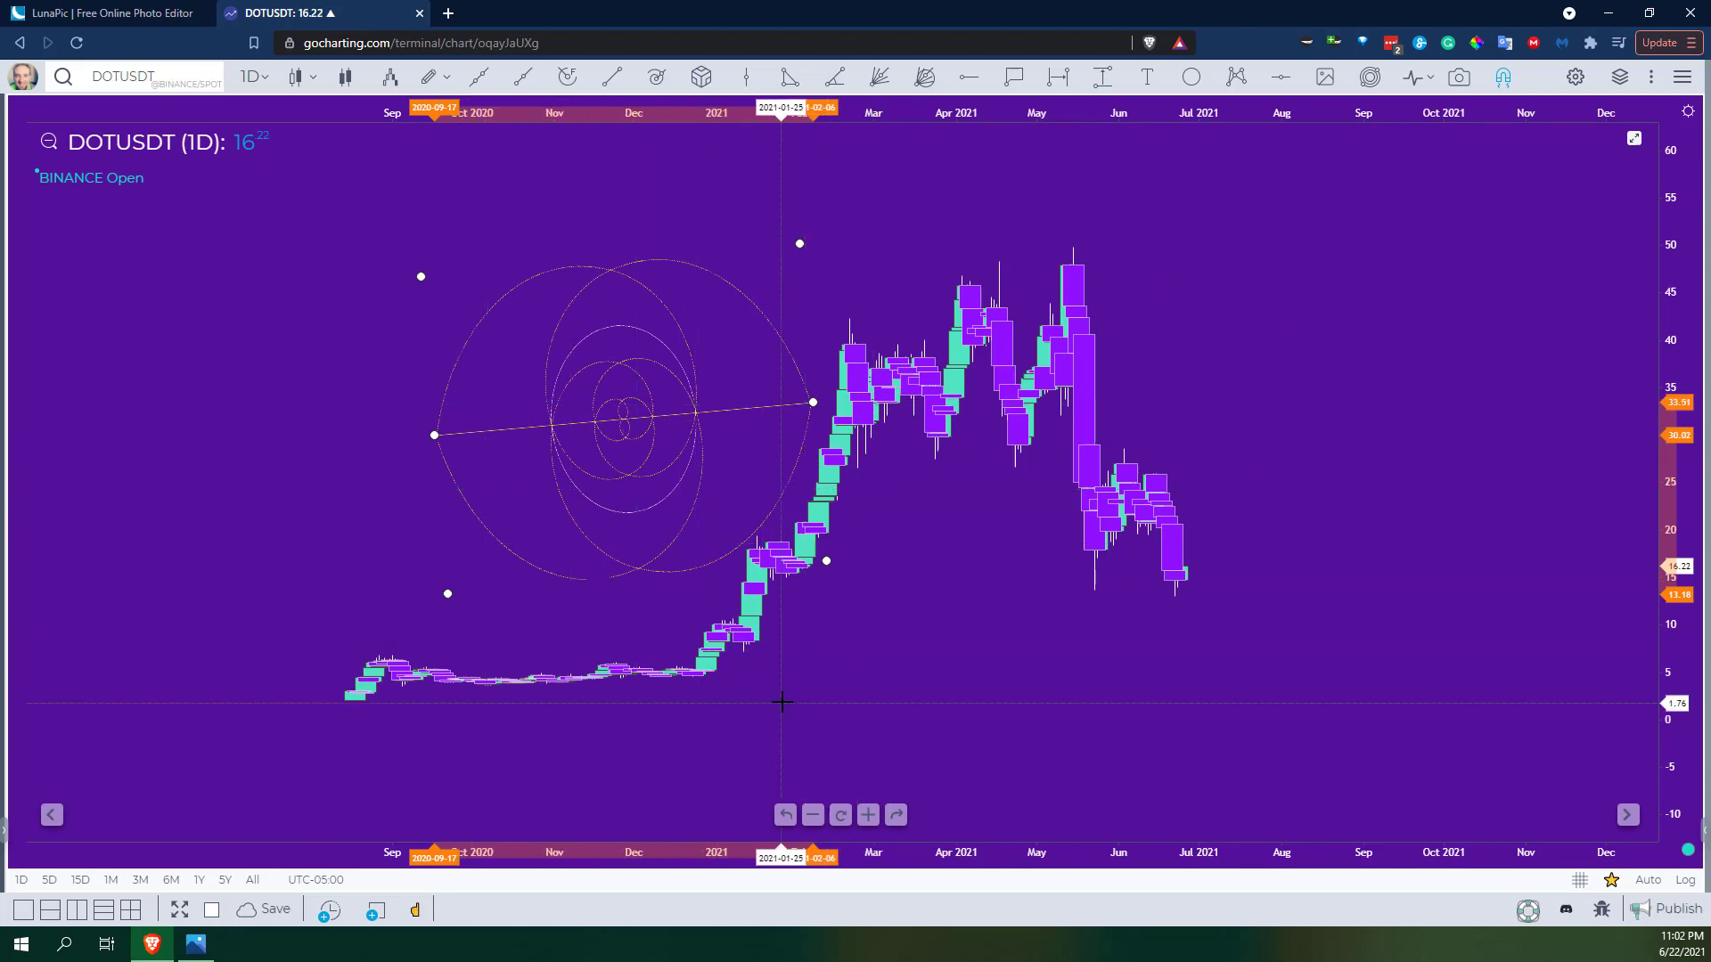
Review the square-root time diagram in Windows Photos, then return to the LunaPic editor.
left_click(195, 931)
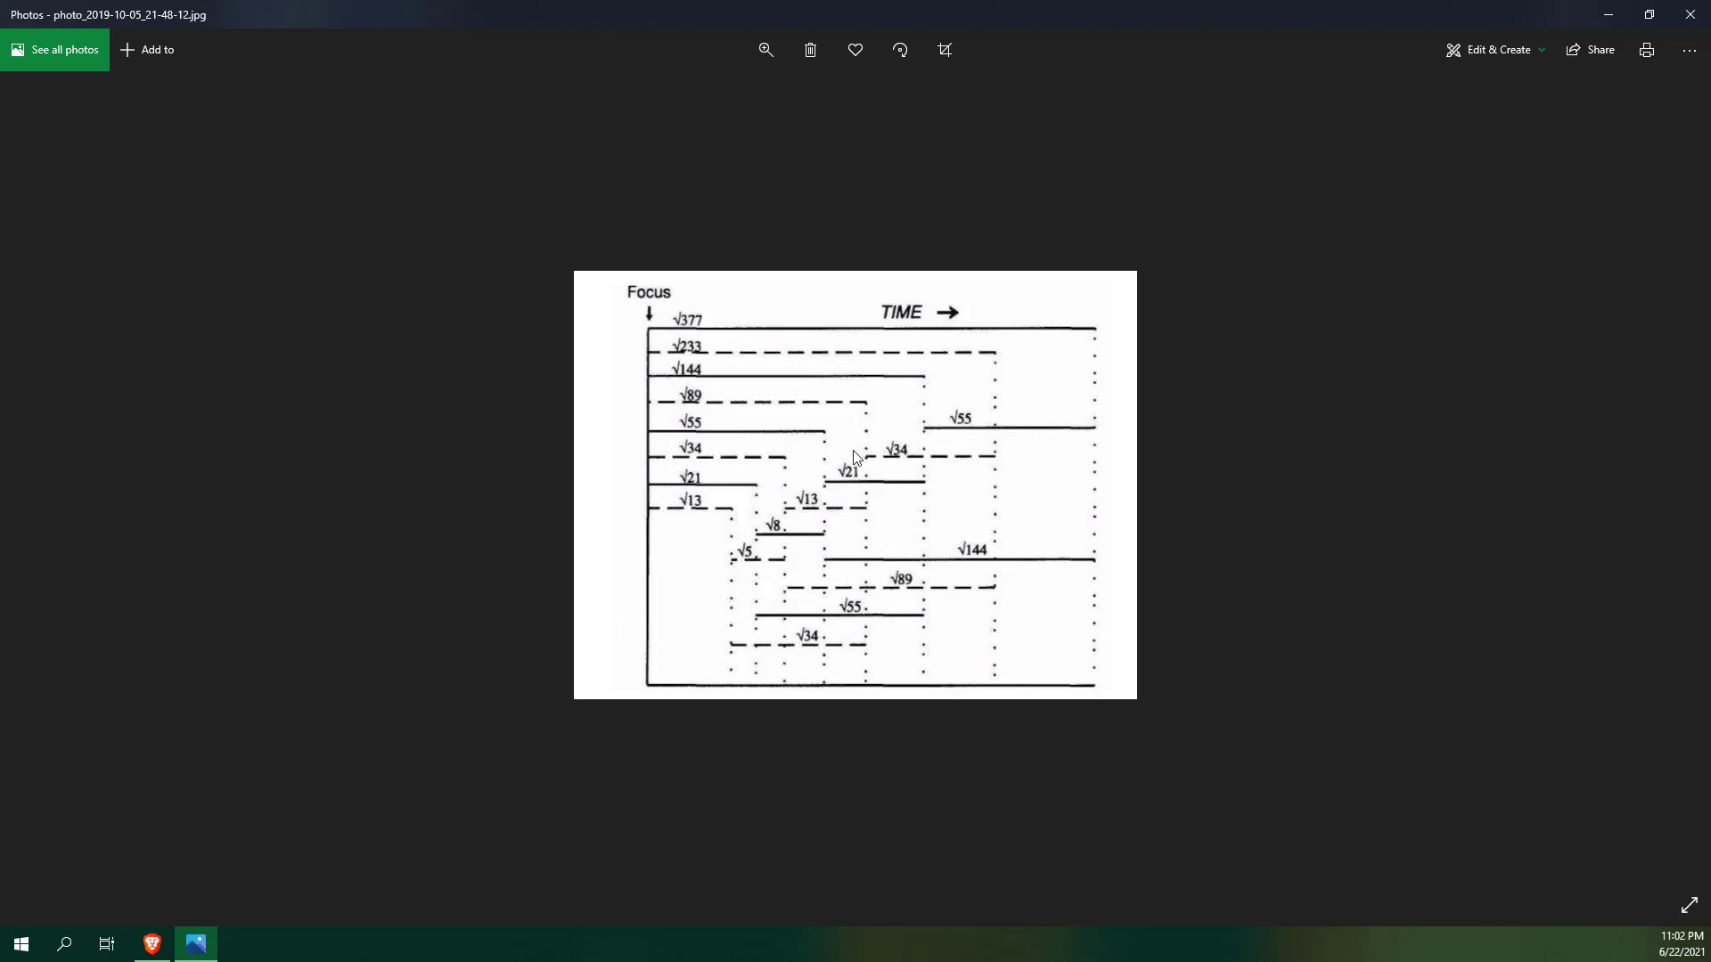
left_click(1690, 14)
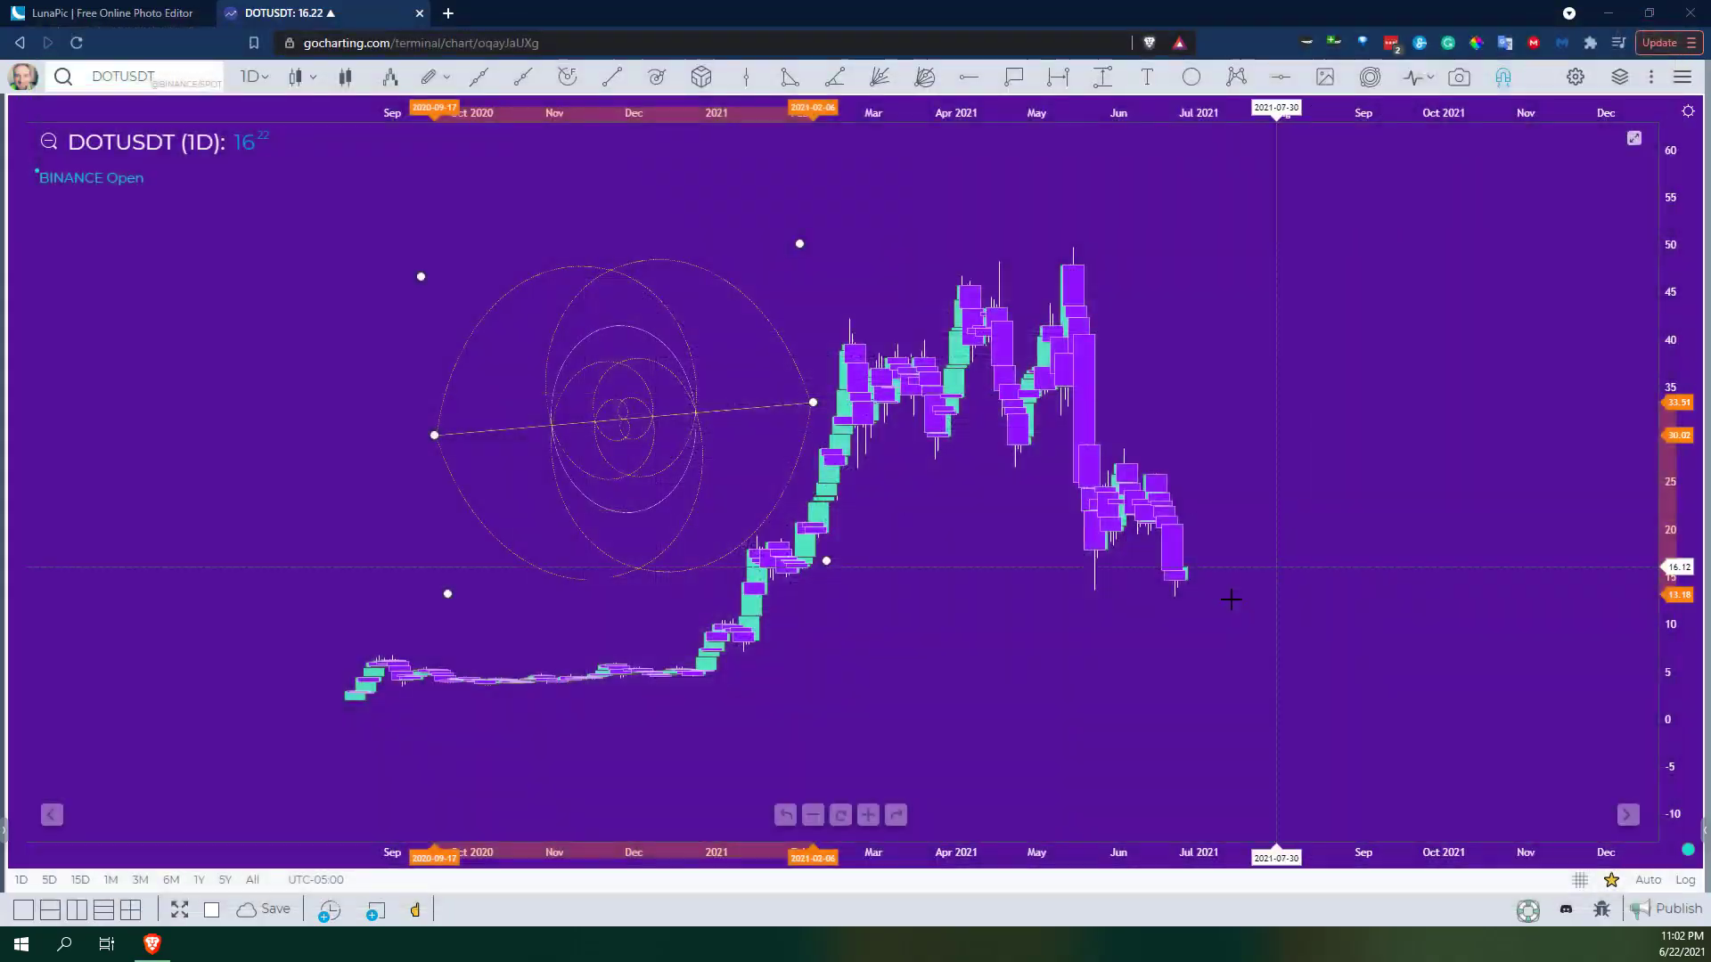
left_click(142, 14)
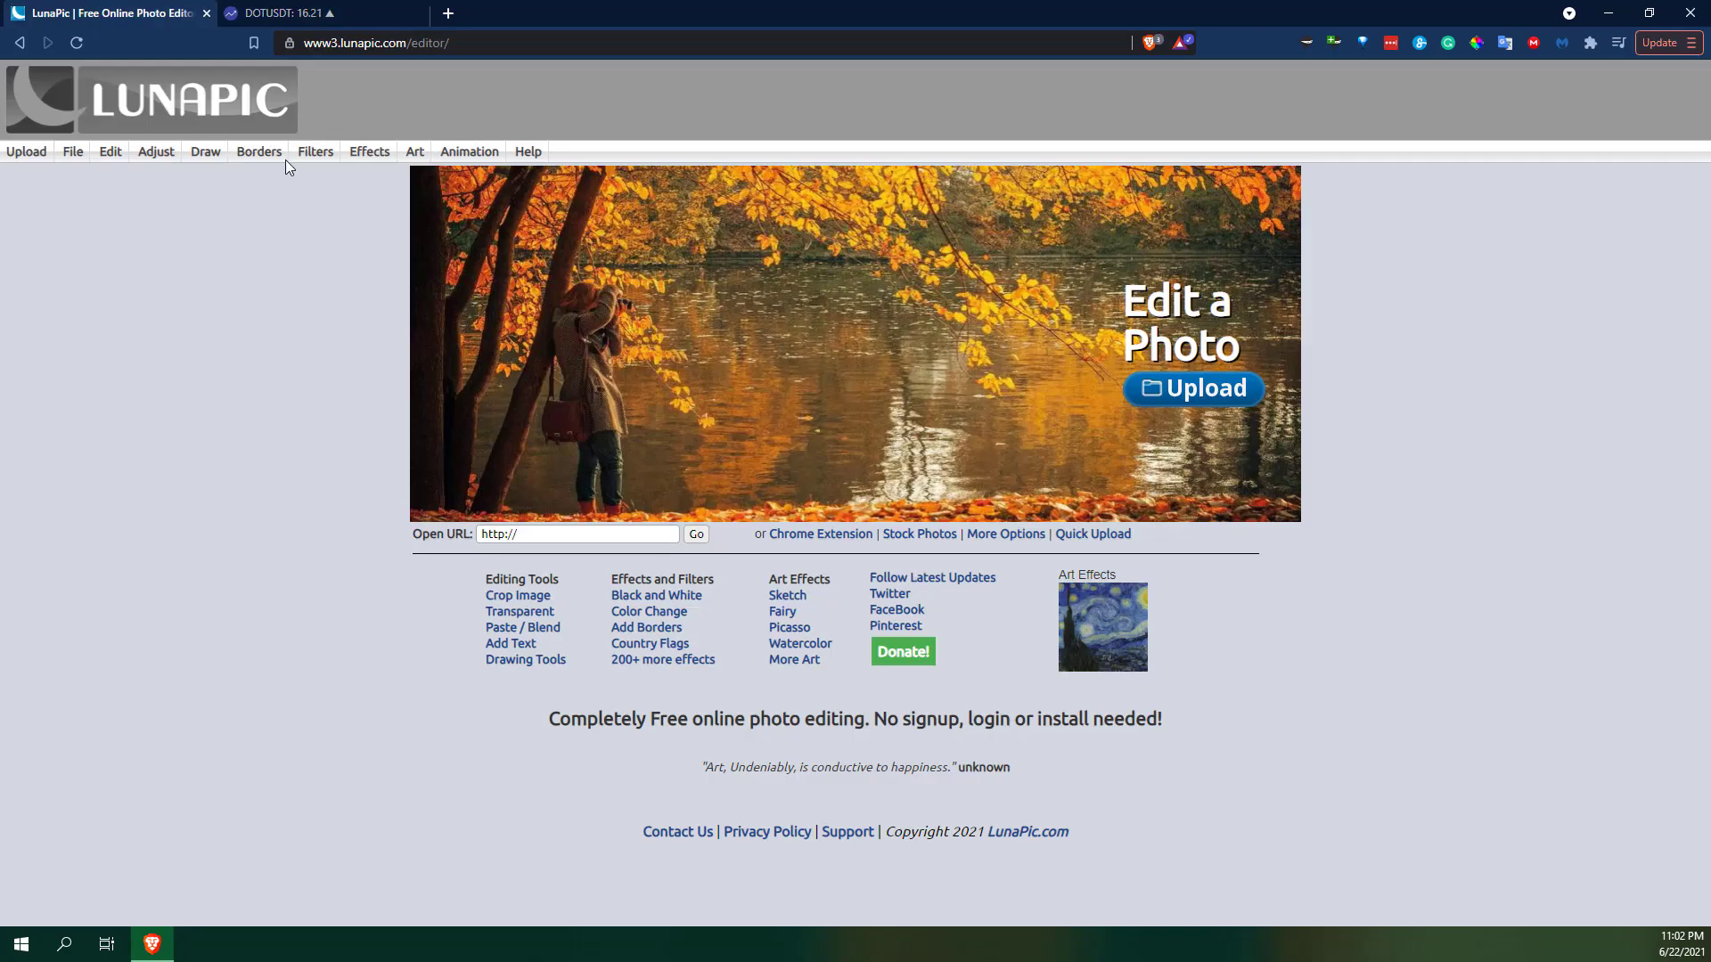
Upload photo_2019-10-05_21-48-12.jpg from the Desktop into LunaPic.
left_click(359, 44)
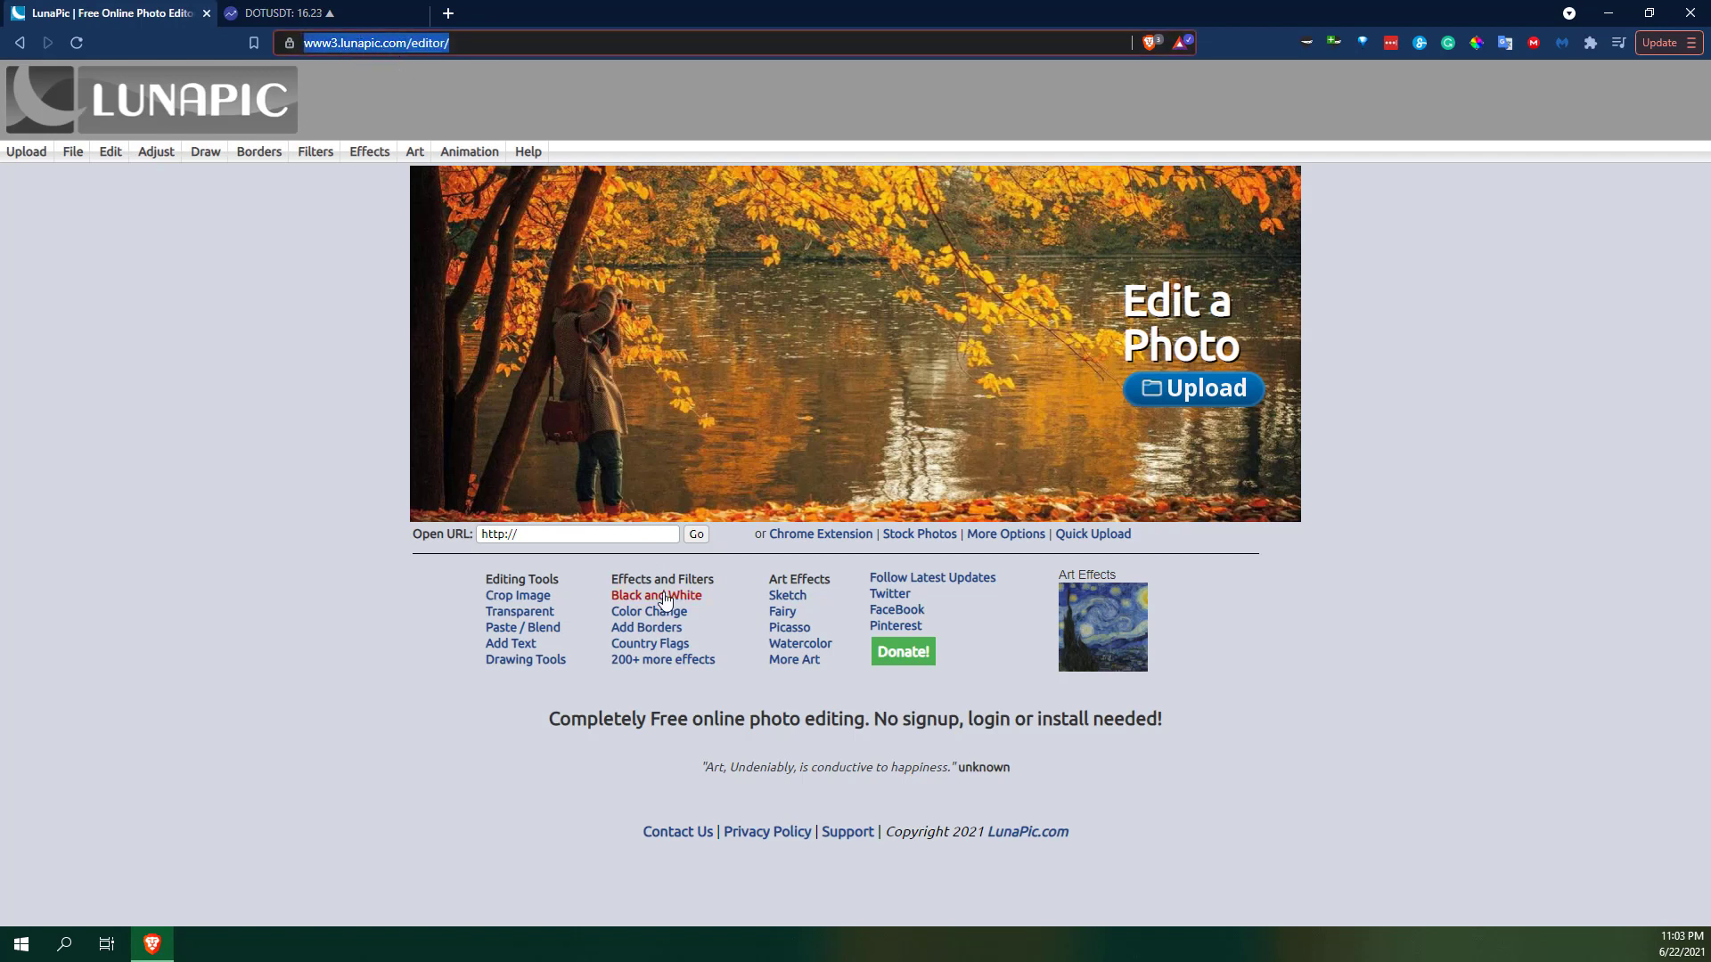
left_click(1214, 394)
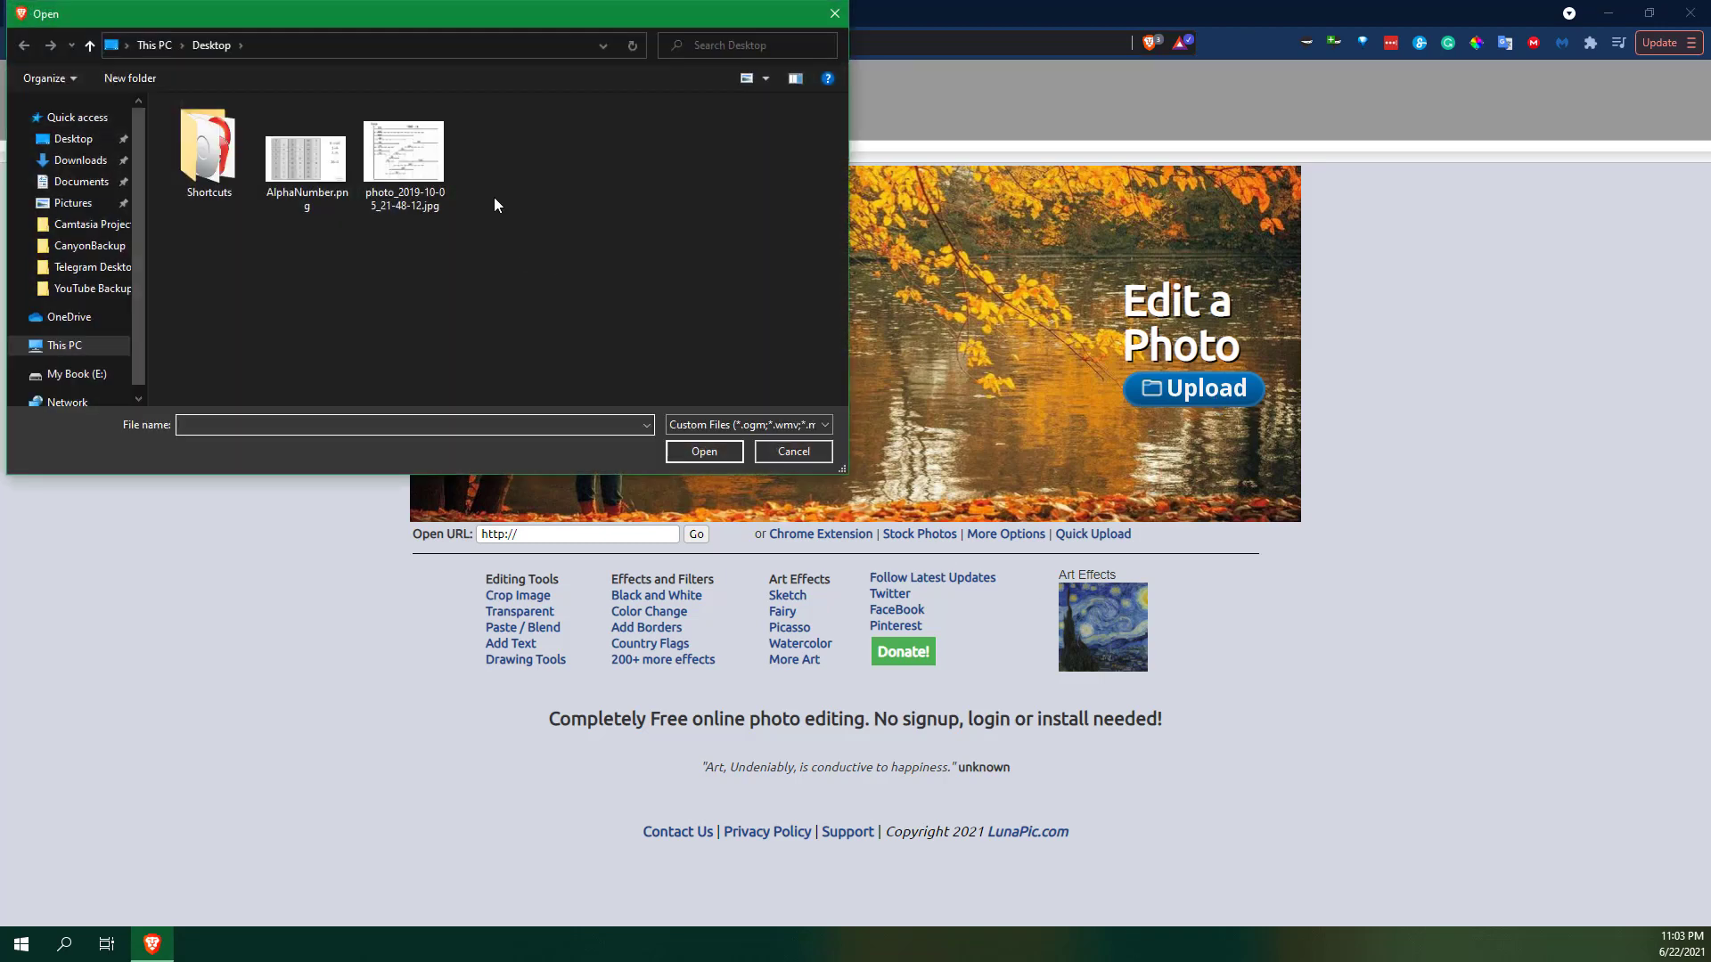
left_click(374, 169)
left_click(713, 452)
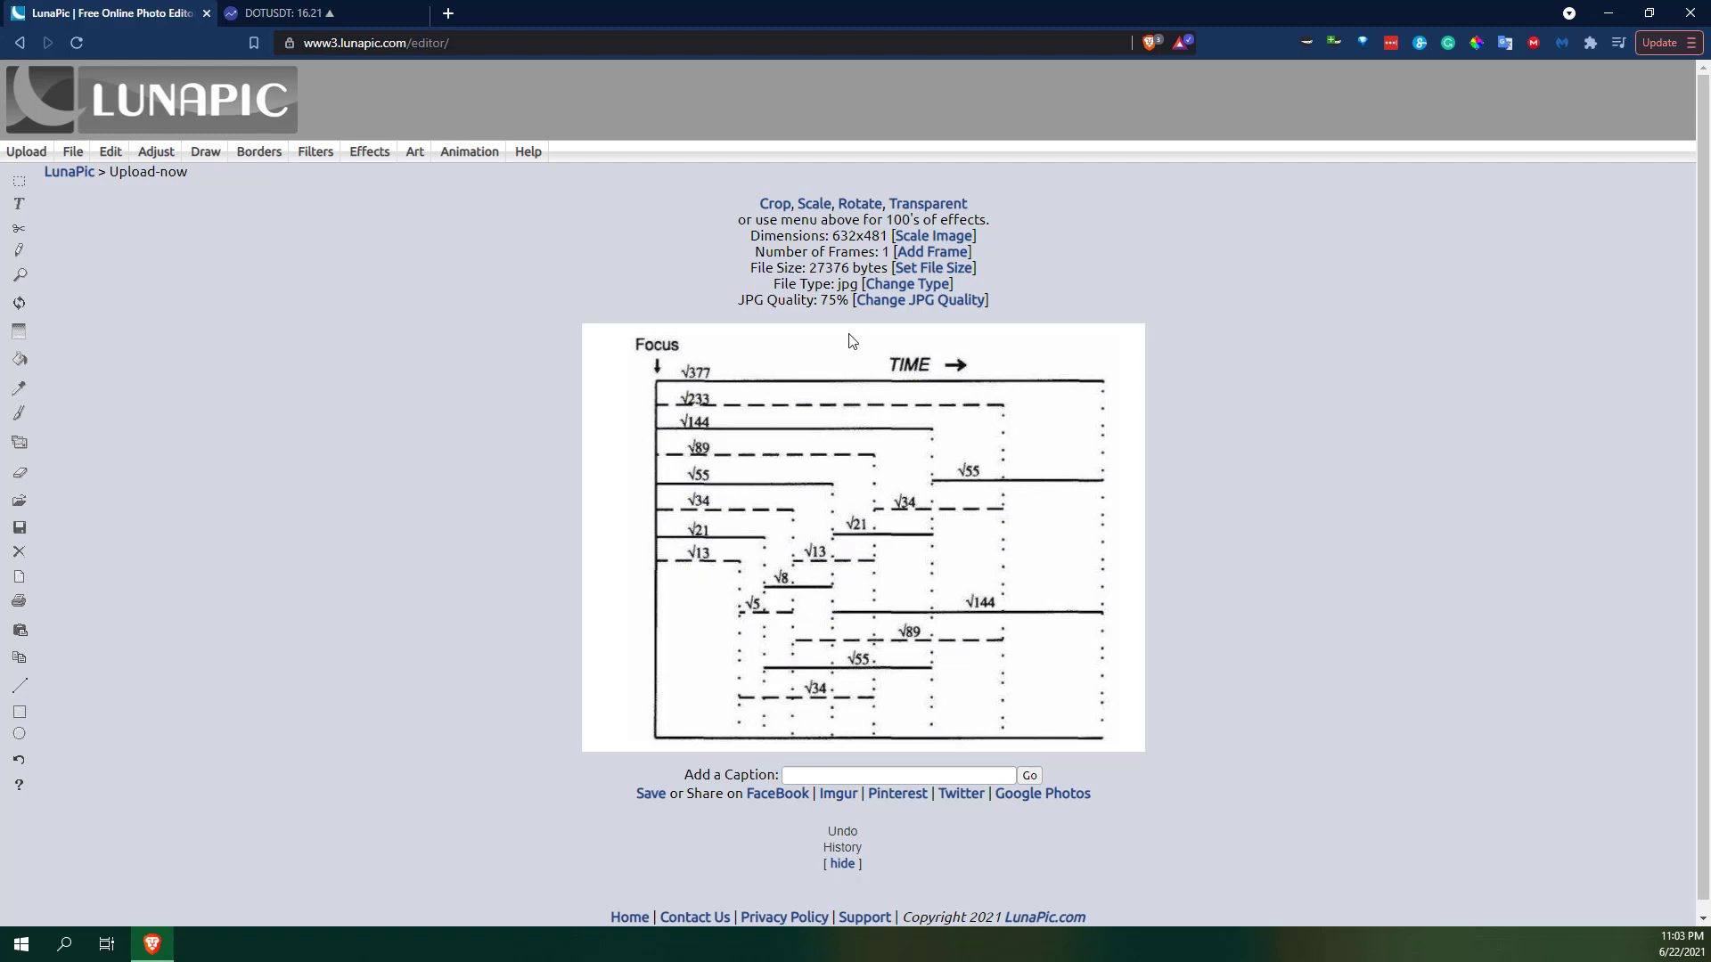
Make the diagram's white background transparent at threshold 12, keeping Transparent Area mode.
left_click(929, 205)
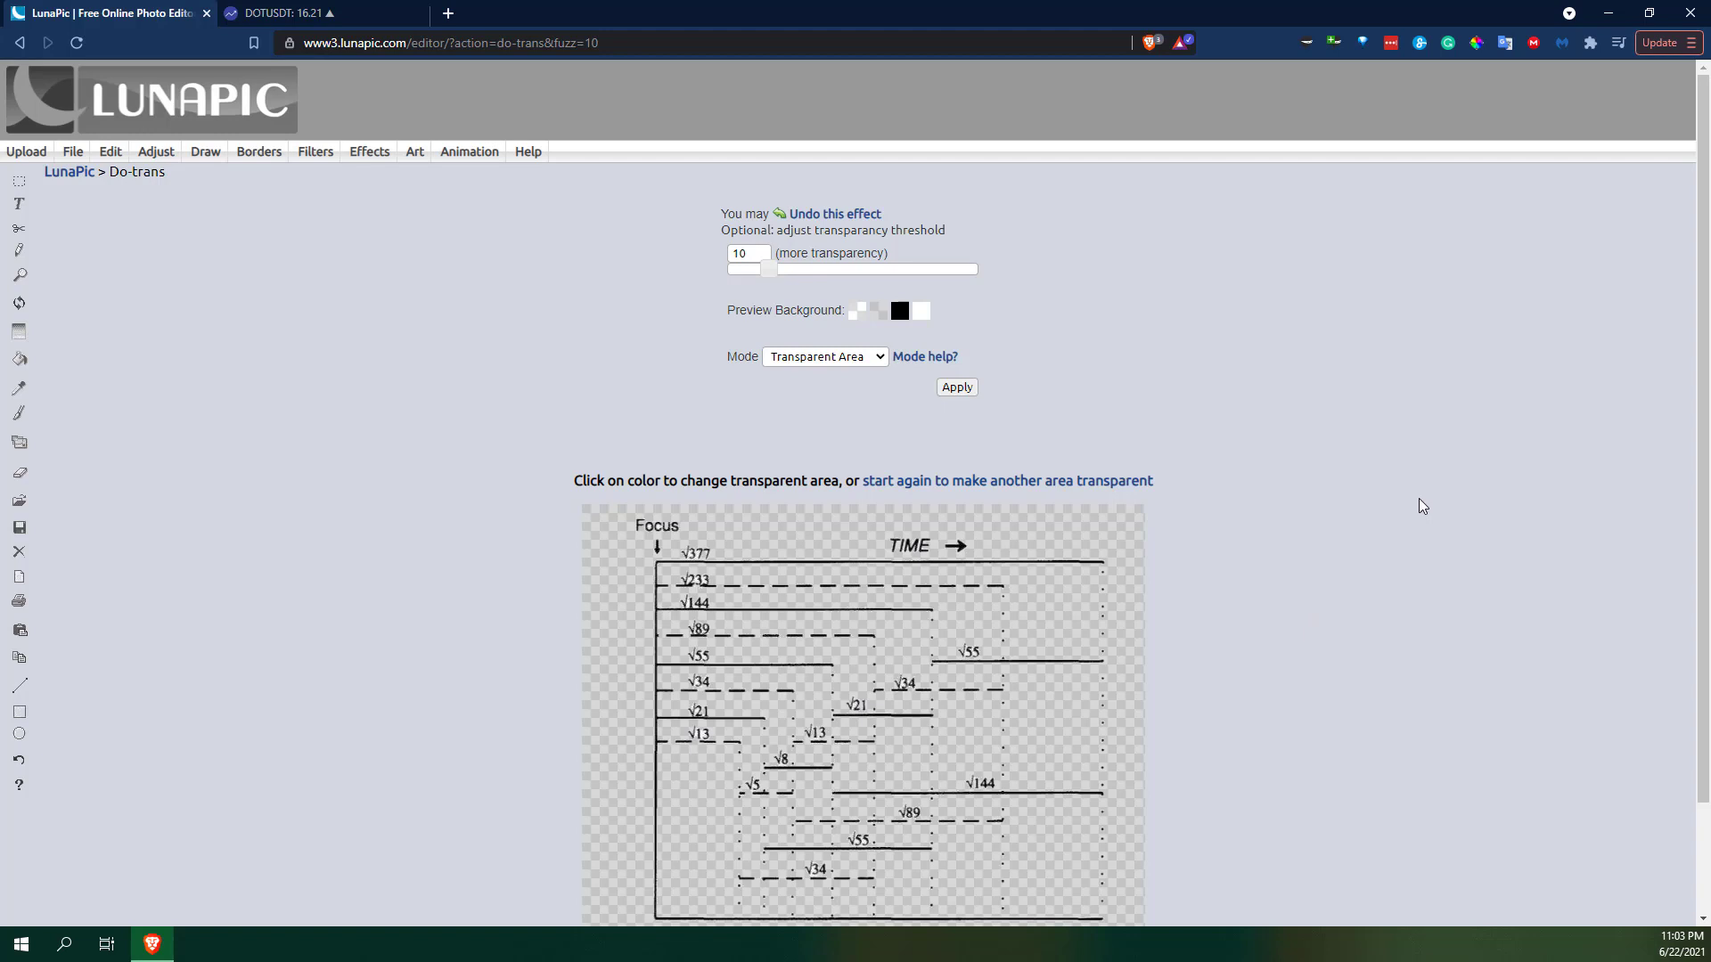
scroll(1400, 511, "down", 1)
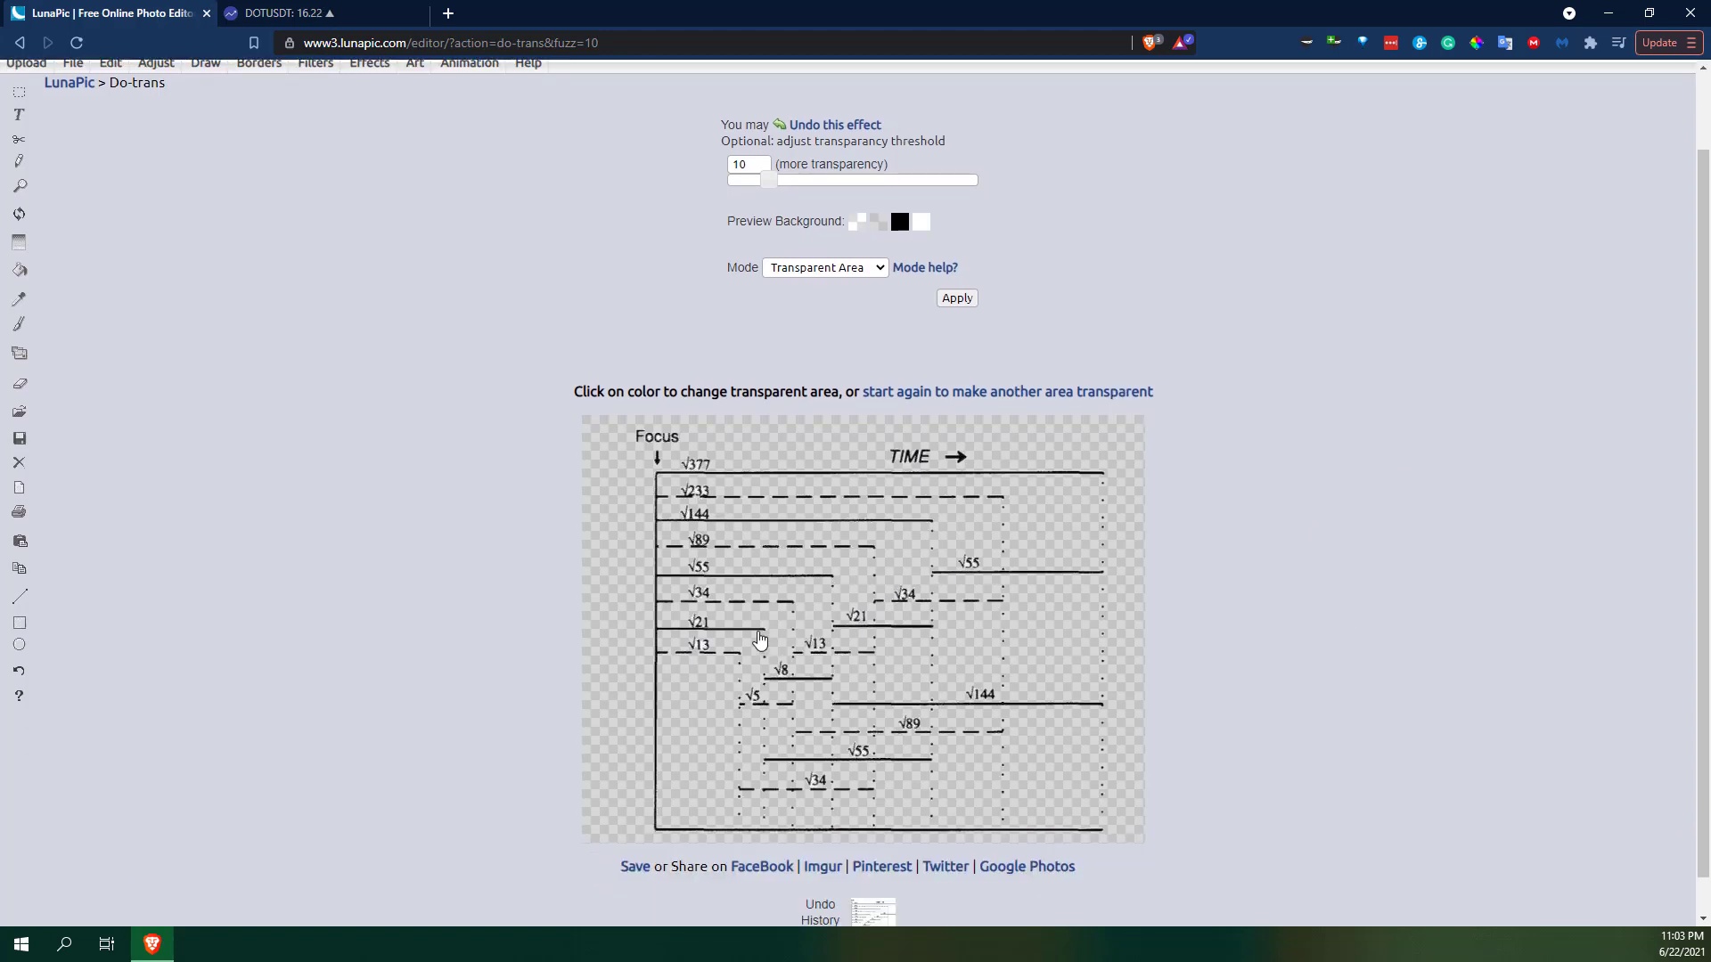
left_click_drag(773, 187, 793, 191)
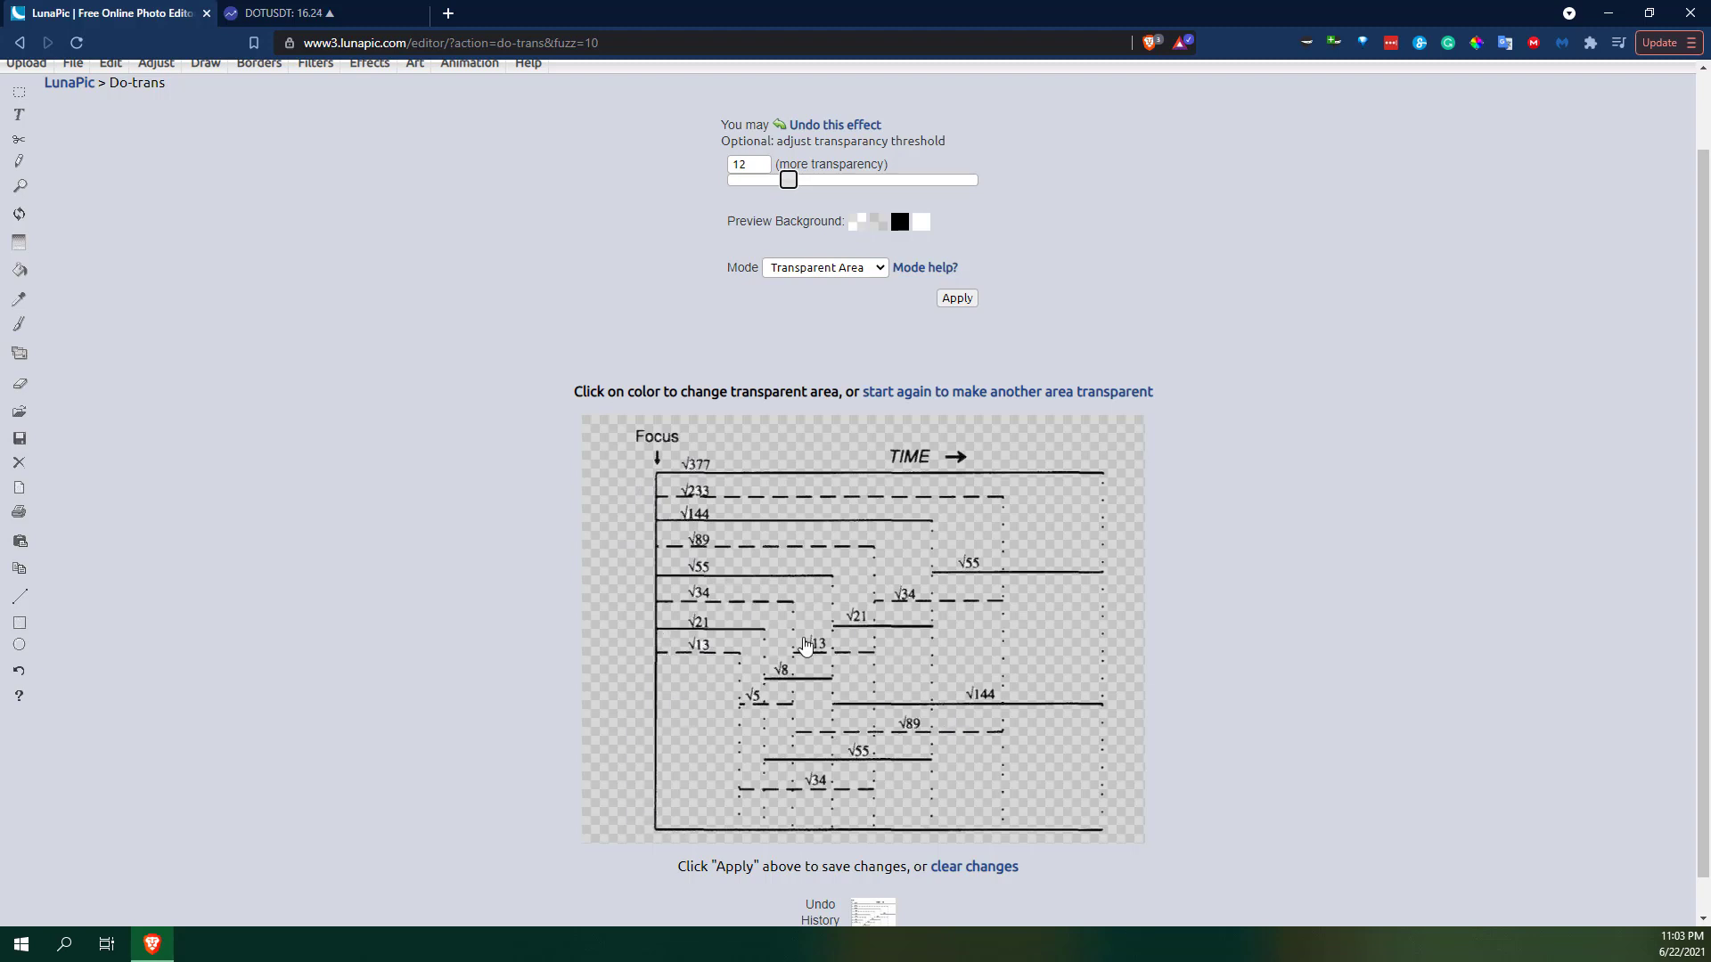
left_click(383, 14)
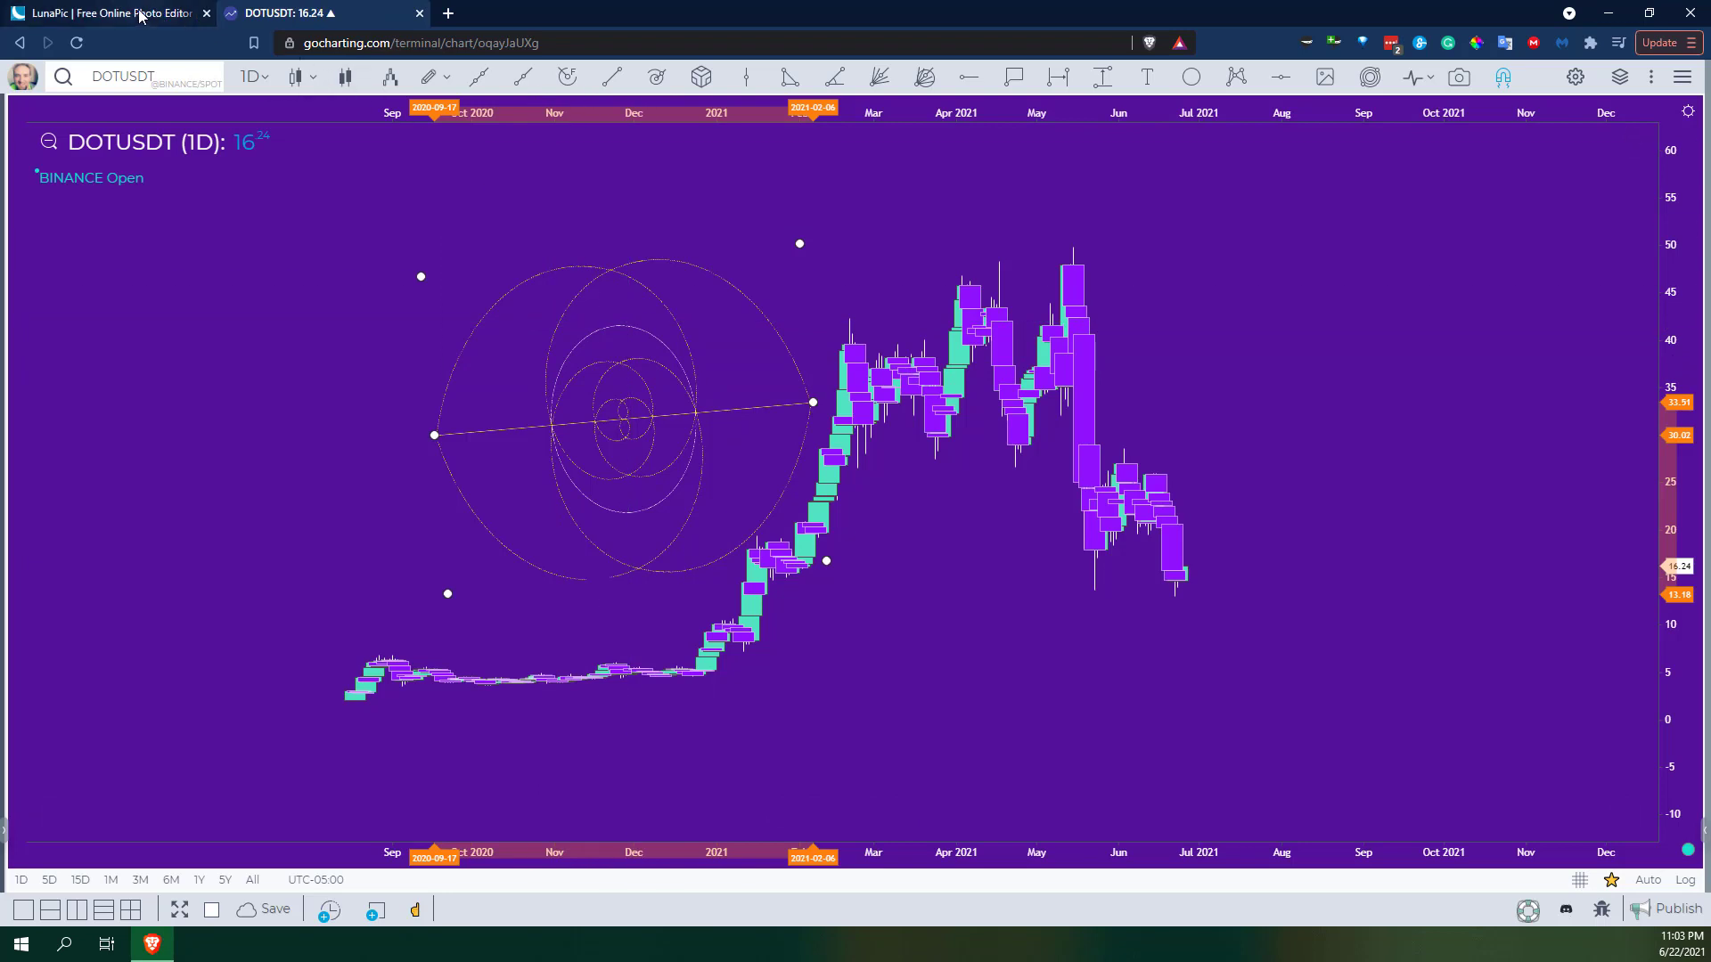
left_click(107, 14)
left_click(780, 269)
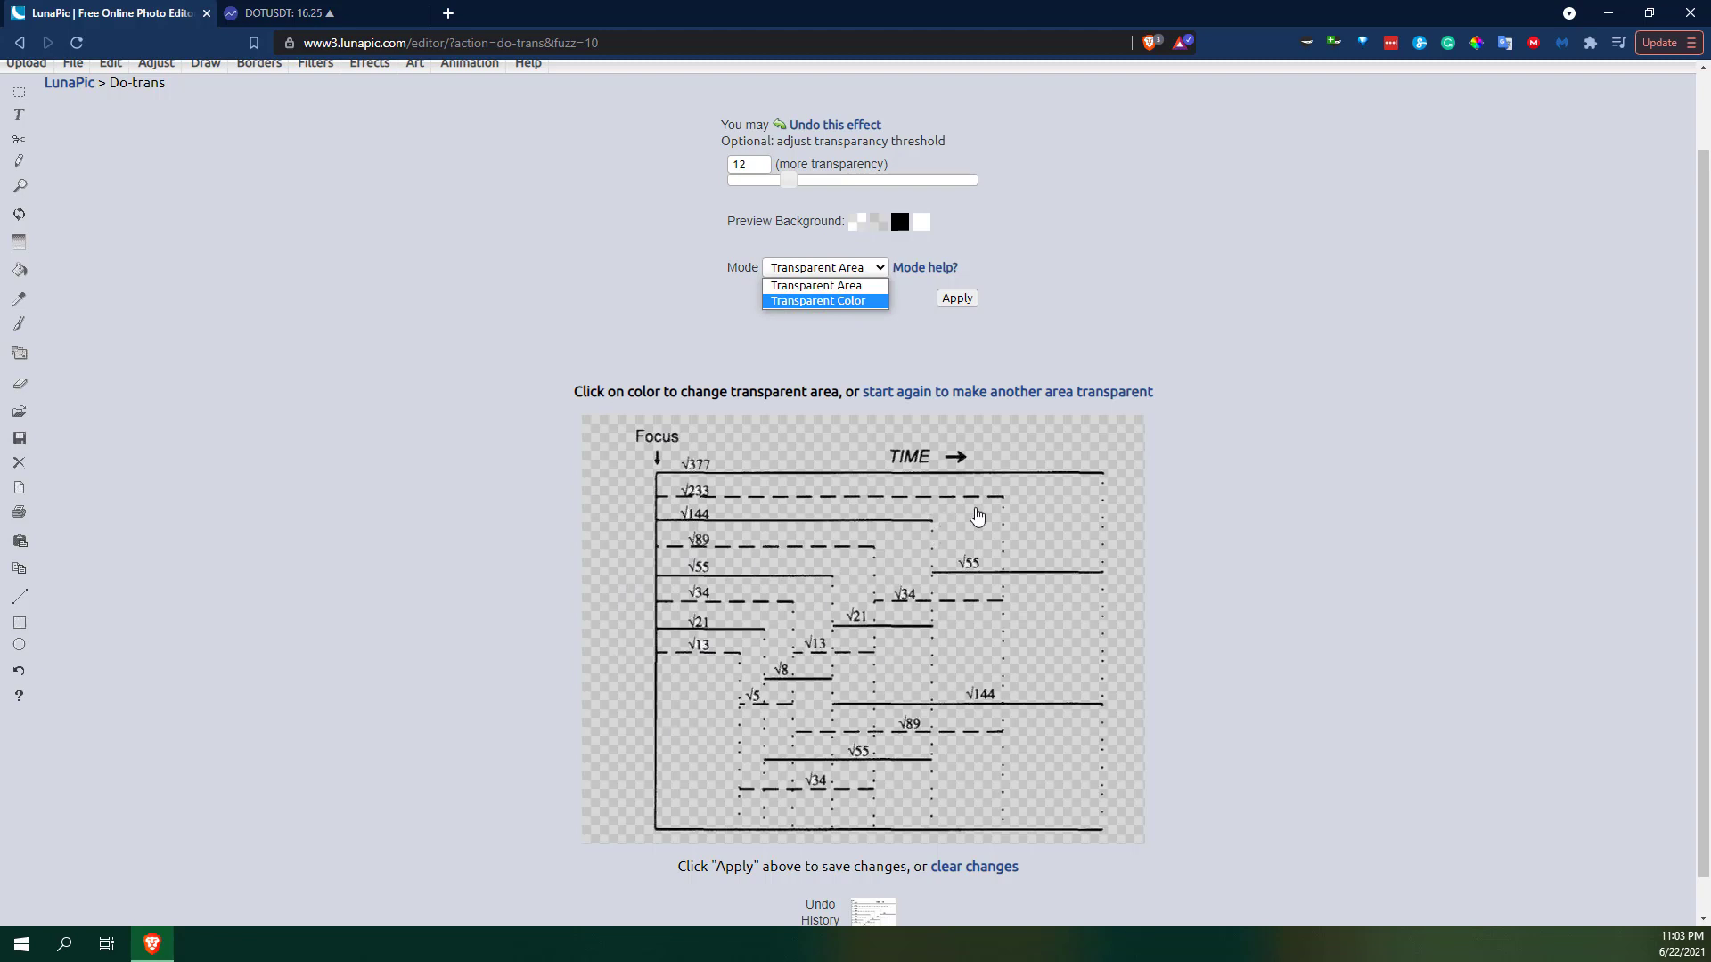
left_click(1069, 256)
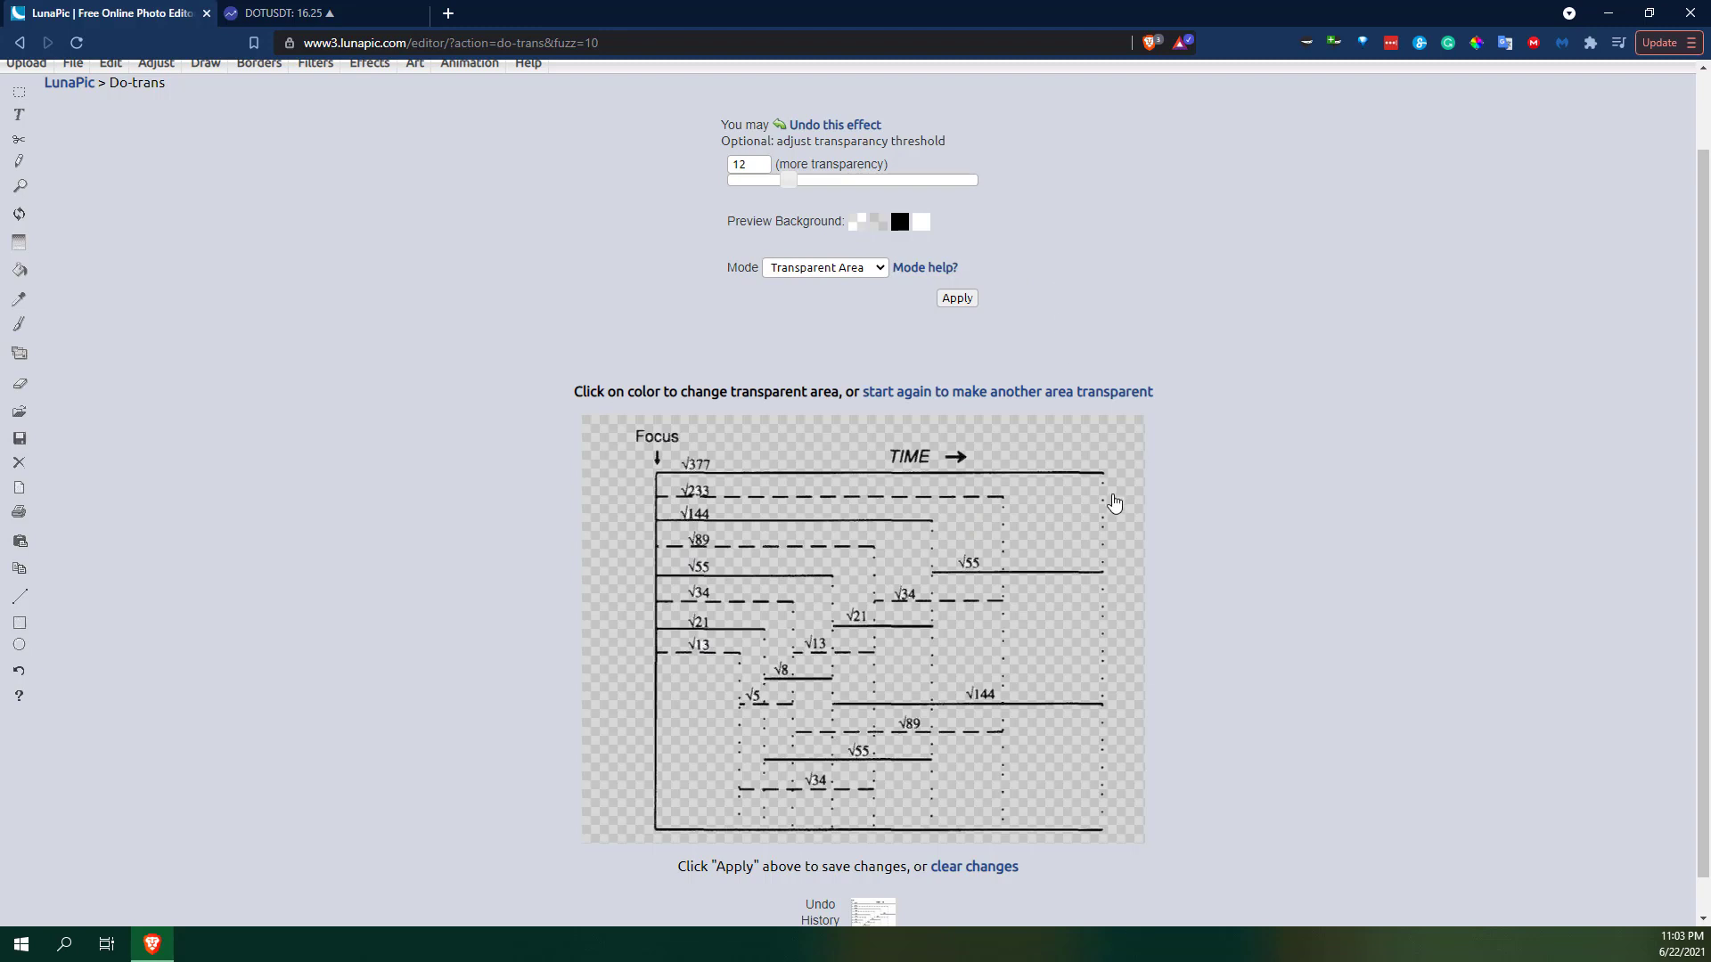
scroll(1228, 492, "down", 1)
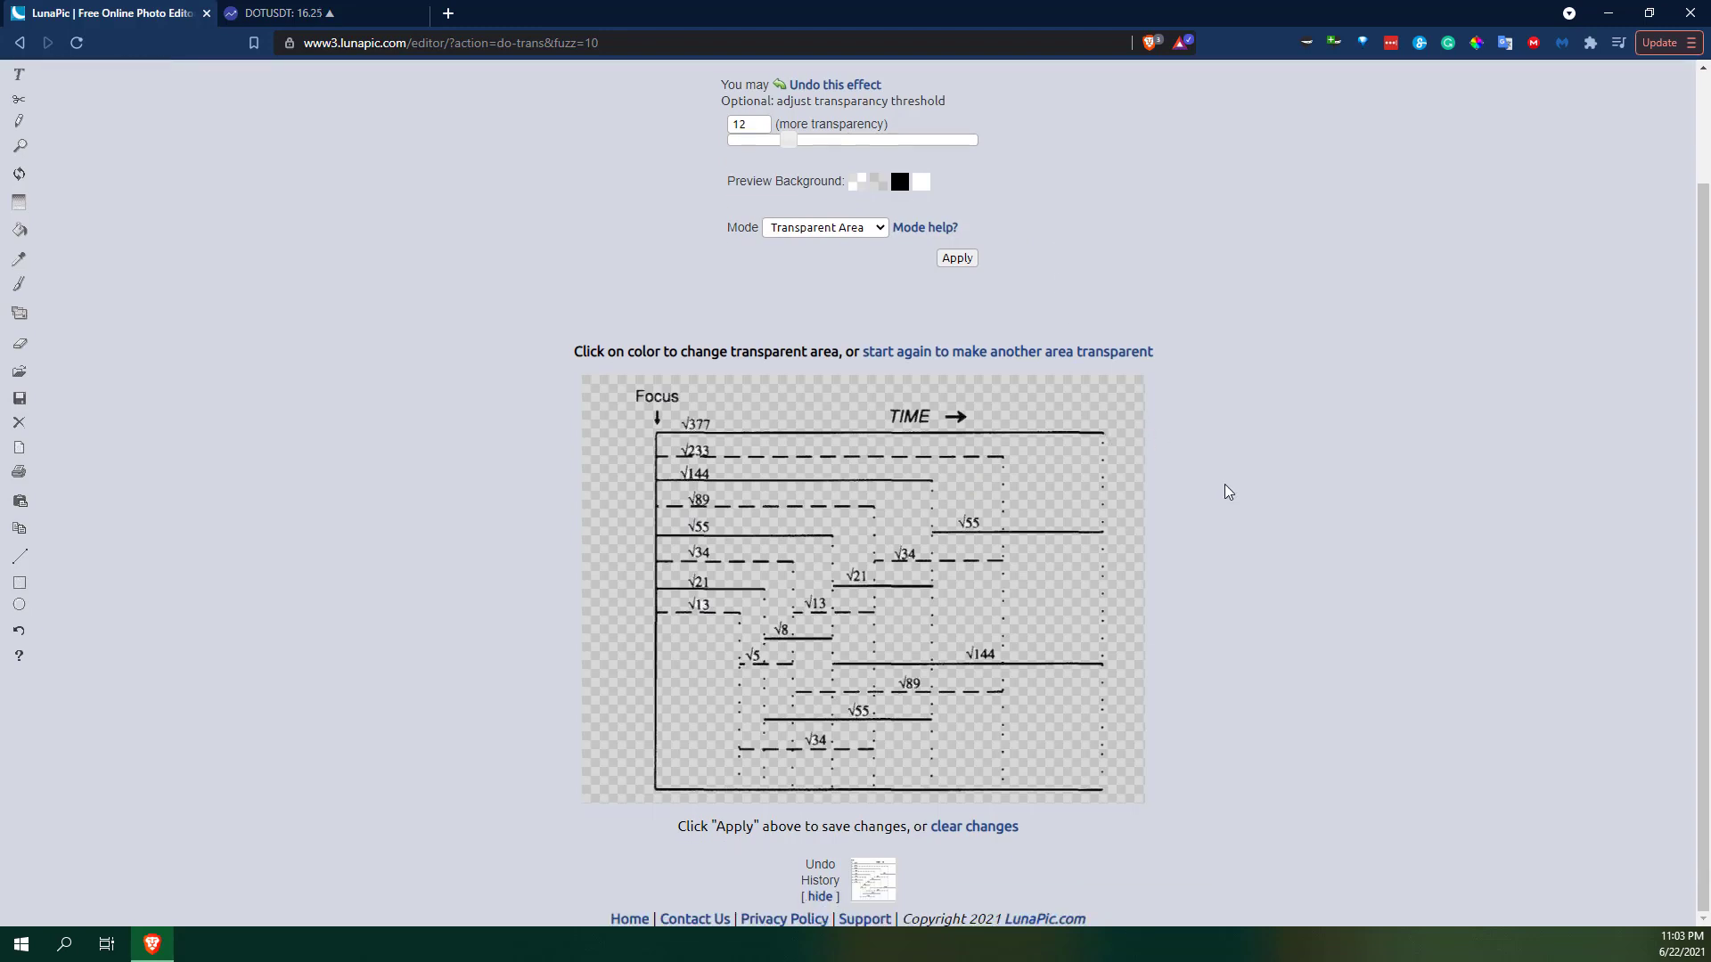
Raise the transparency threshold through 16 and 21 to about 27, previewing on black.
left_click(900, 183)
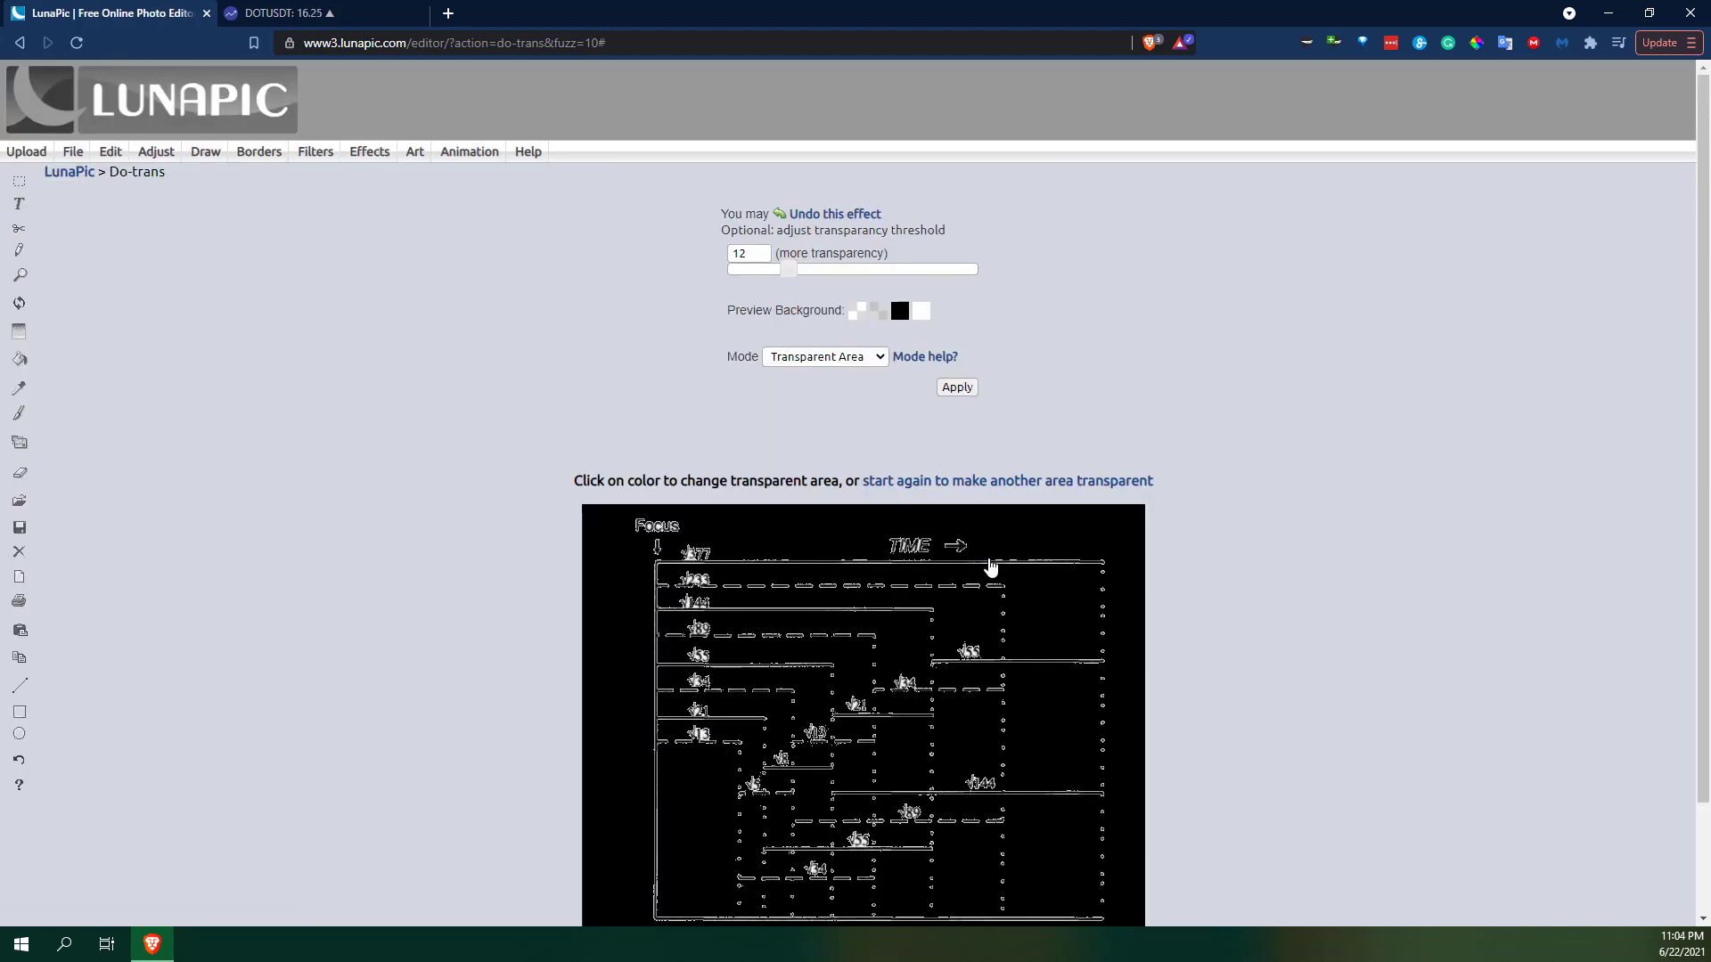
left_click_drag(795, 274, 818, 278)
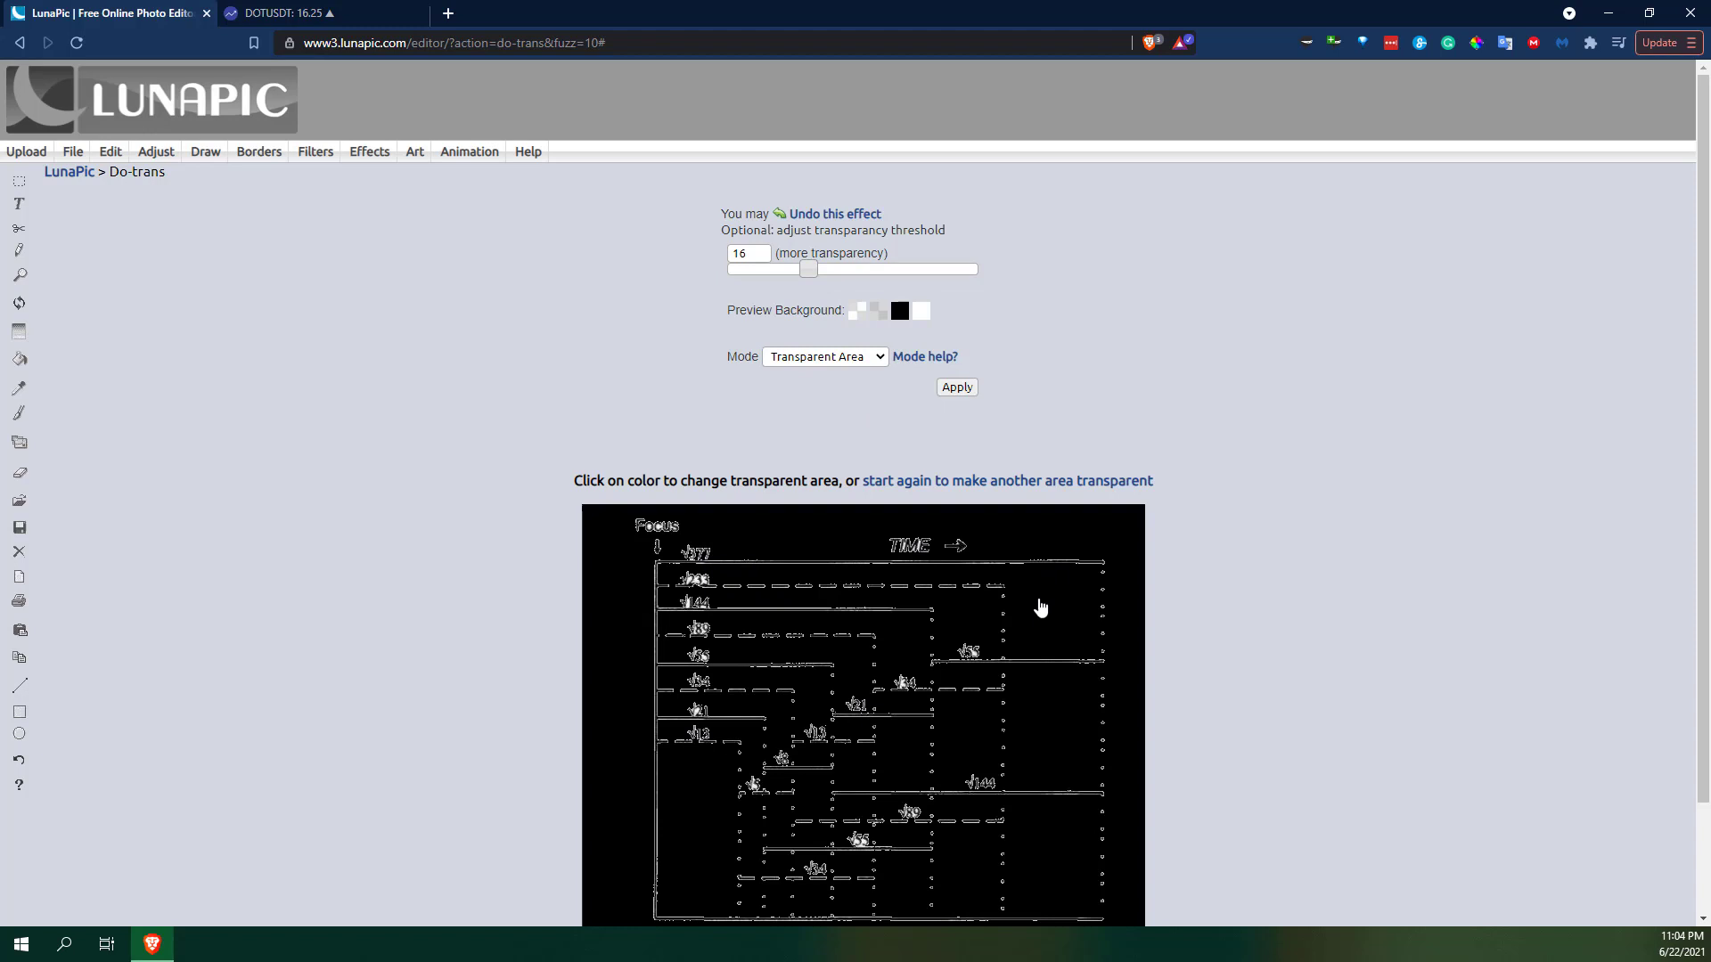
left_click(950, 695)
left_click_drag(813, 274, 839, 272)
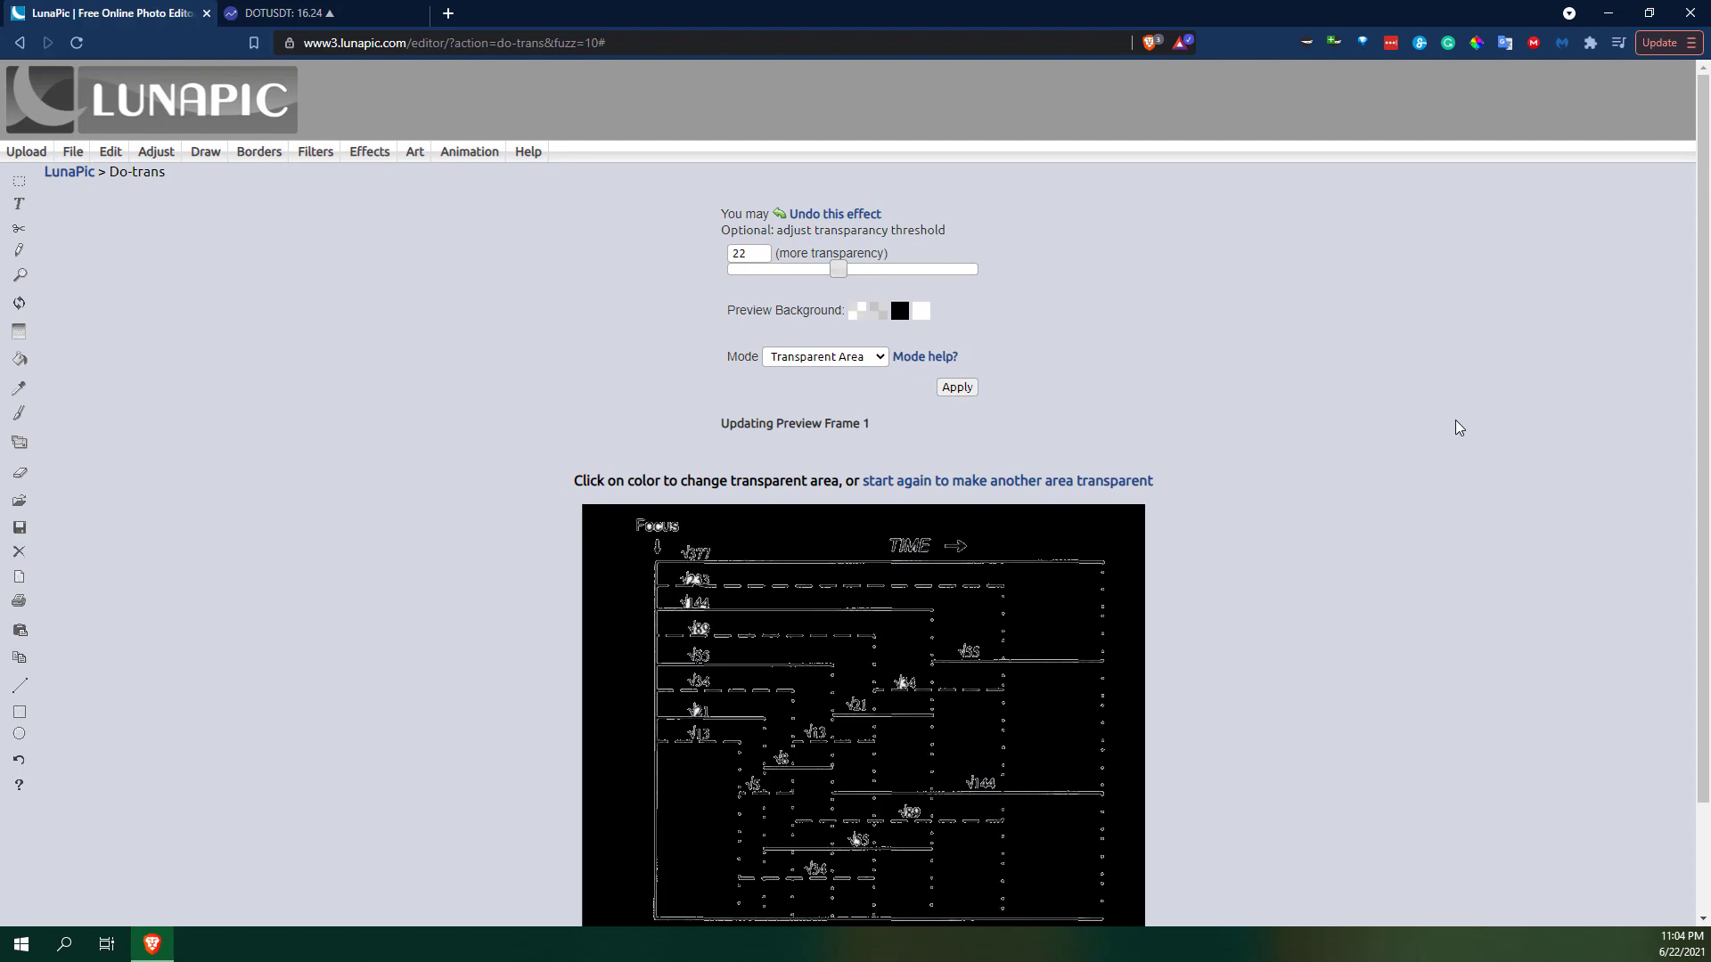
scroll(1459, 427, "down", 1)
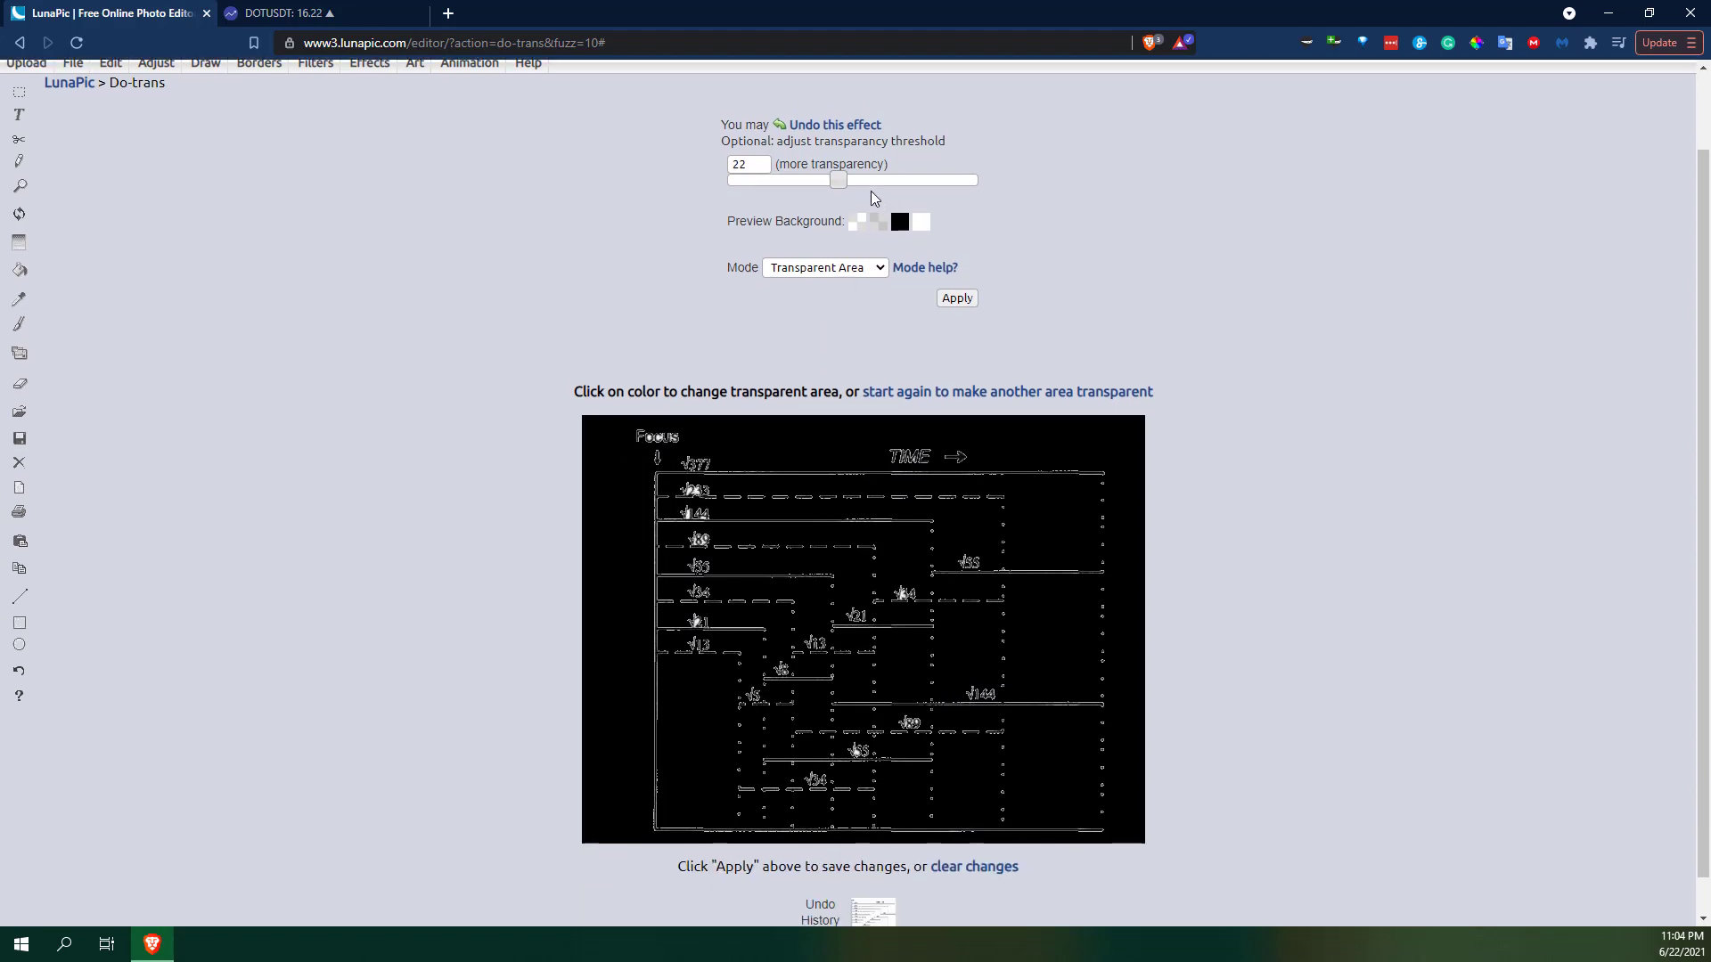
left_click_drag(843, 185, 873, 182)
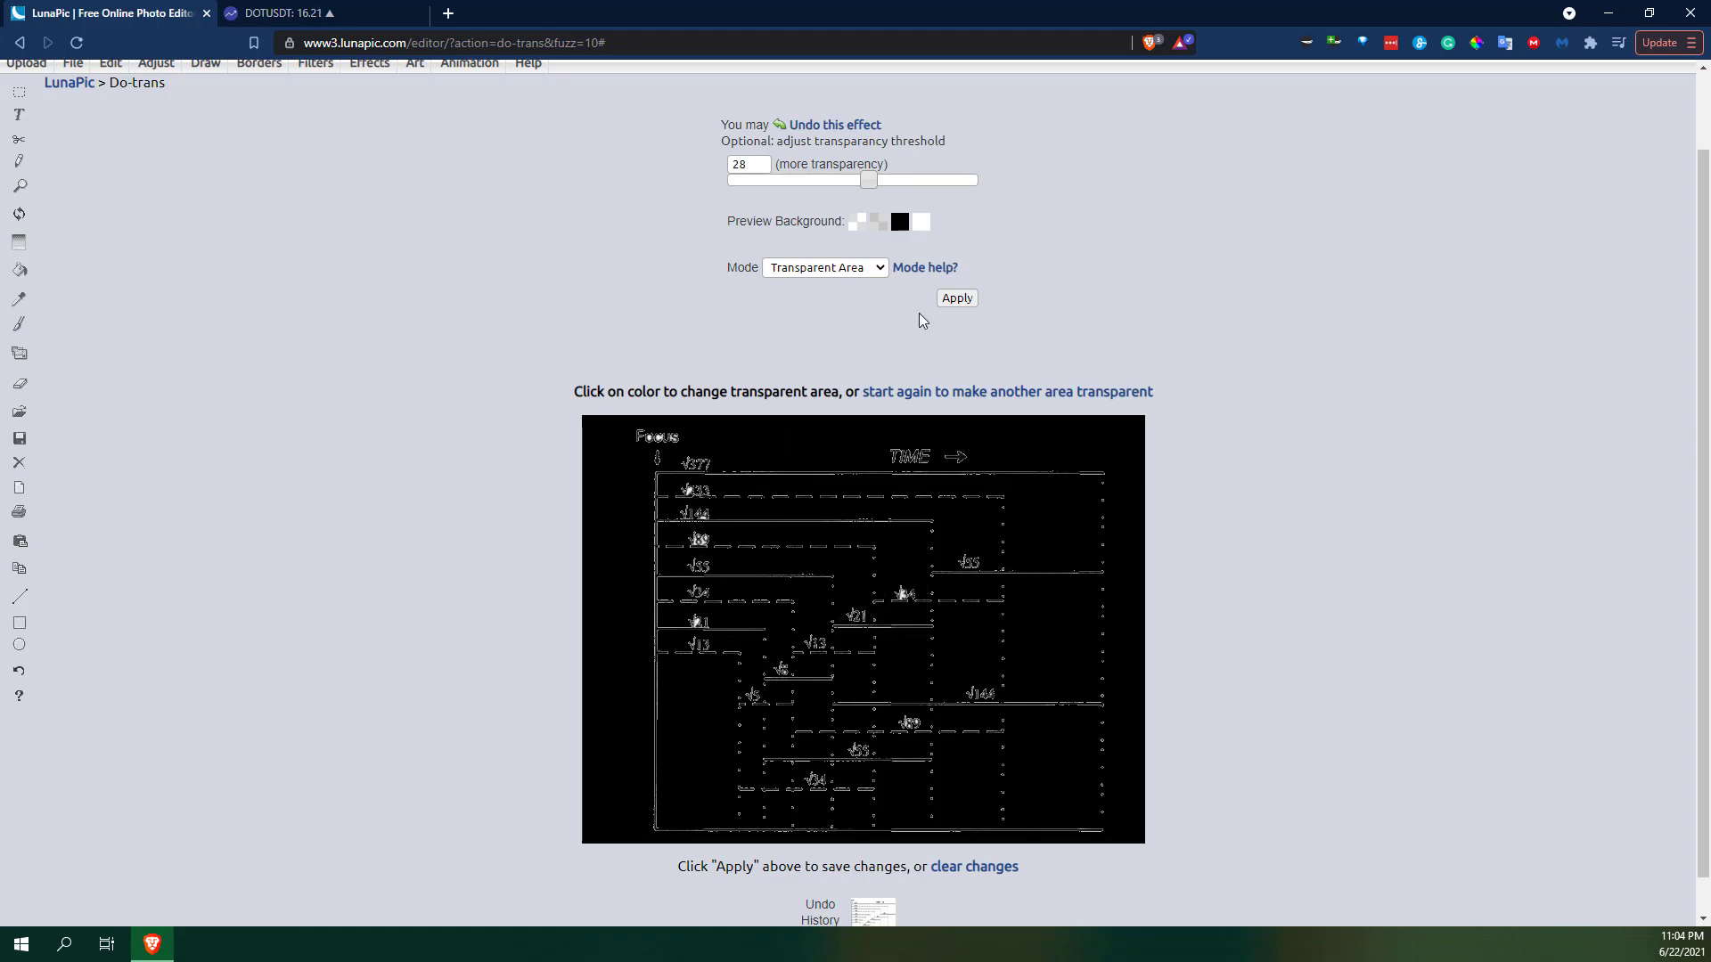
Preview the image on white, black and checkerboard, then apply the transparency at threshold 28.
left_click(918, 225)
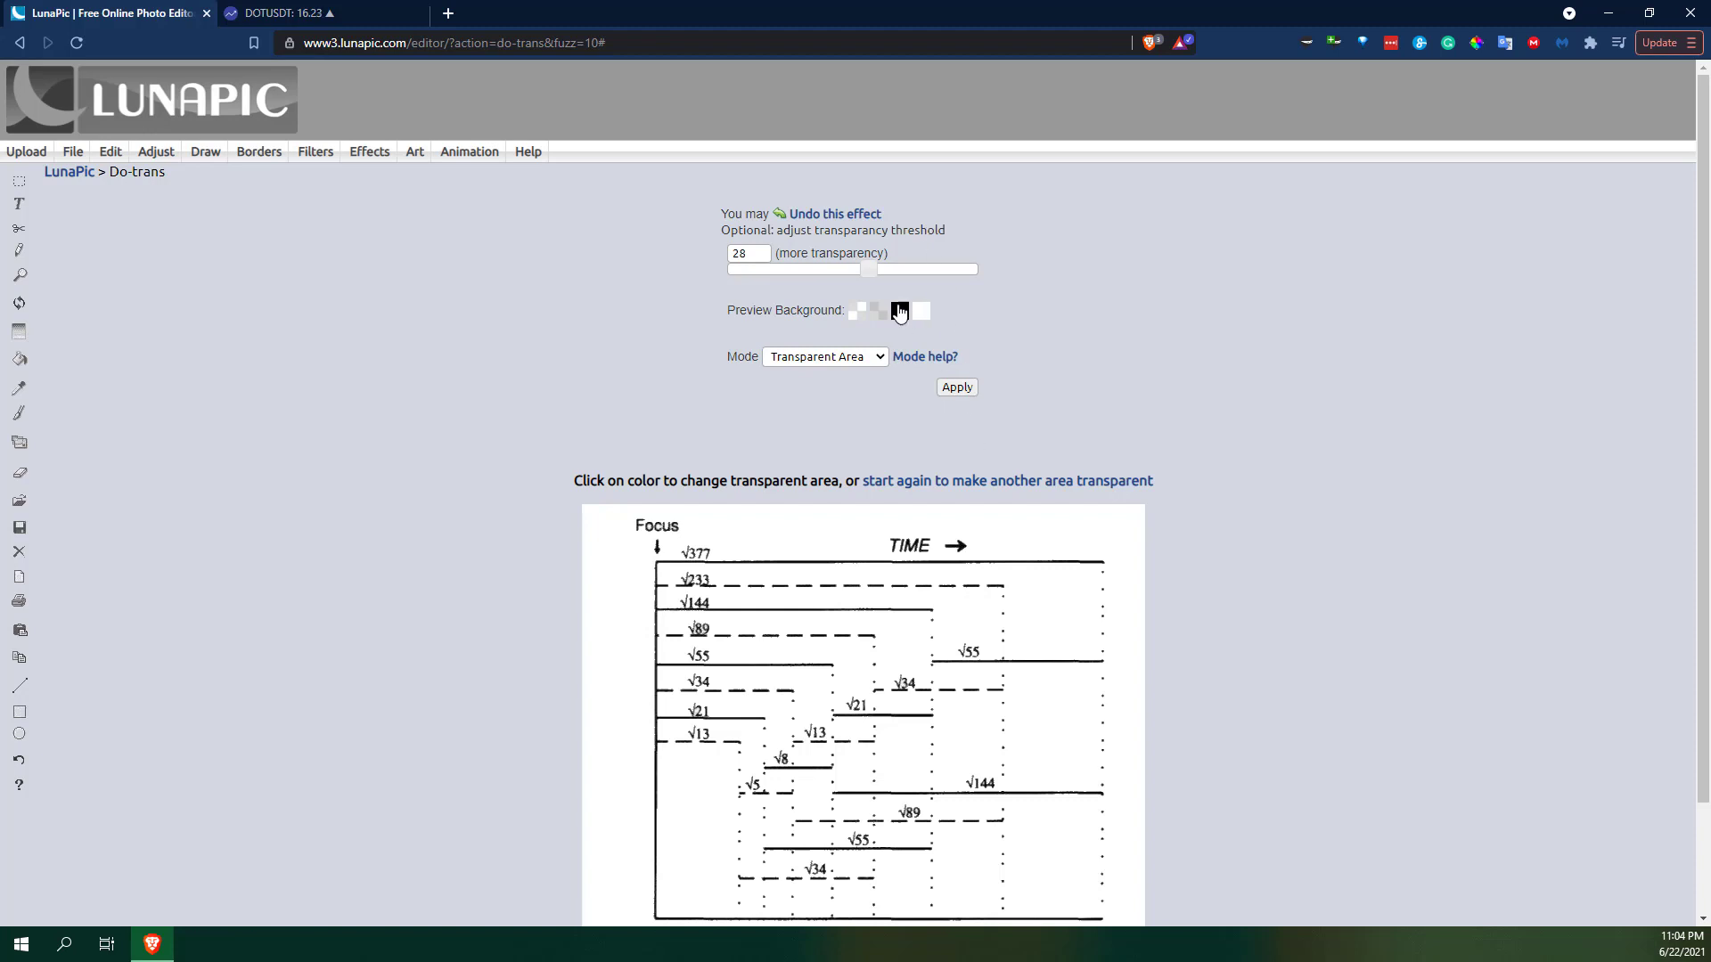
left_click(898, 312)
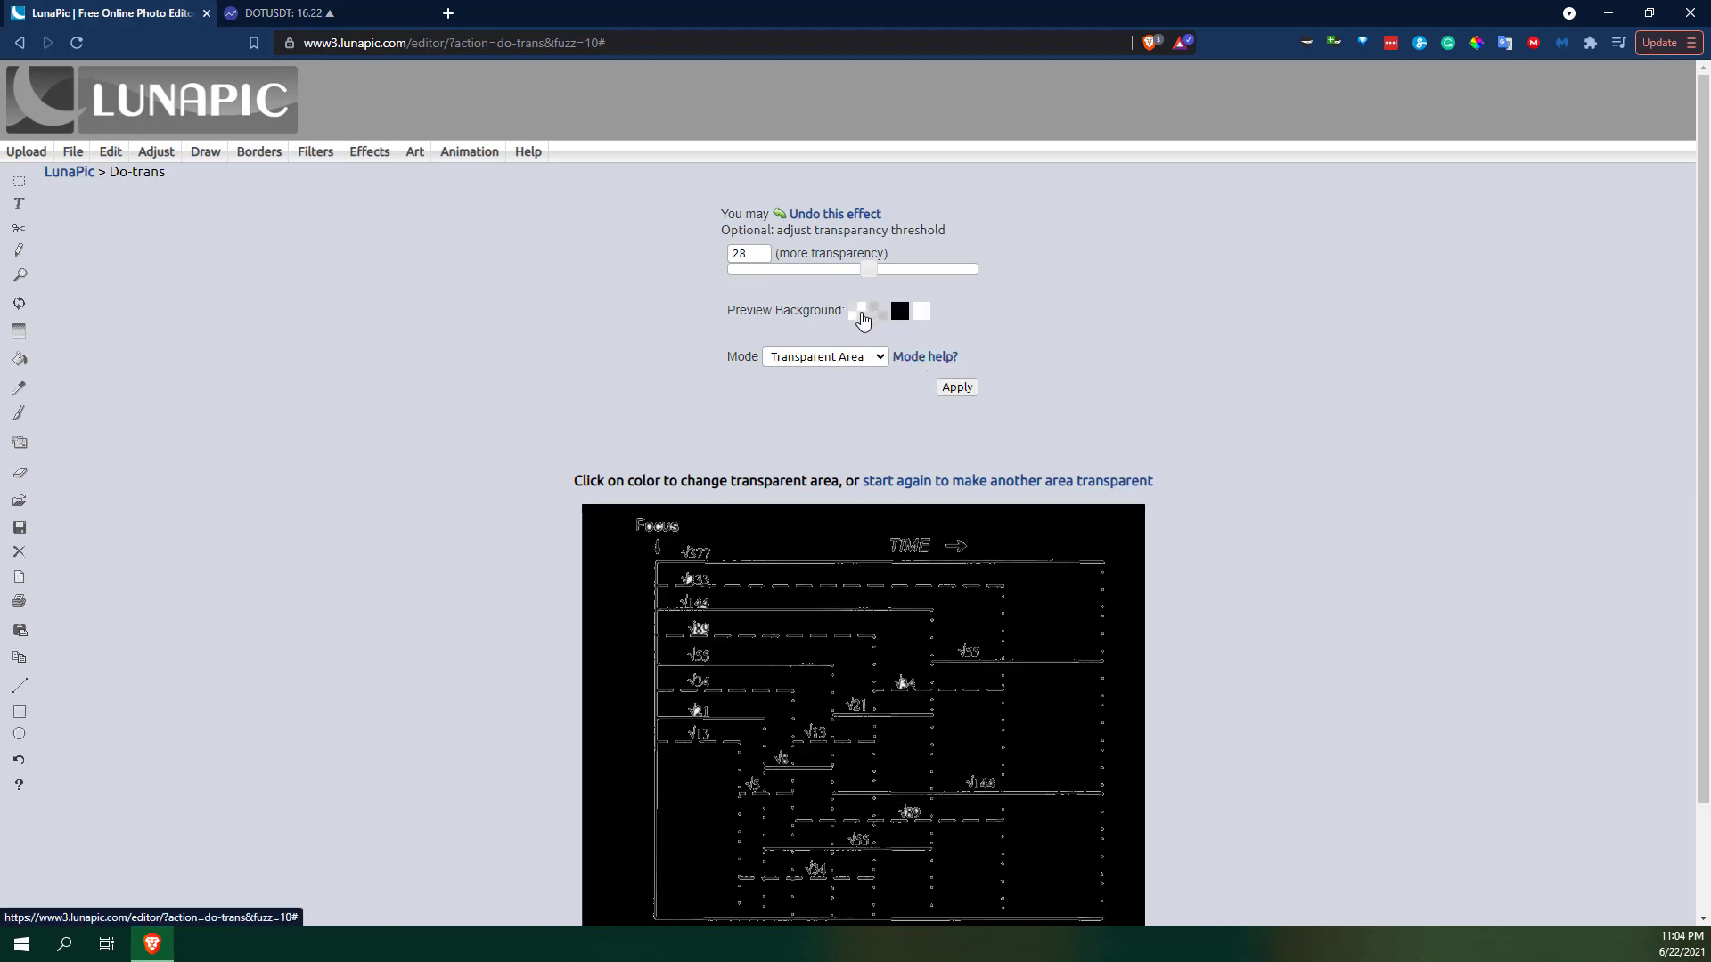
left_click(861, 312)
scroll(1220, 456, "down", 1)
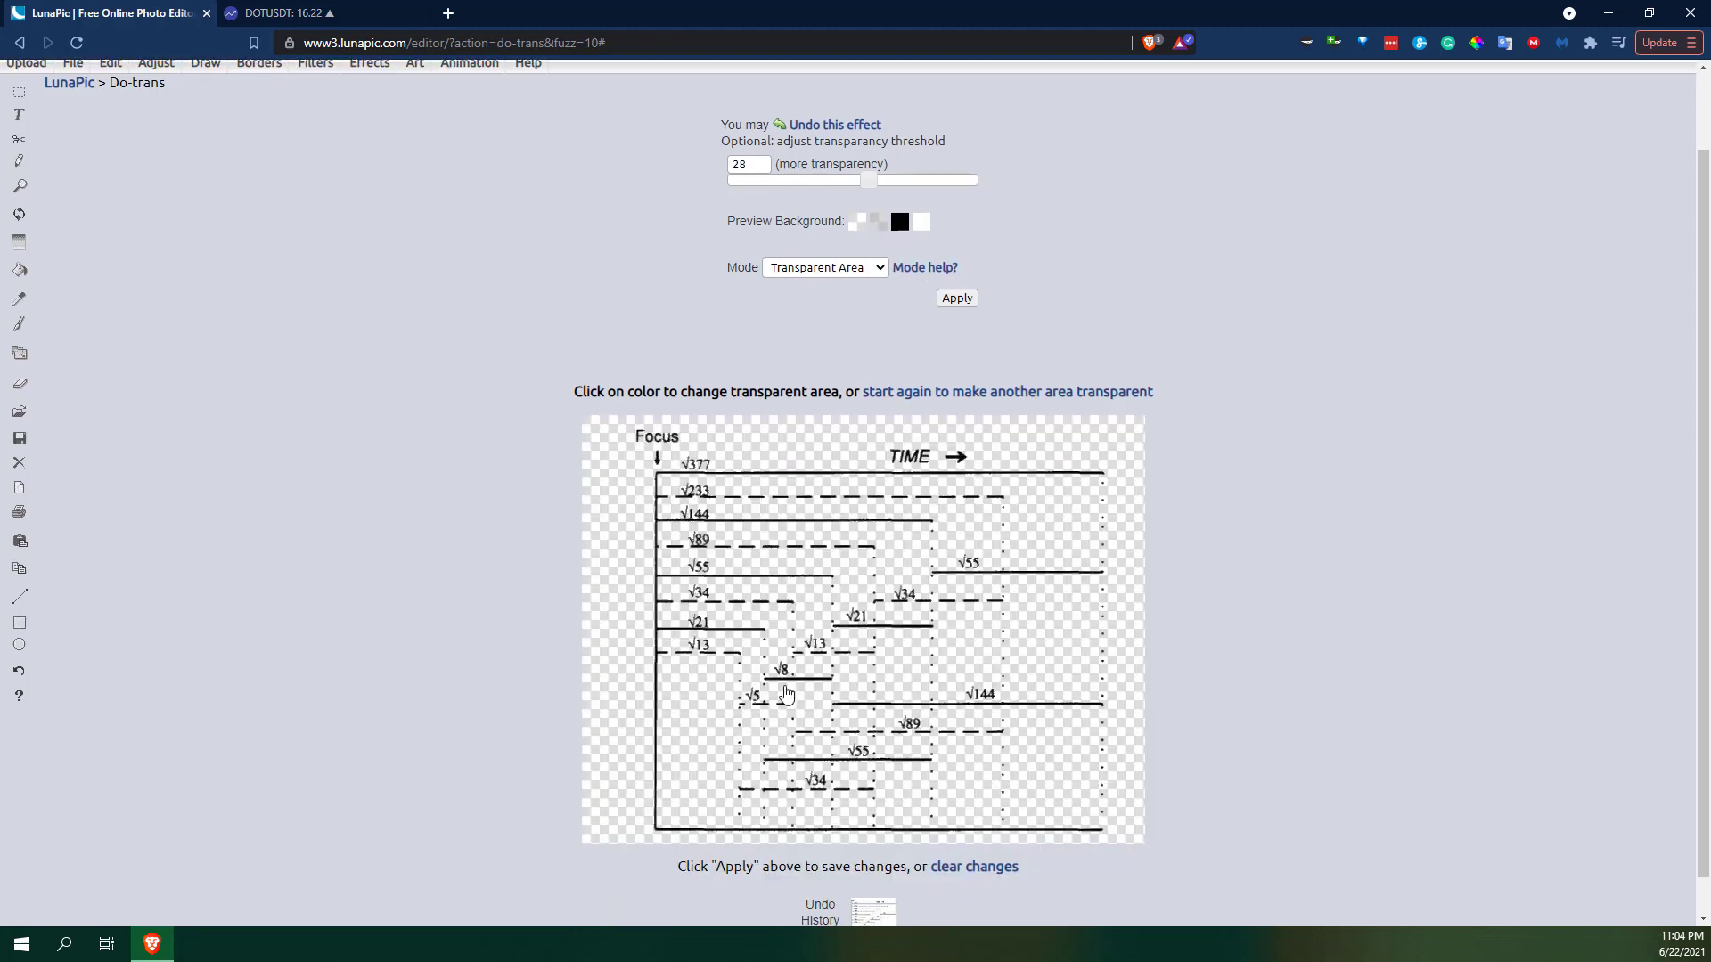
scroll(1180, 412, "down", 1)
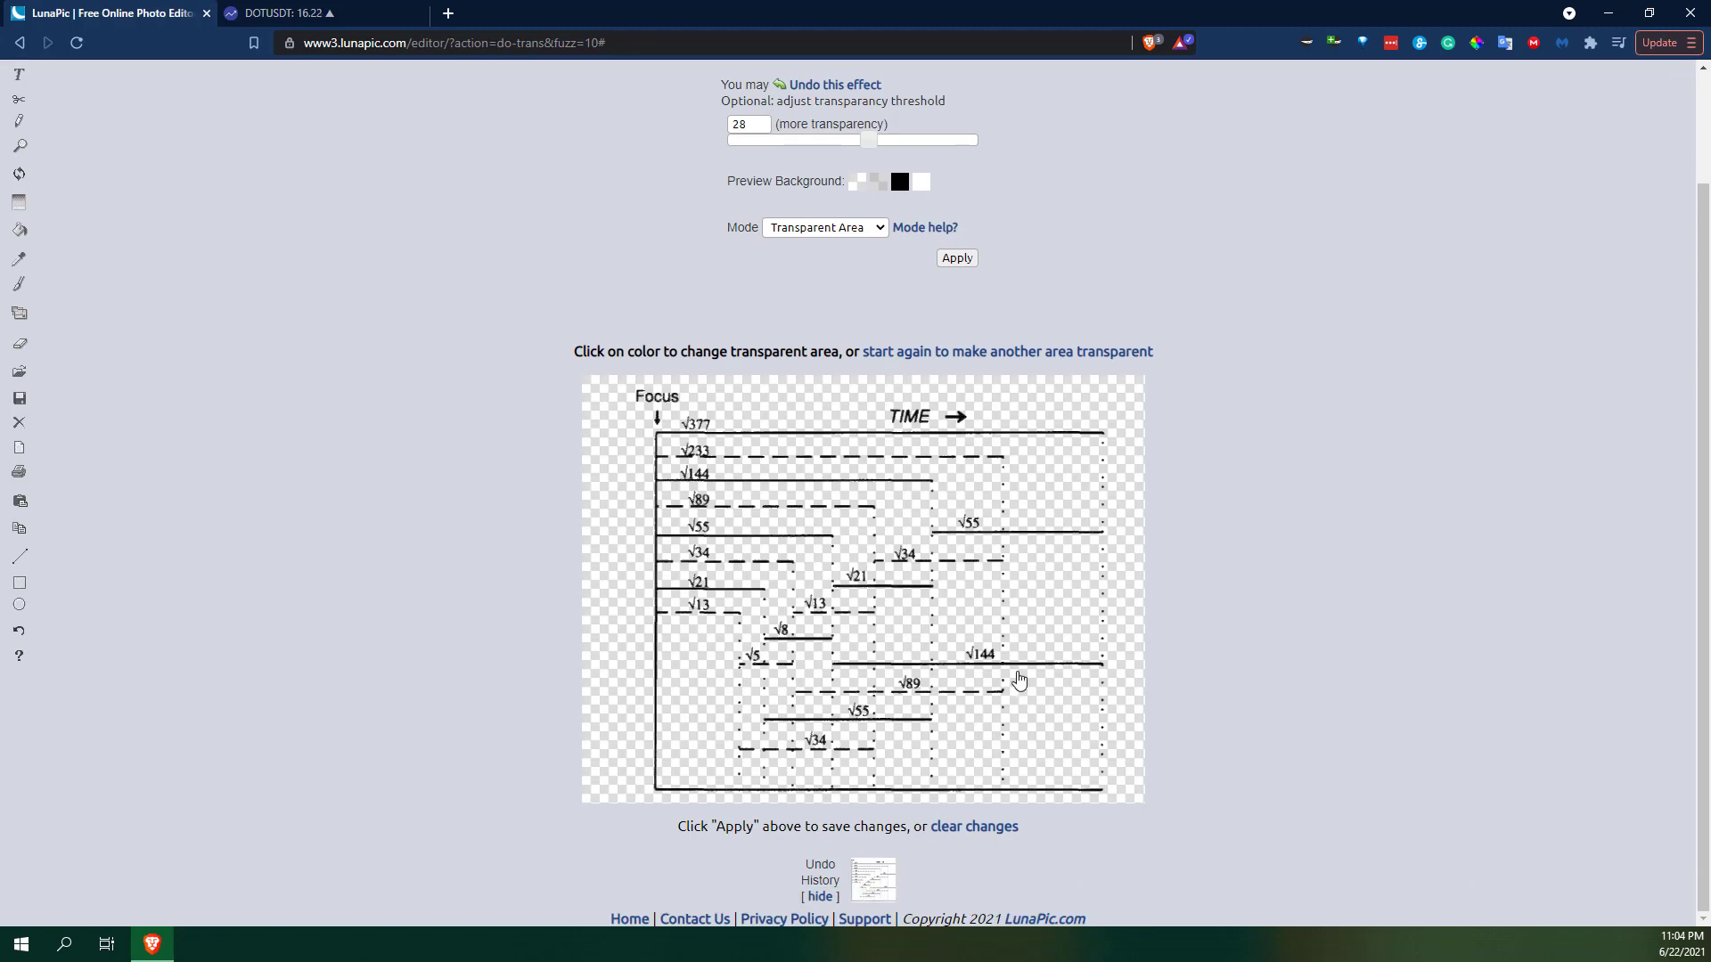
scroll(1053, 808, "up", 2)
left_click(952, 390)
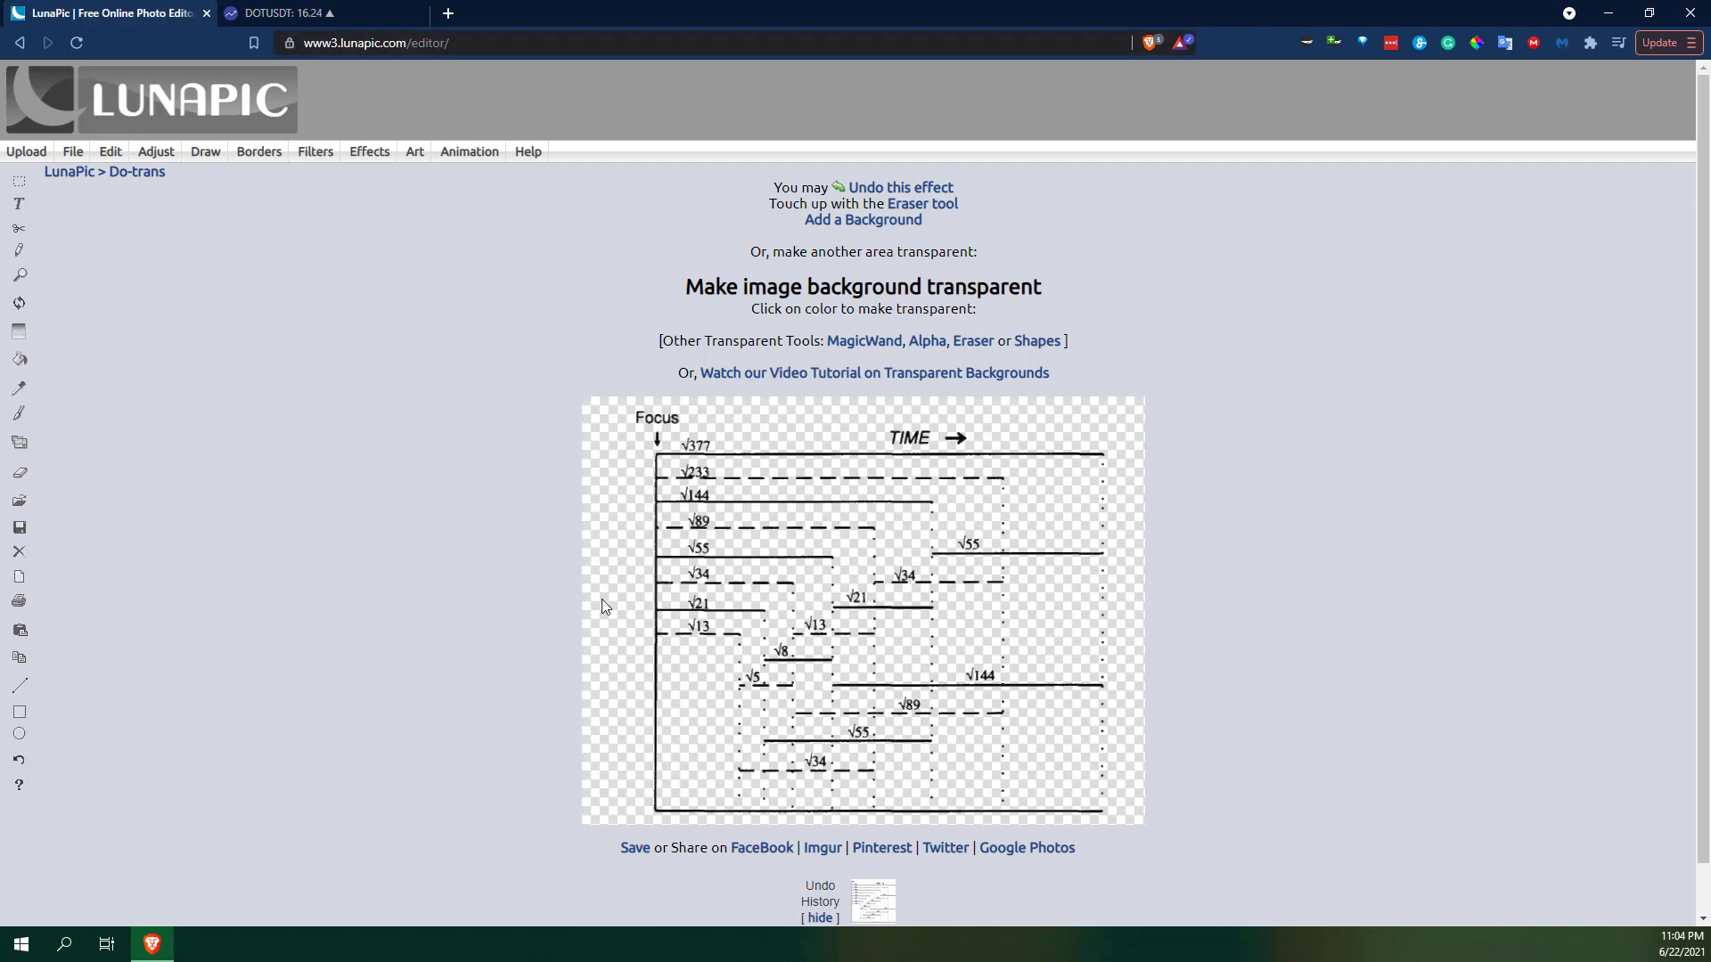
Save the transparent image to the Desktop as Sqrt.png.
left_click(635, 848)
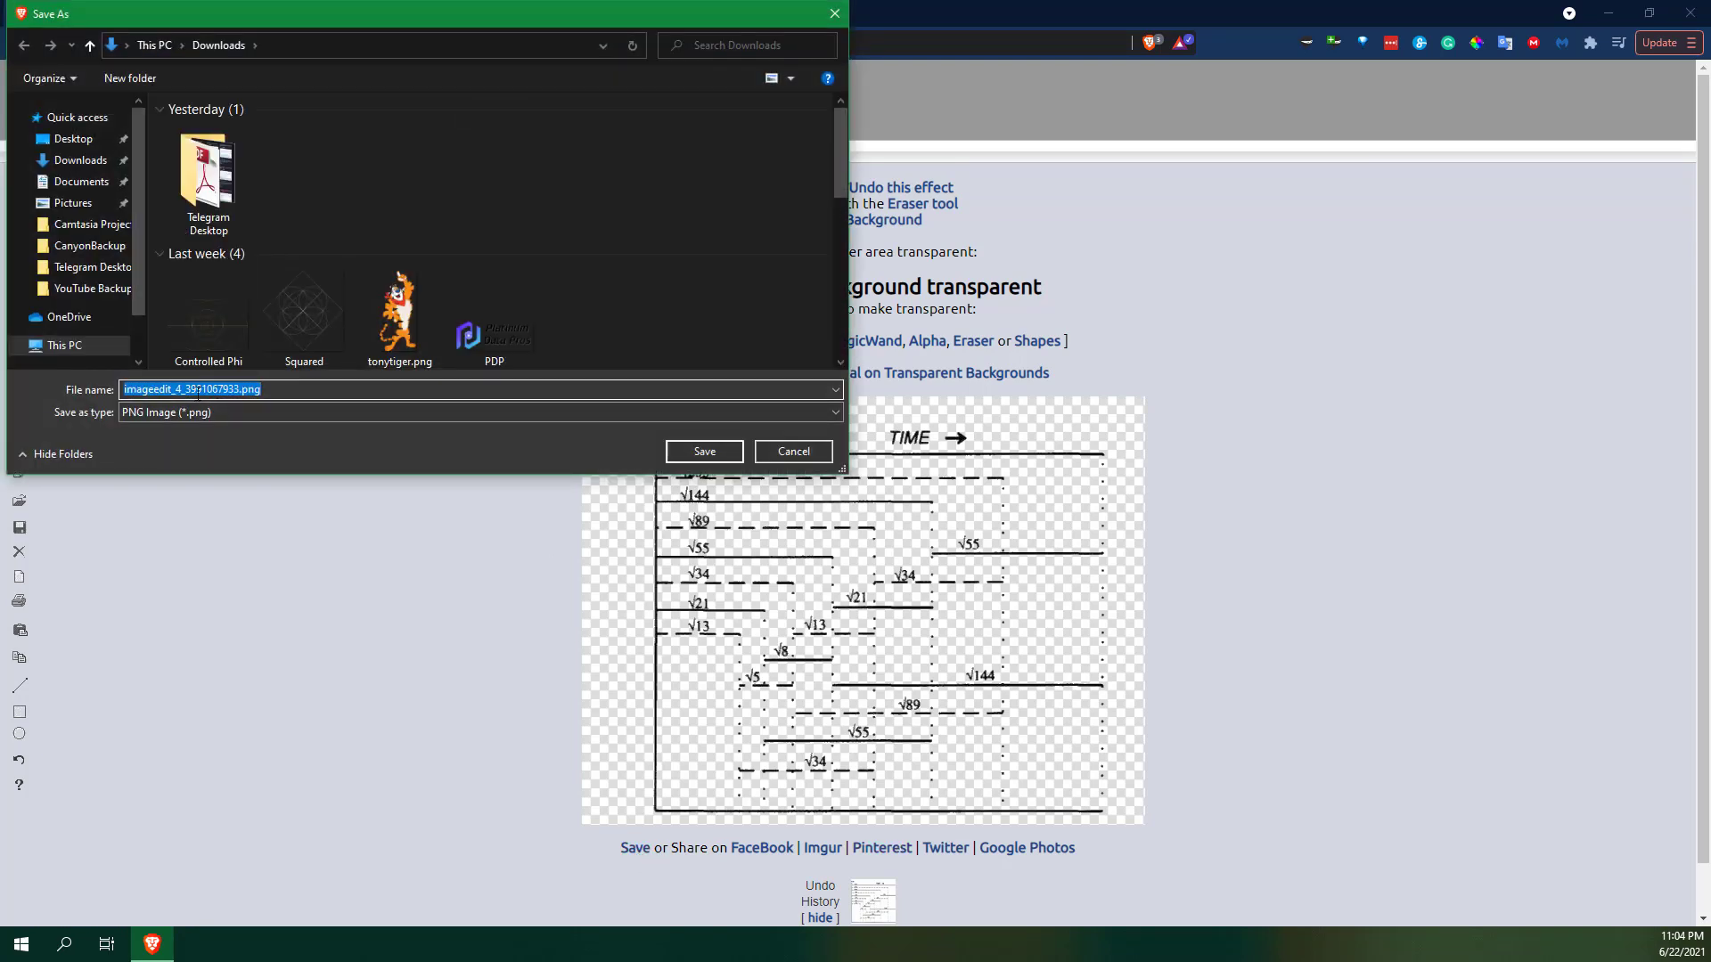
type("Sq")
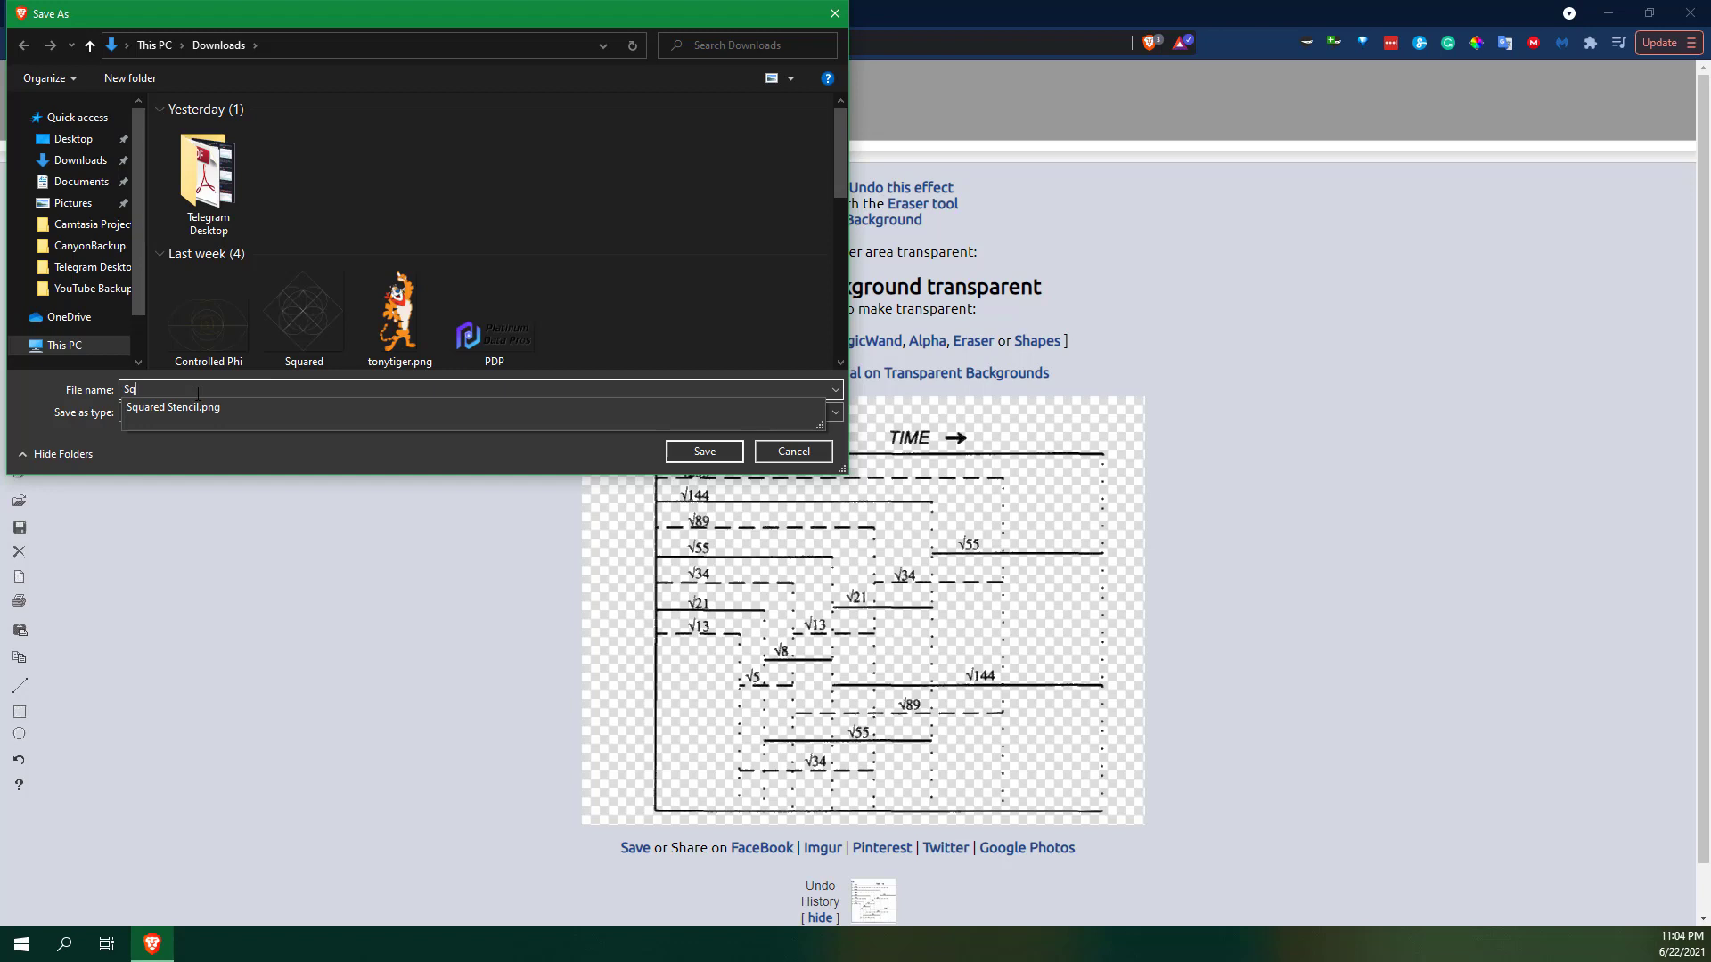
type("rt")
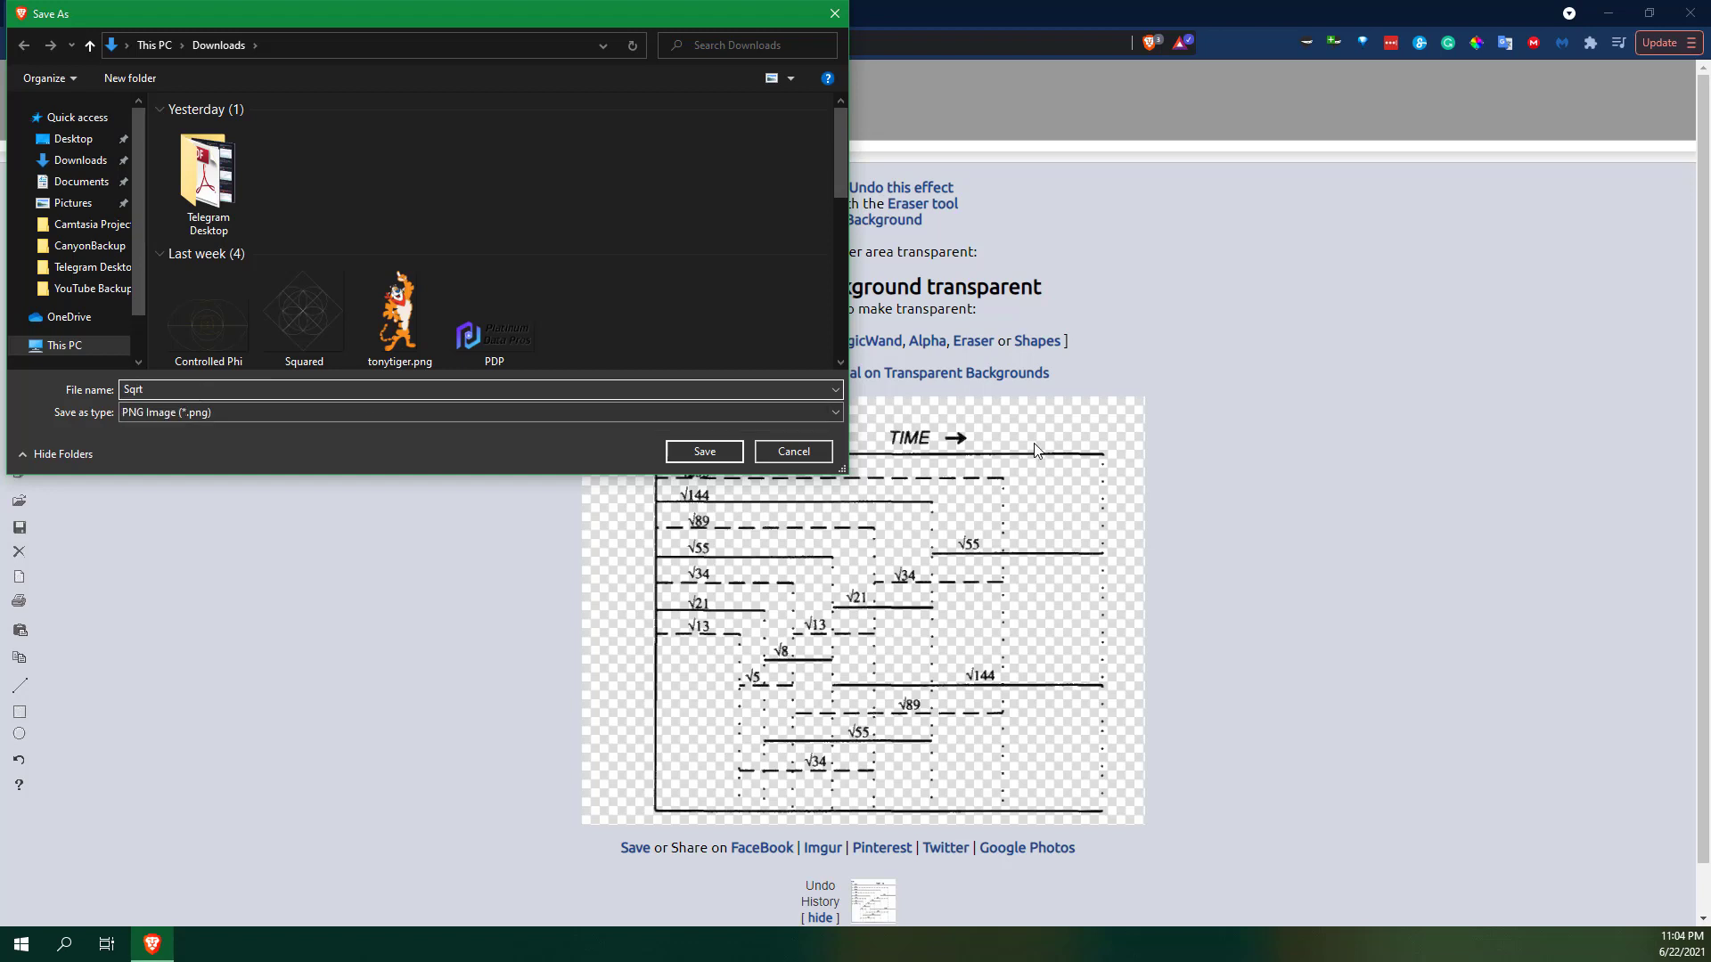
left_click(63, 138)
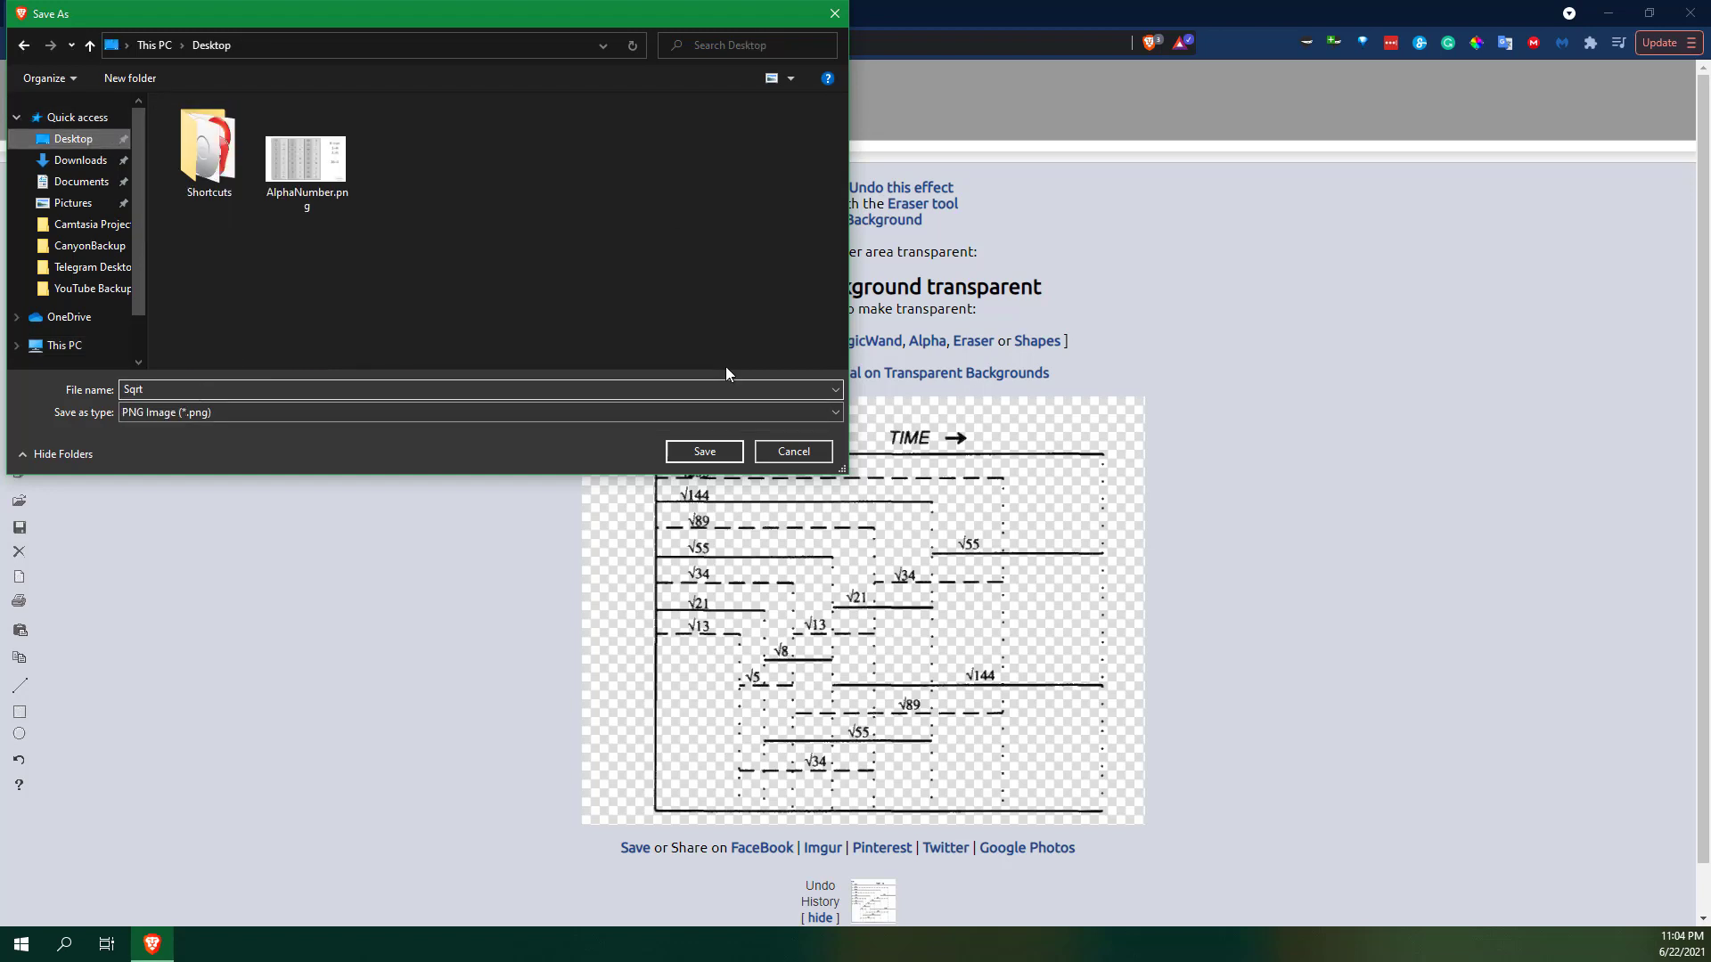
left_click(731, 451)
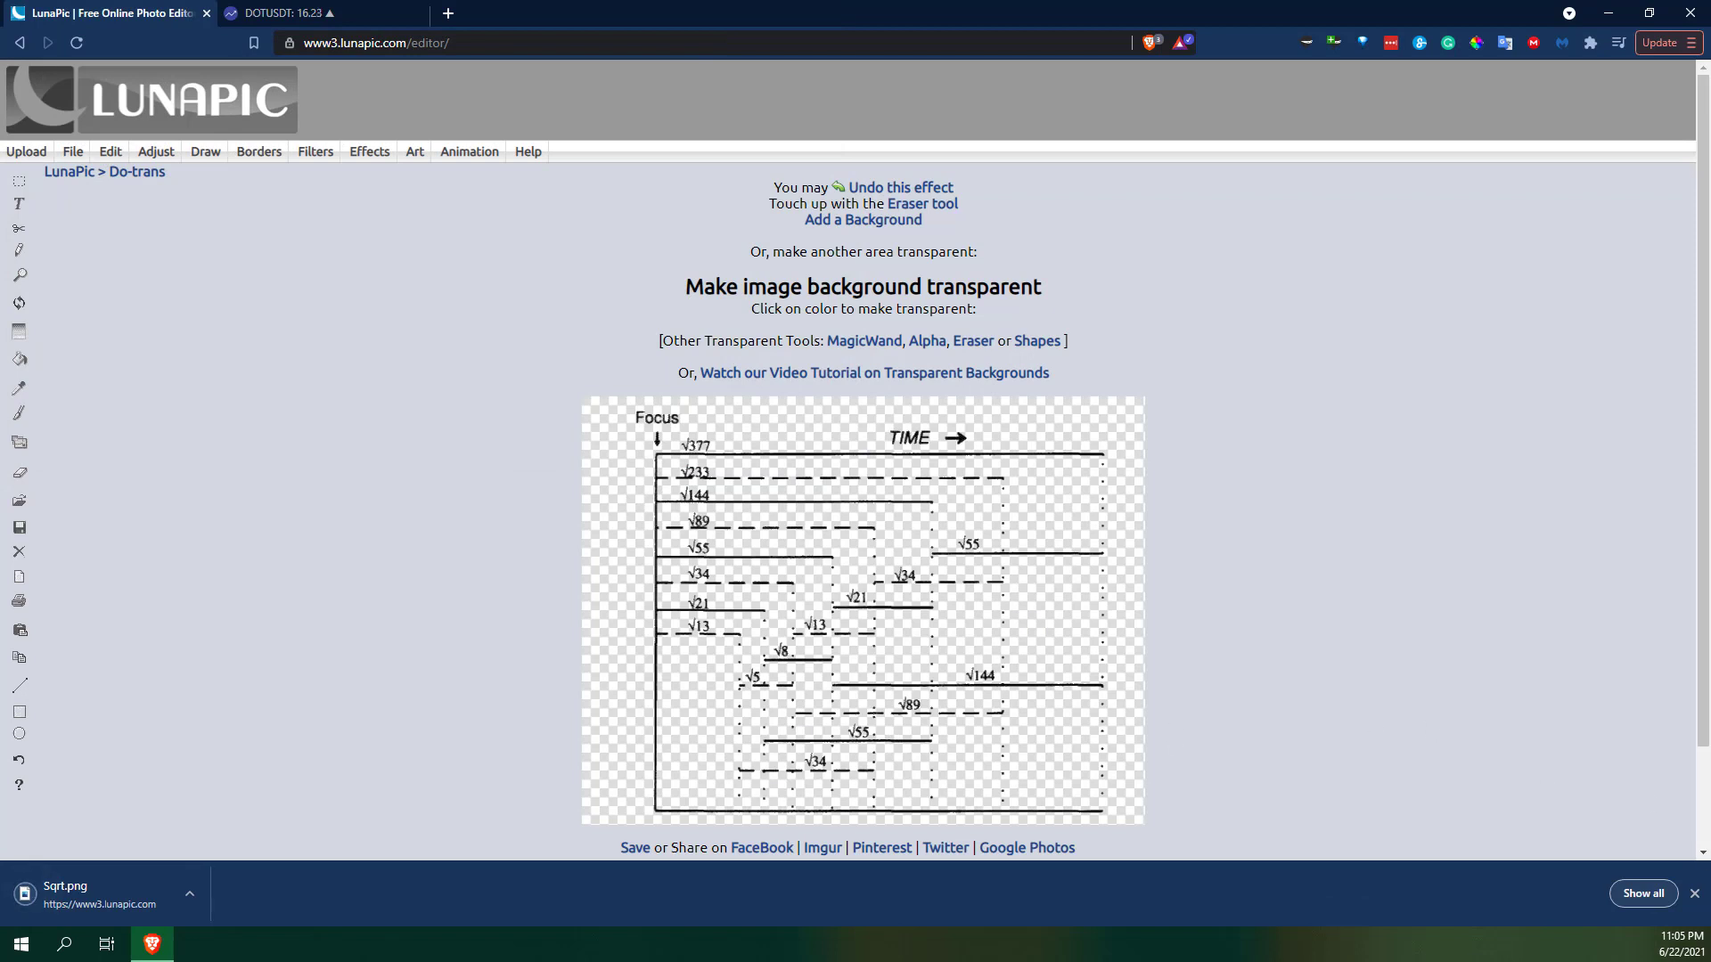
left_click(1693, 893)
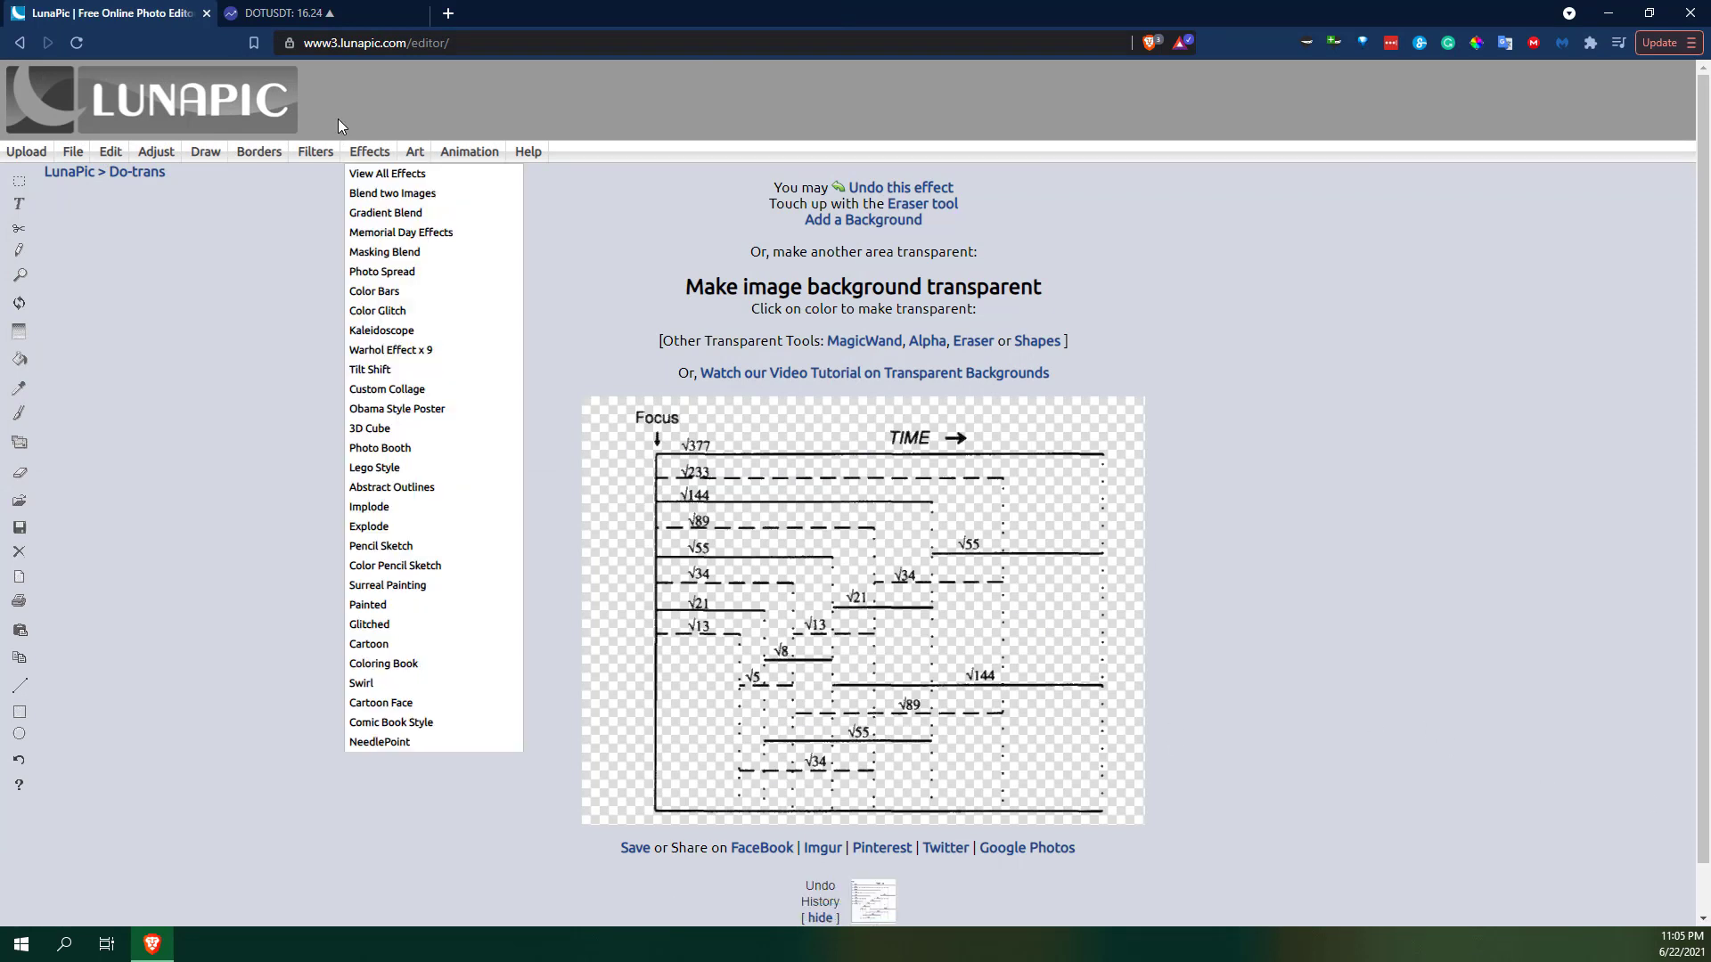
Load photo_2019-10-05_21-48-12.jpg onto the DOTUSDT chart via Layers > Images and nudge it down.
left_click(284, 13)
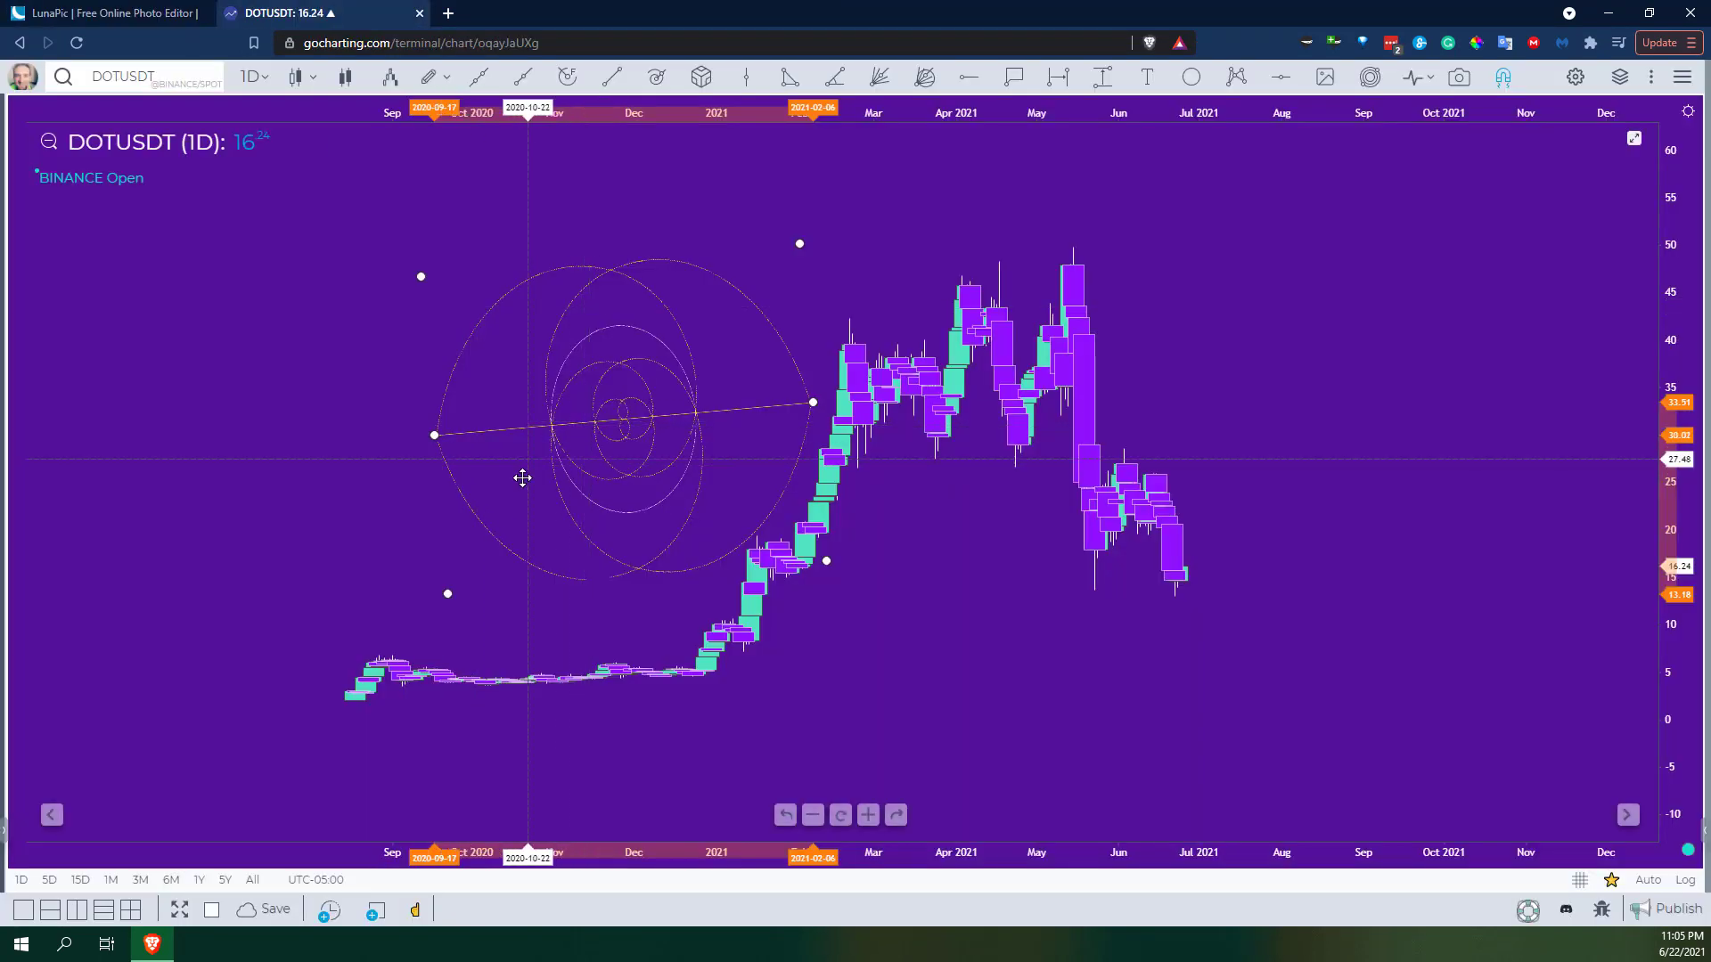
left_click(6, 836)
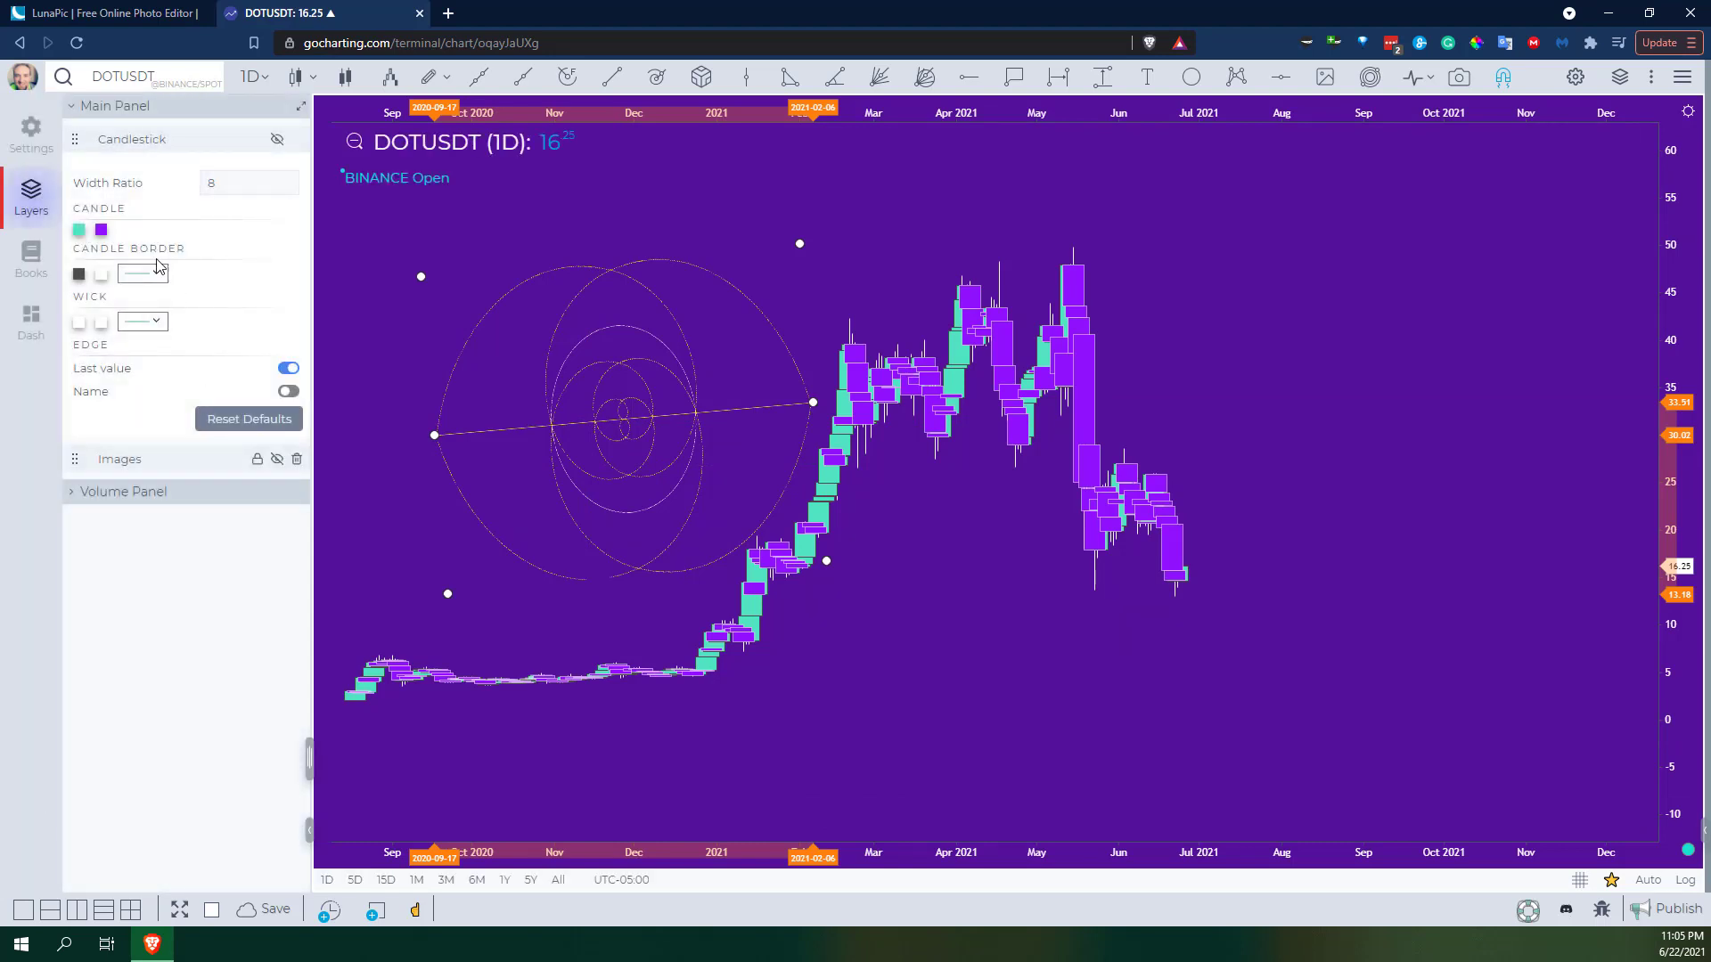
left_click(122, 460)
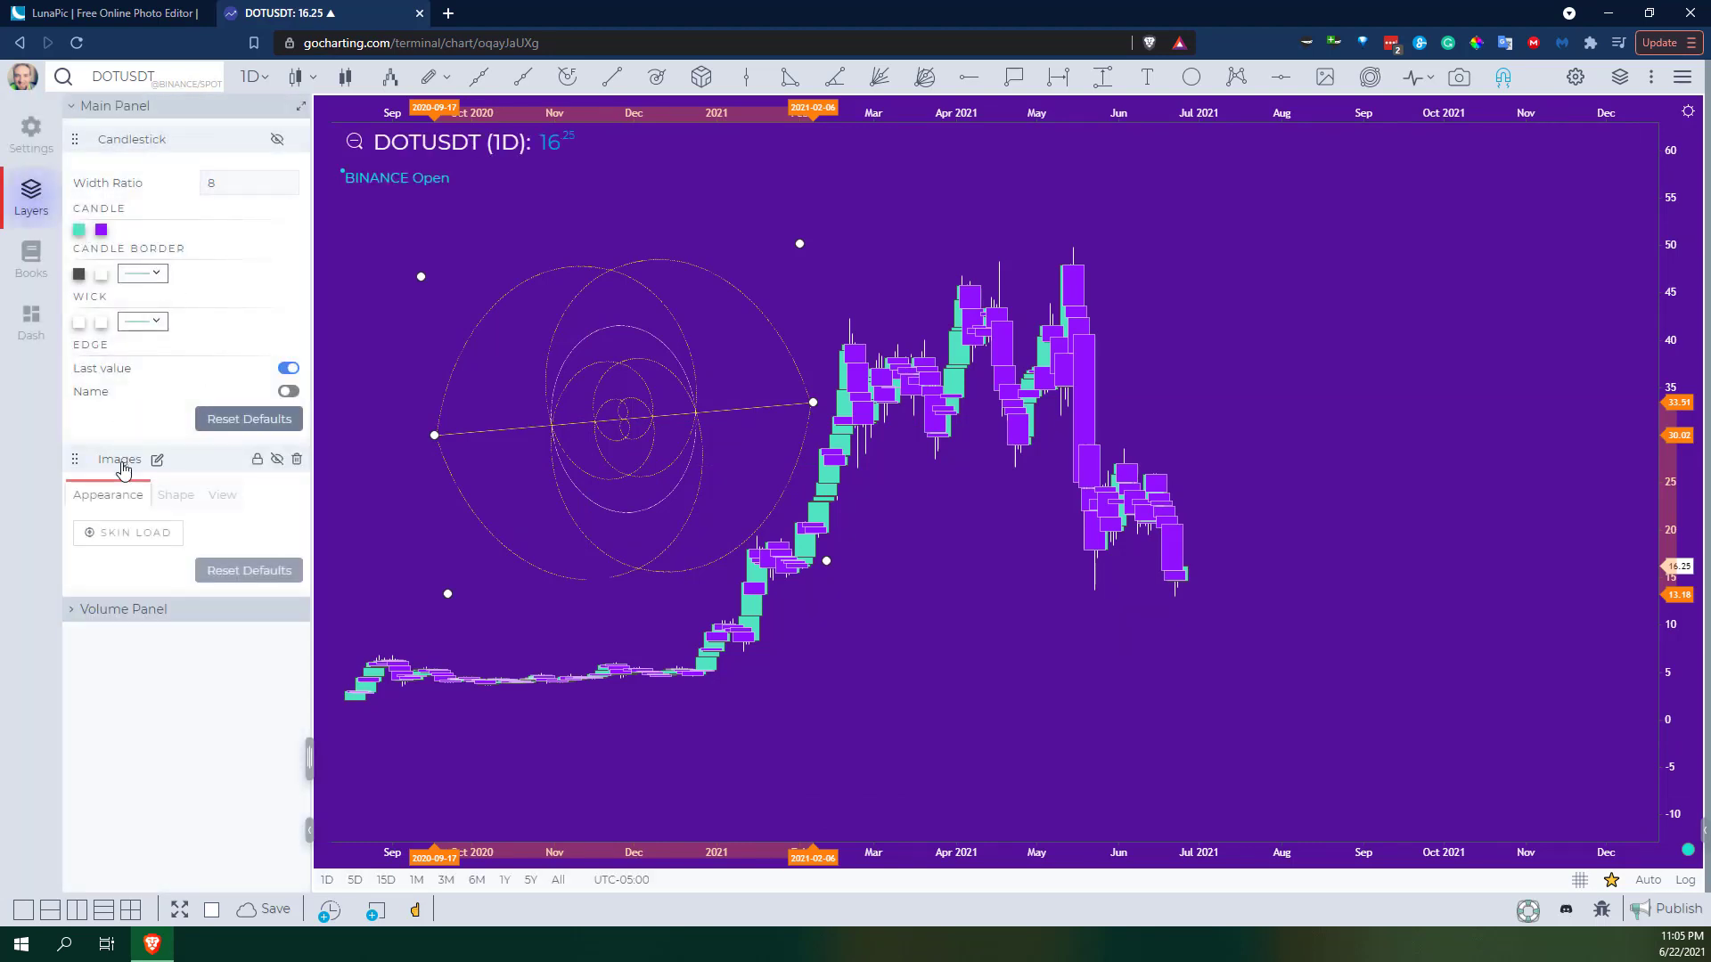
left_click(144, 539)
left_click(503, 156)
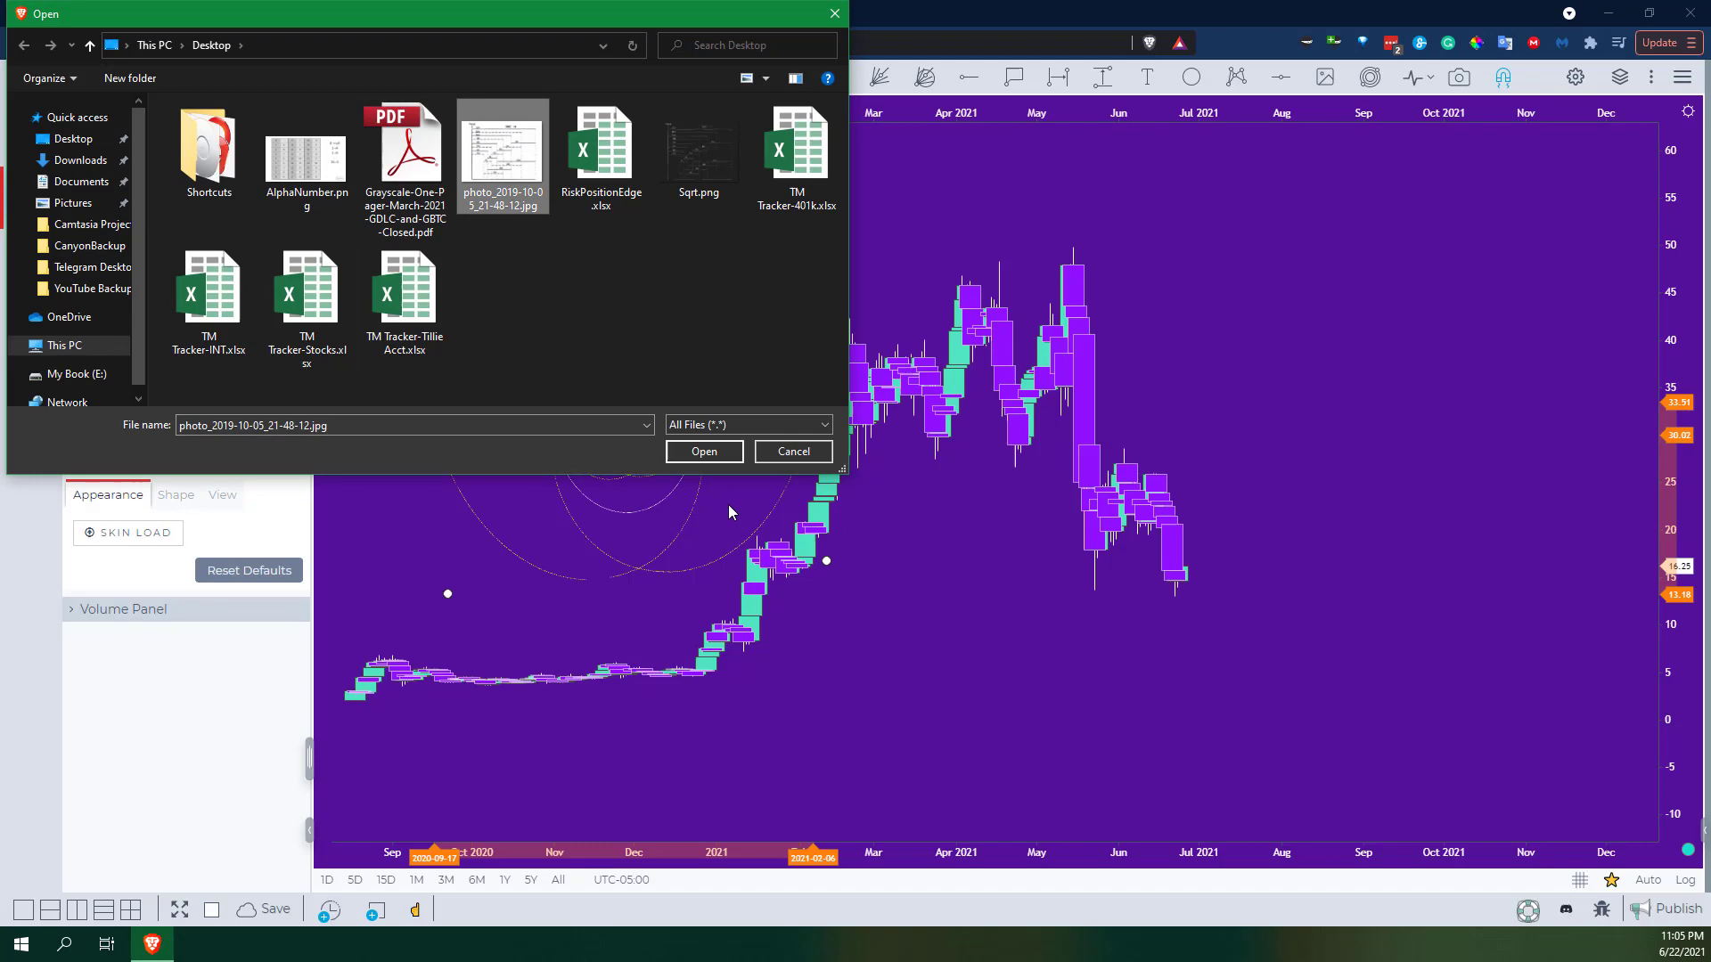
left_click(704, 452)
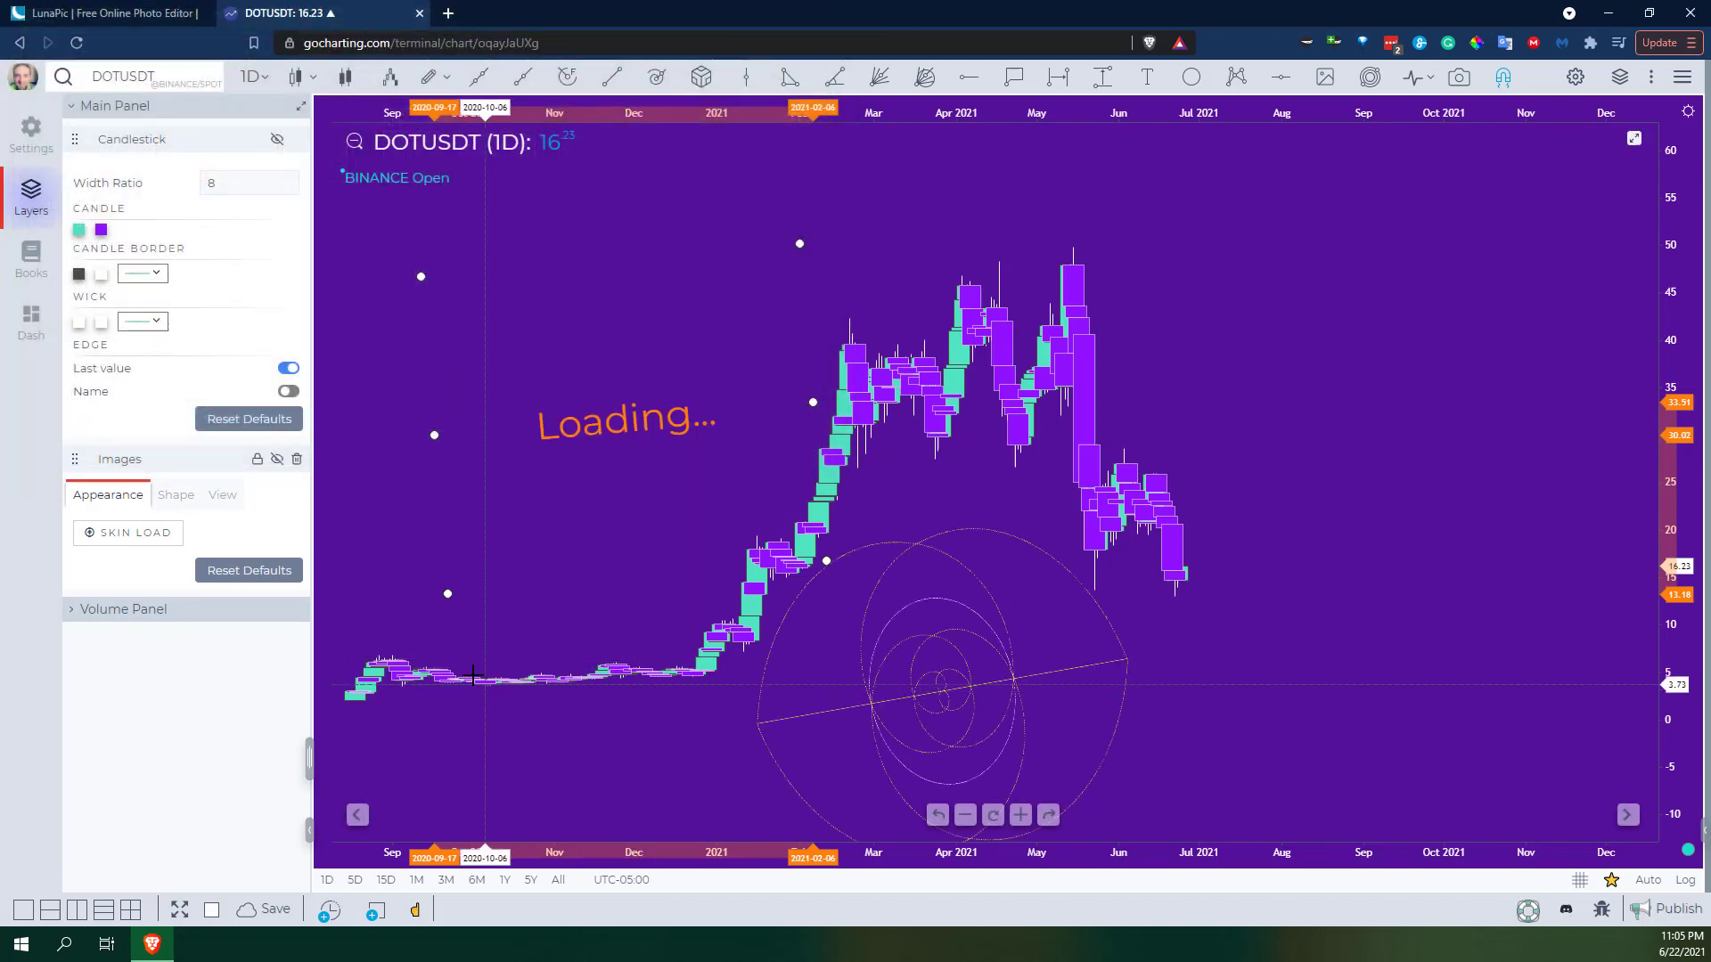
left_click(308, 830)
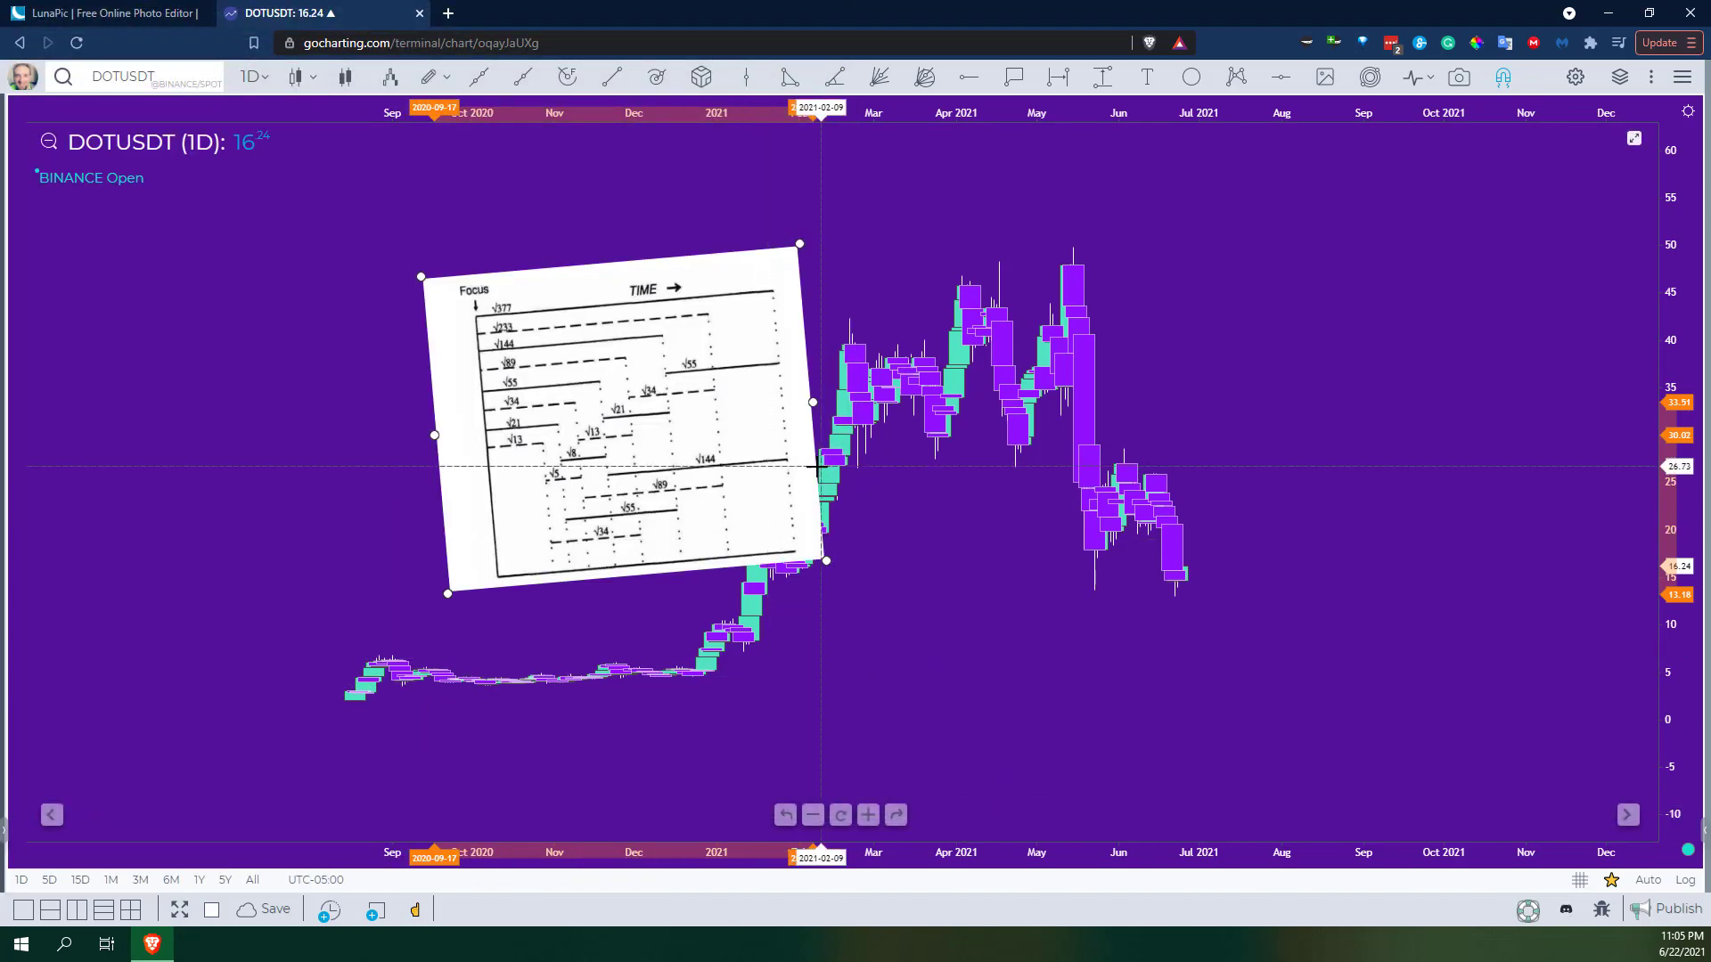
left_click_drag(817, 466, 809, 501)
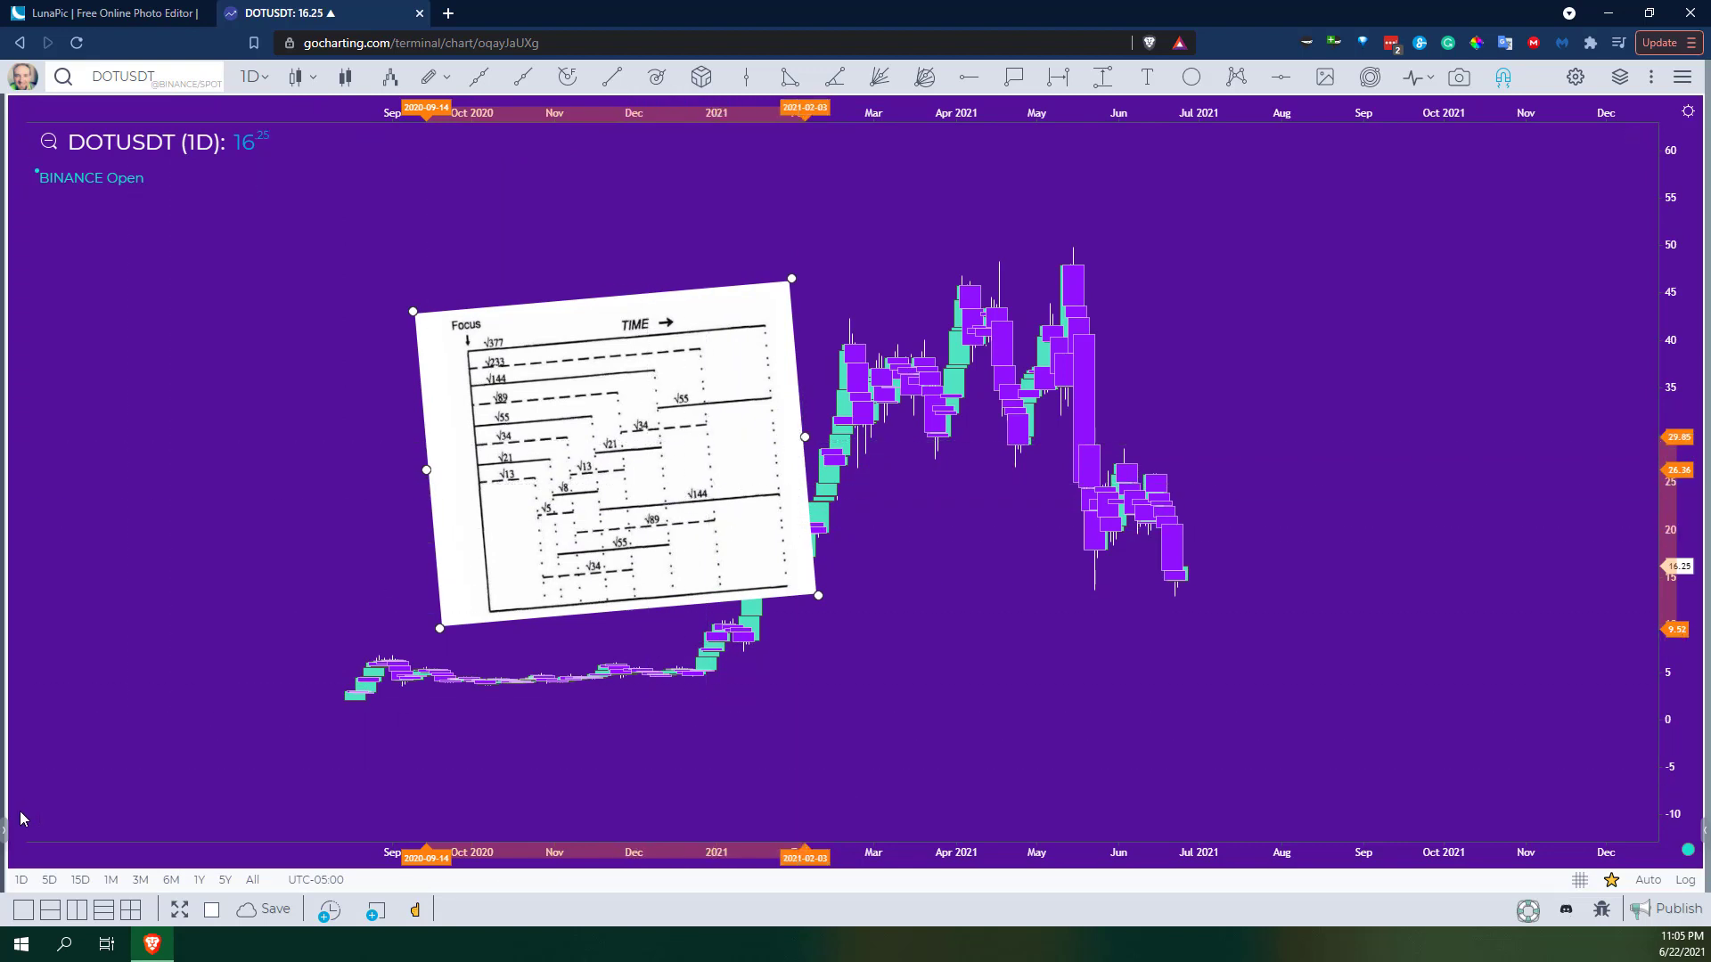
Replace the chart image with the transparent Sqrt.png stencil.
left_click(5, 834)
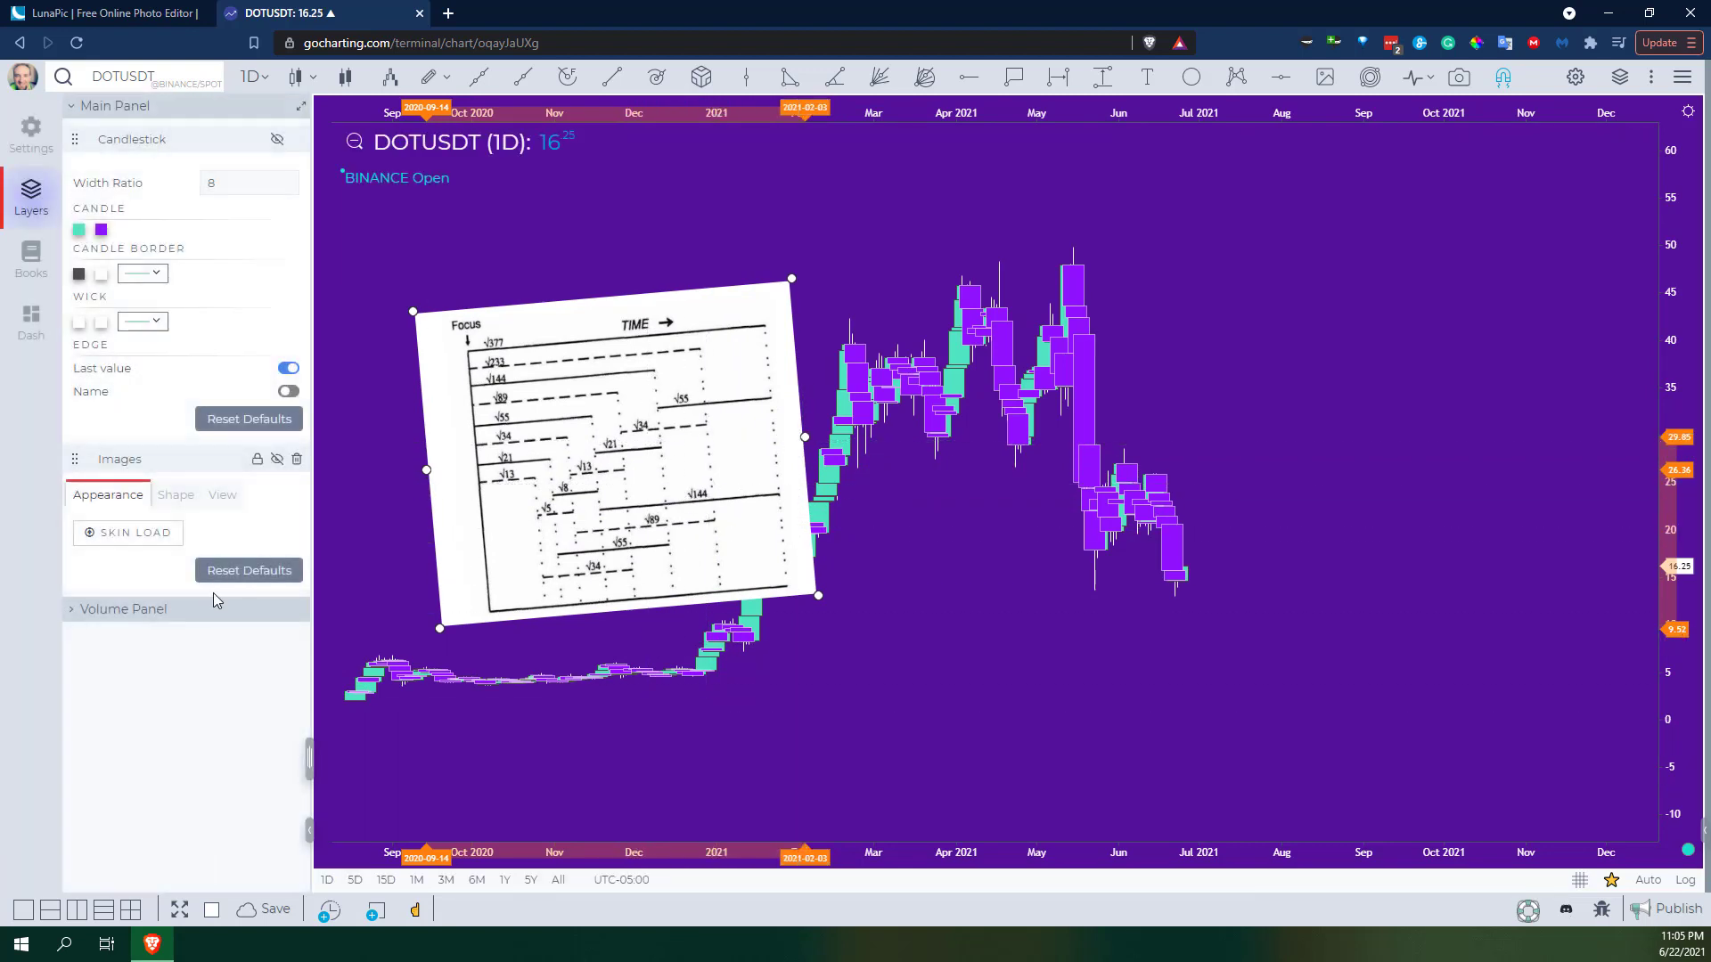
left_click(148, 537)
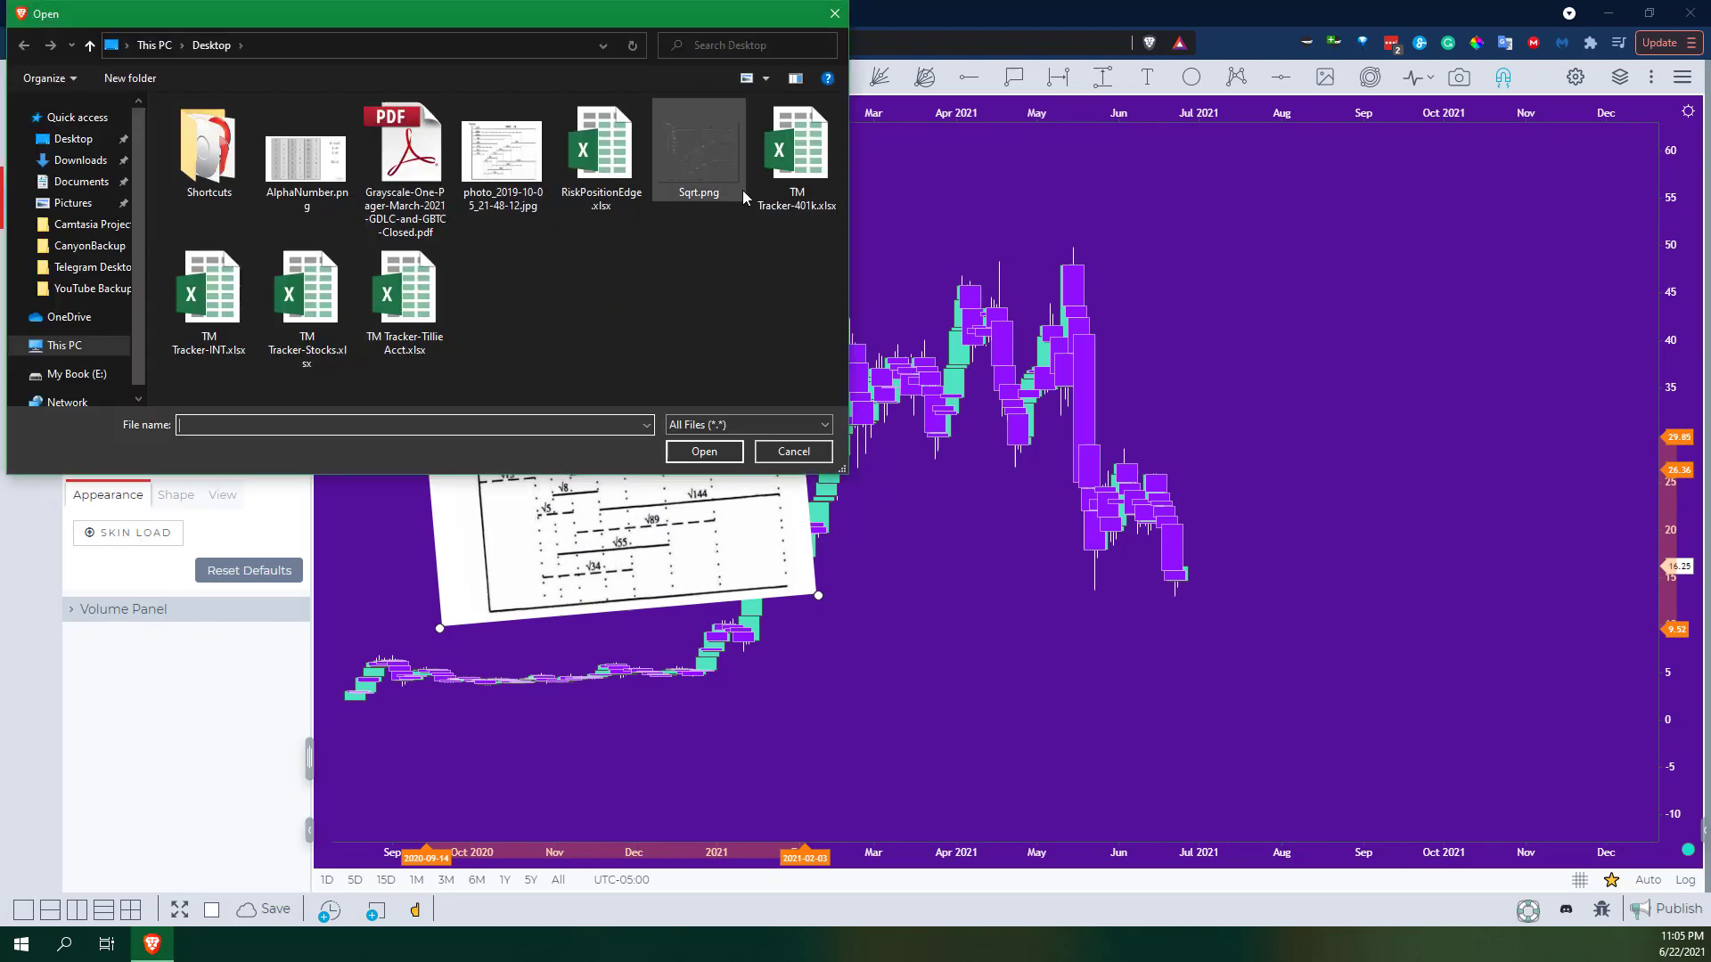
left_click(699, 151)
left_click(702, 453)
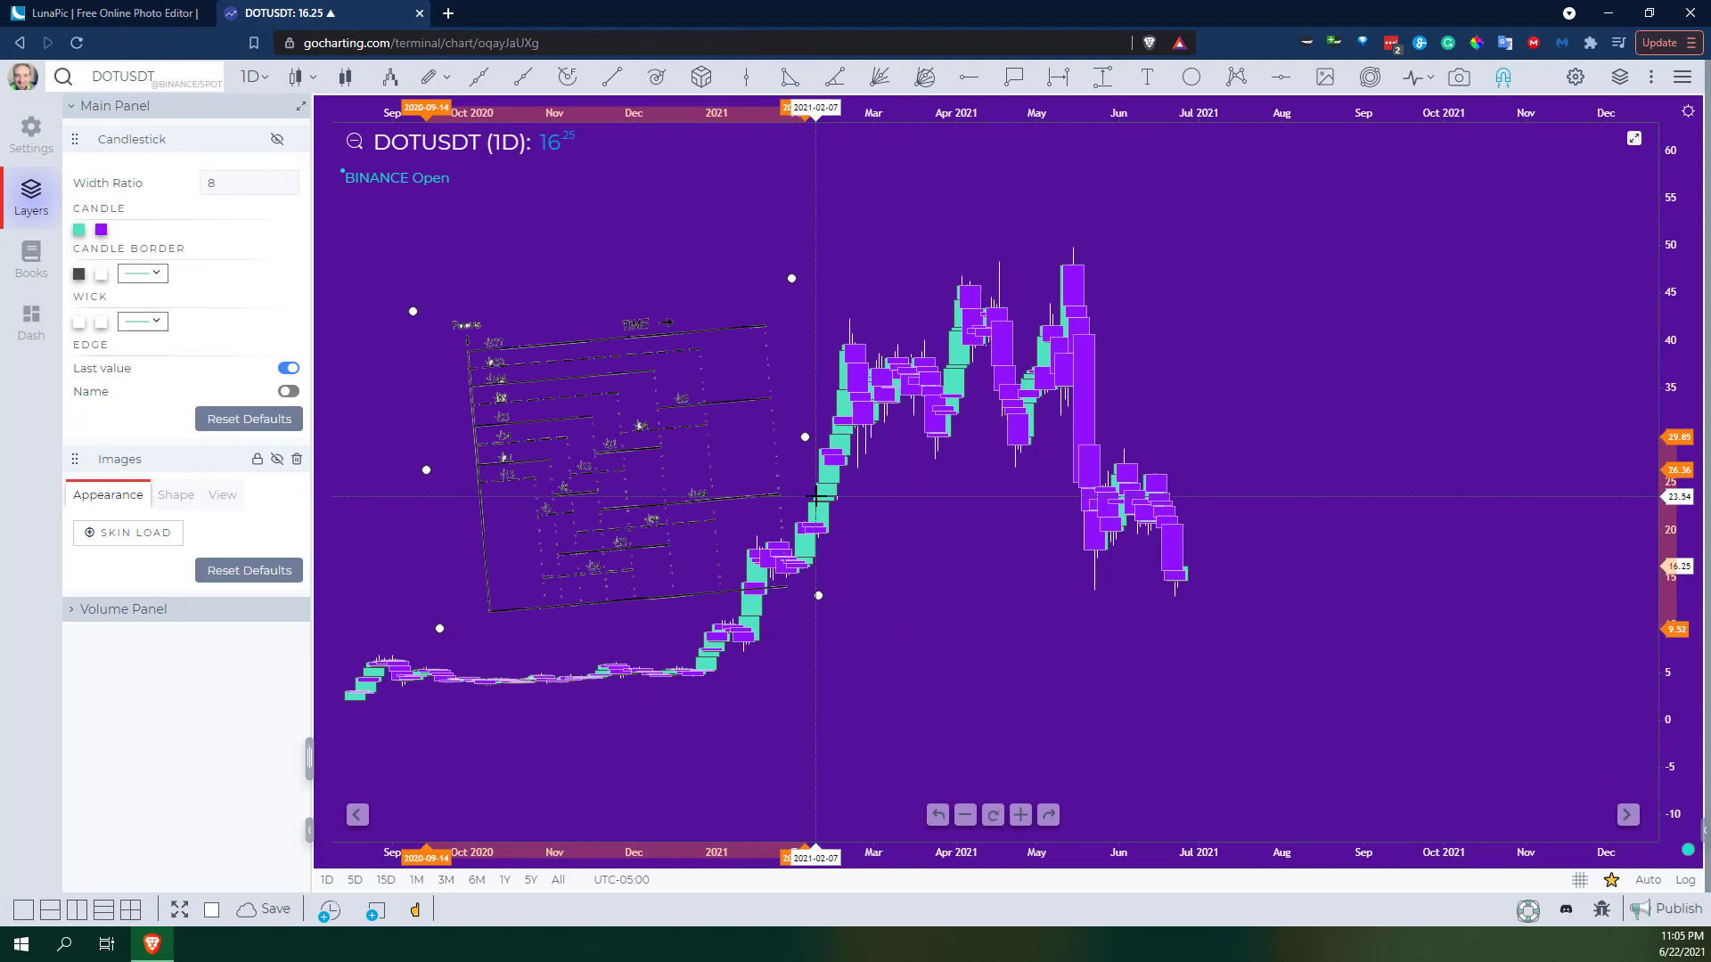
Stretch the stencil slightly rightward and change the chart background from purple to white.
left_click_drag(814, 437, 827, 429)
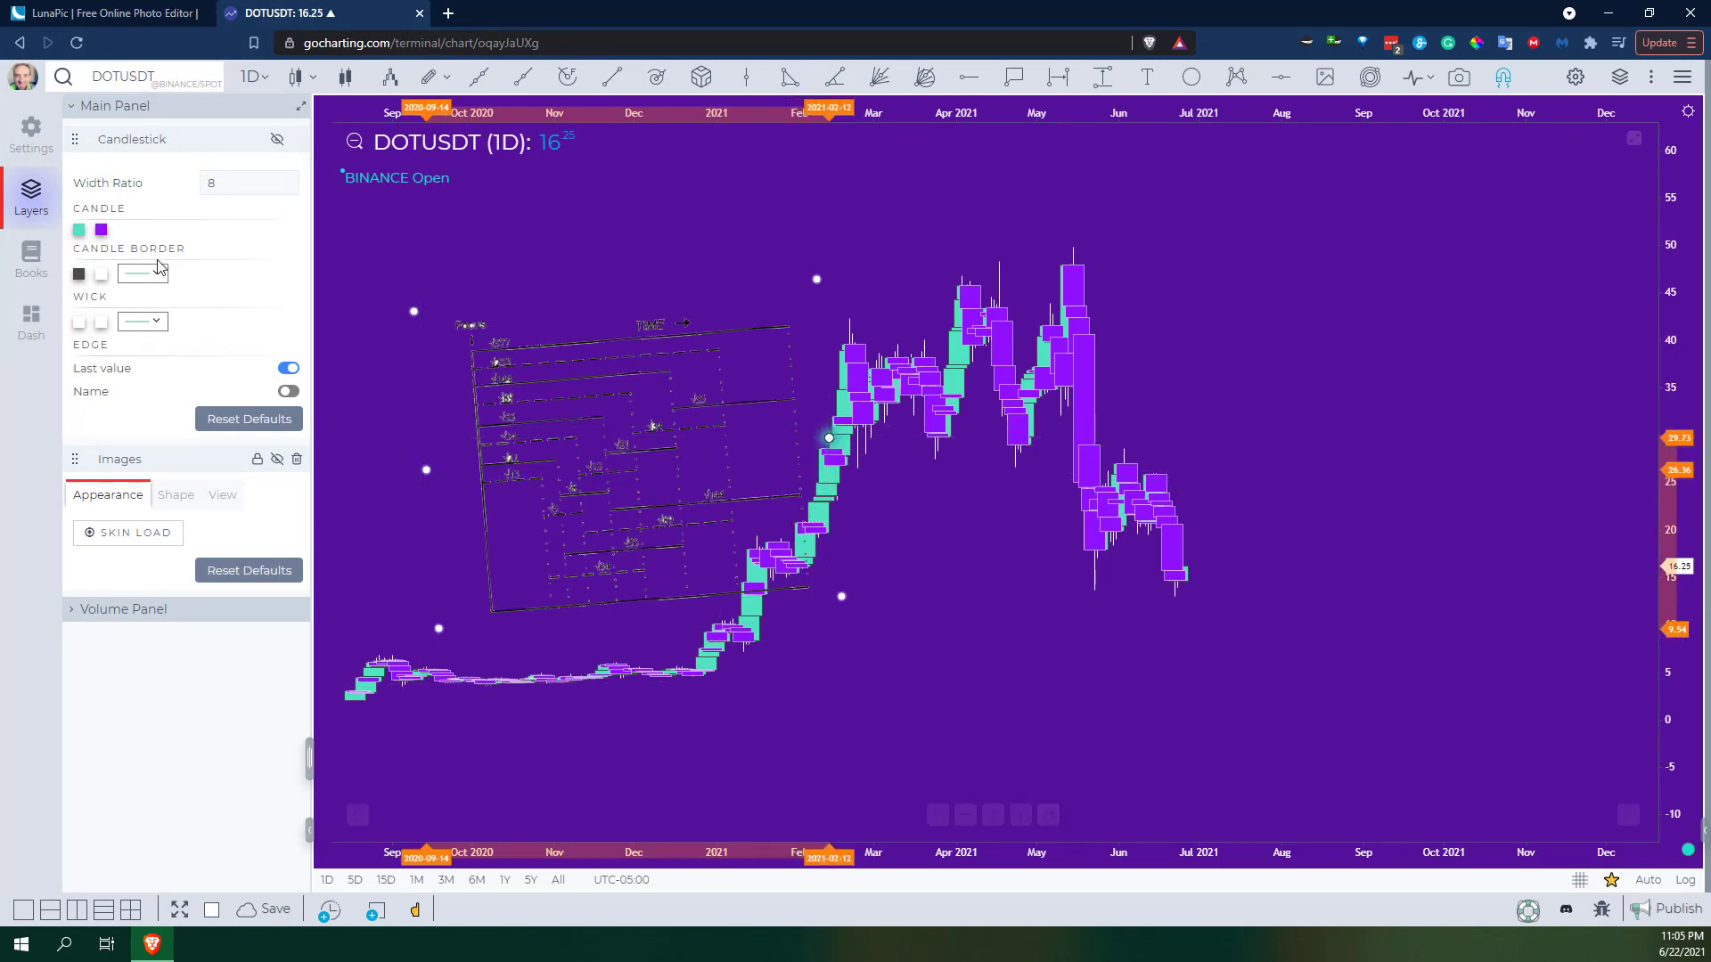
left_click(42, 158)
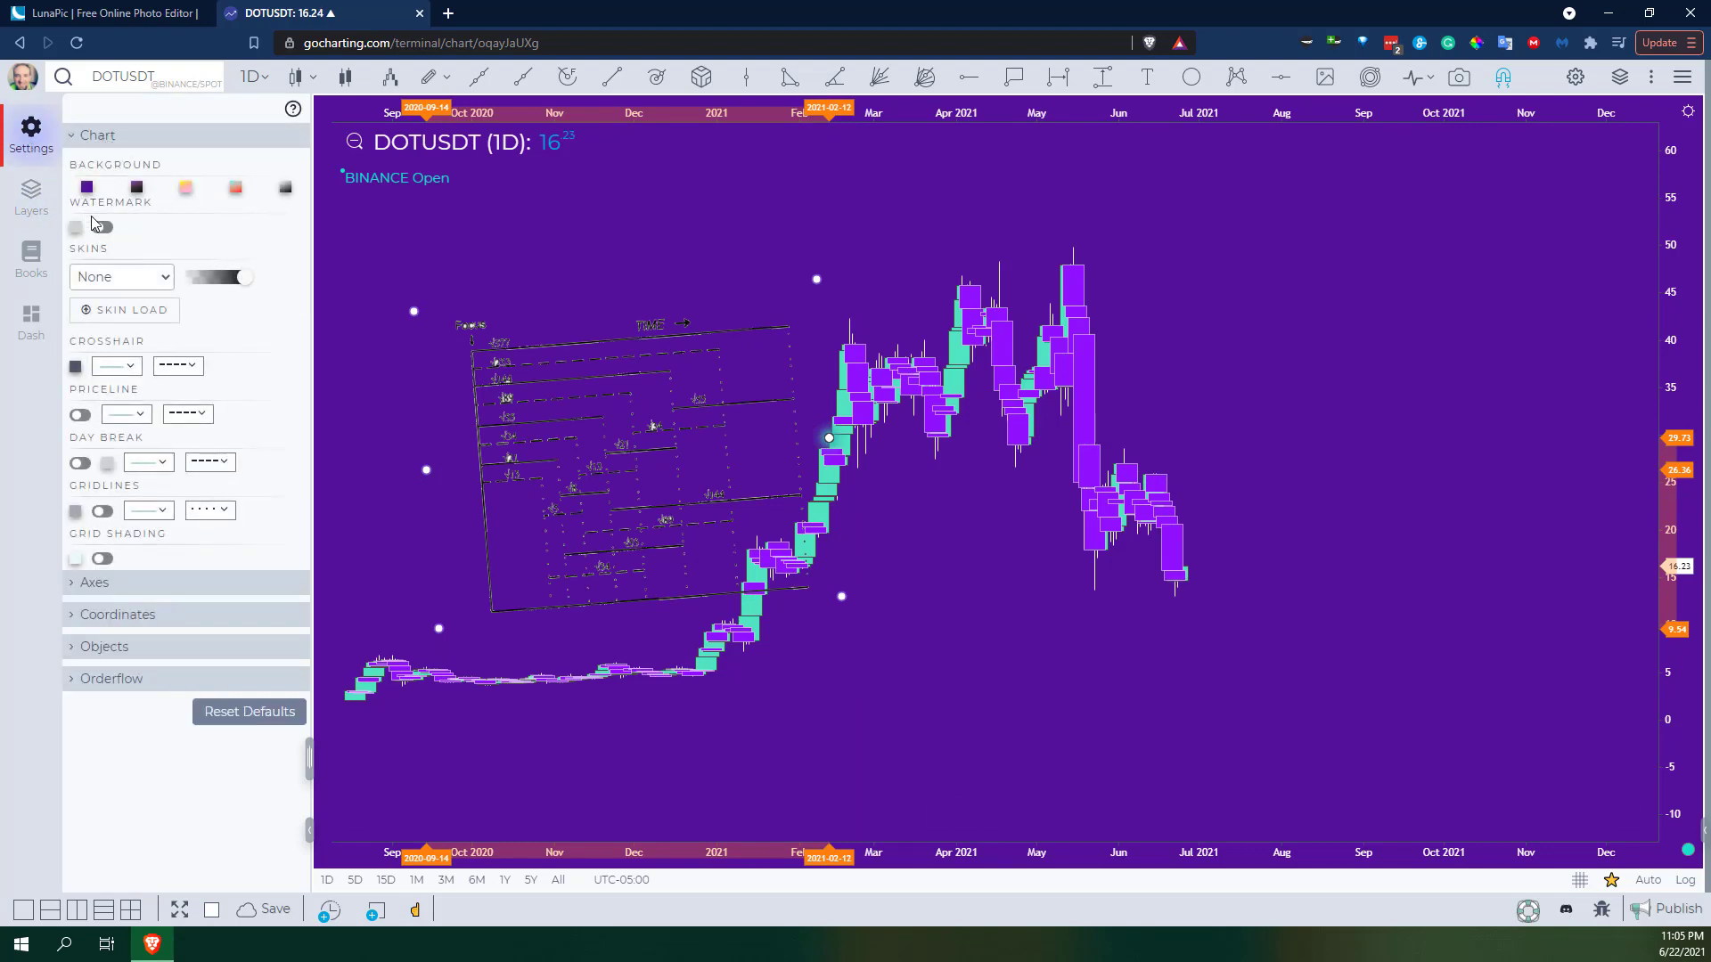
left_click(77, 227)
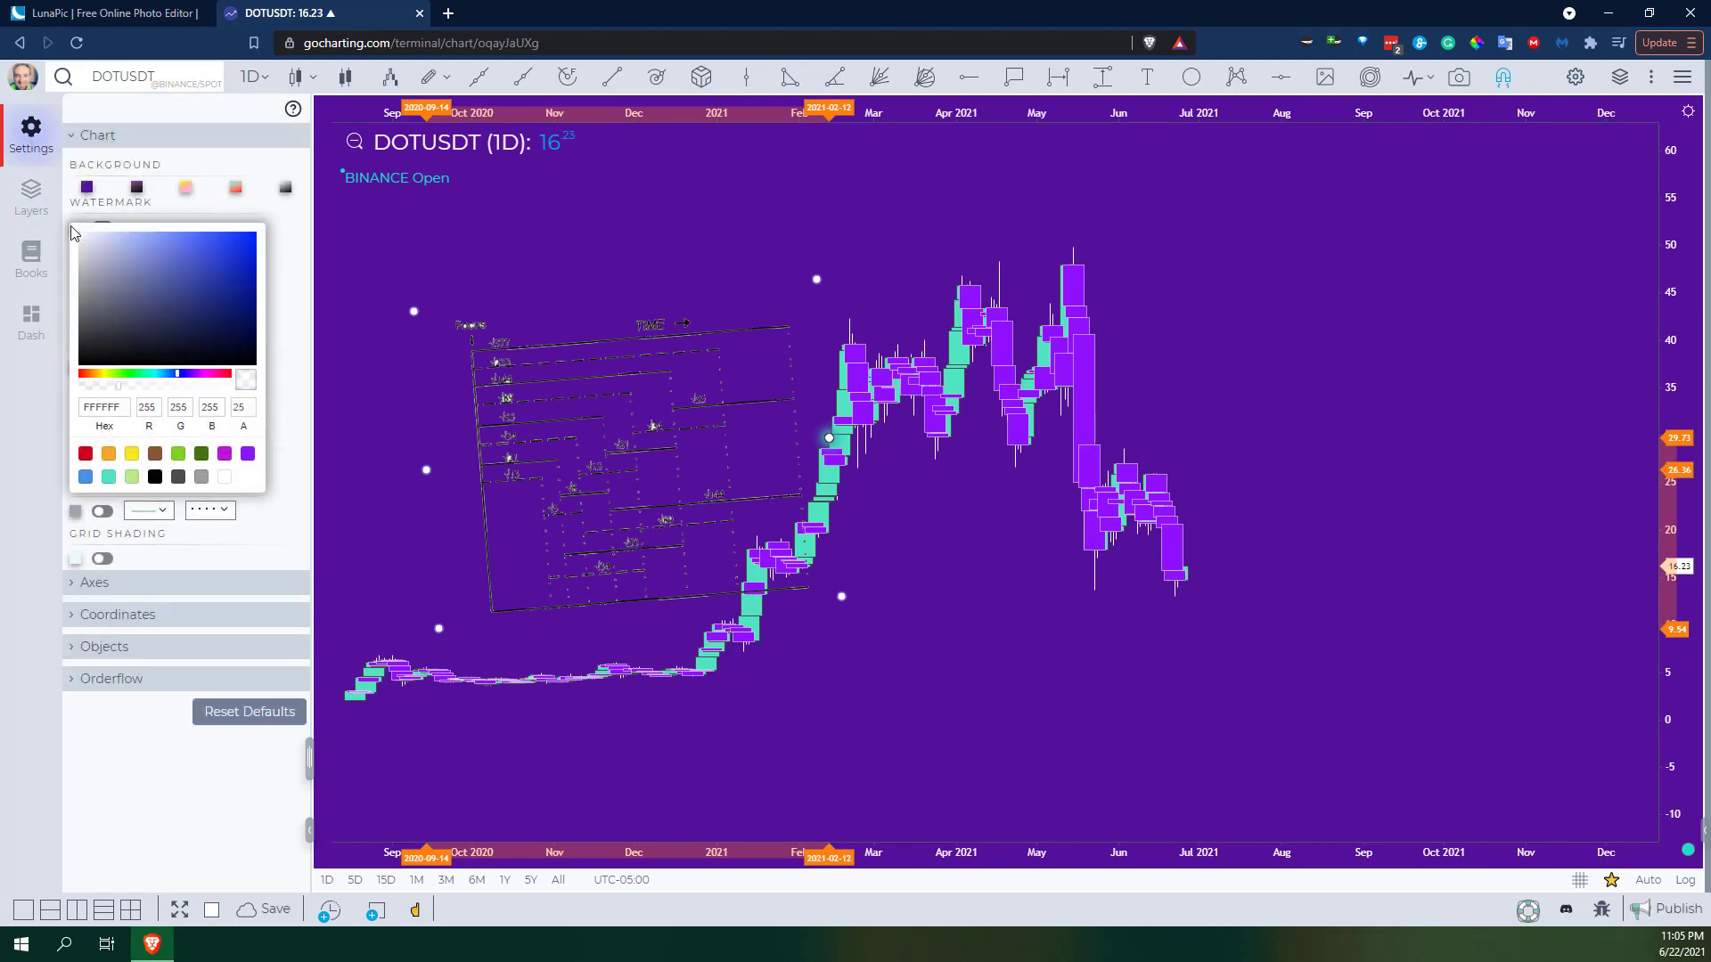
left_click(284, 250)
left_click(86, 187)
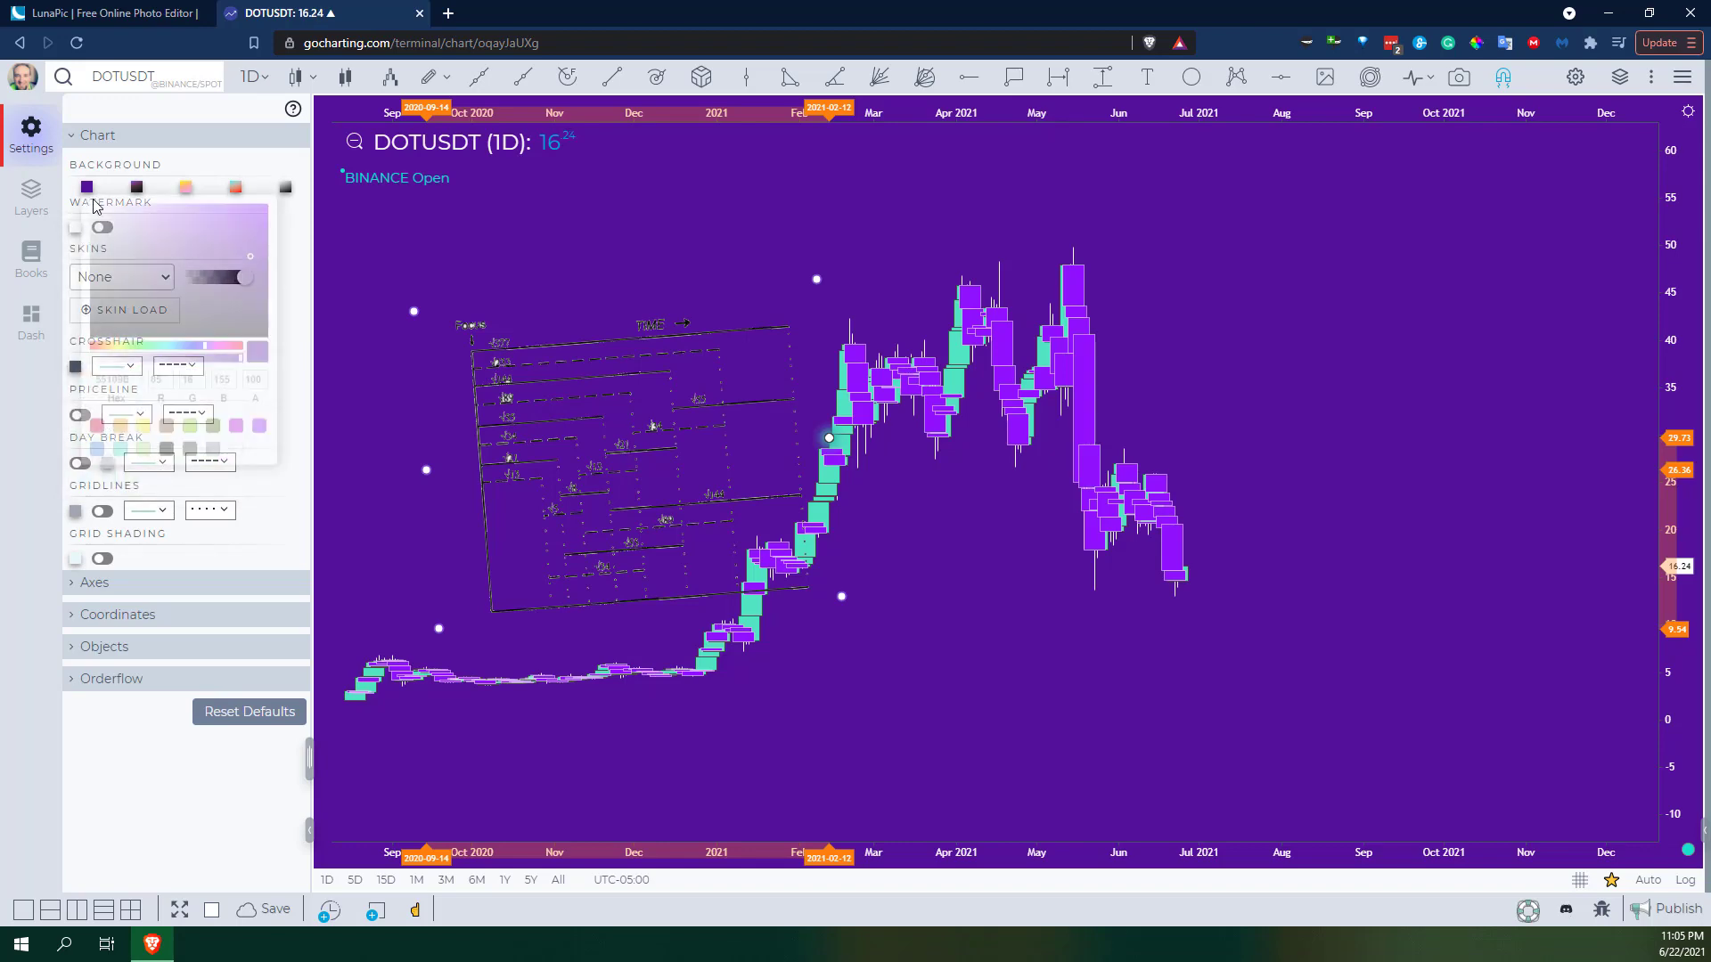
left_click_drag(133, 270, 62, 191)
left_click(283, 346)
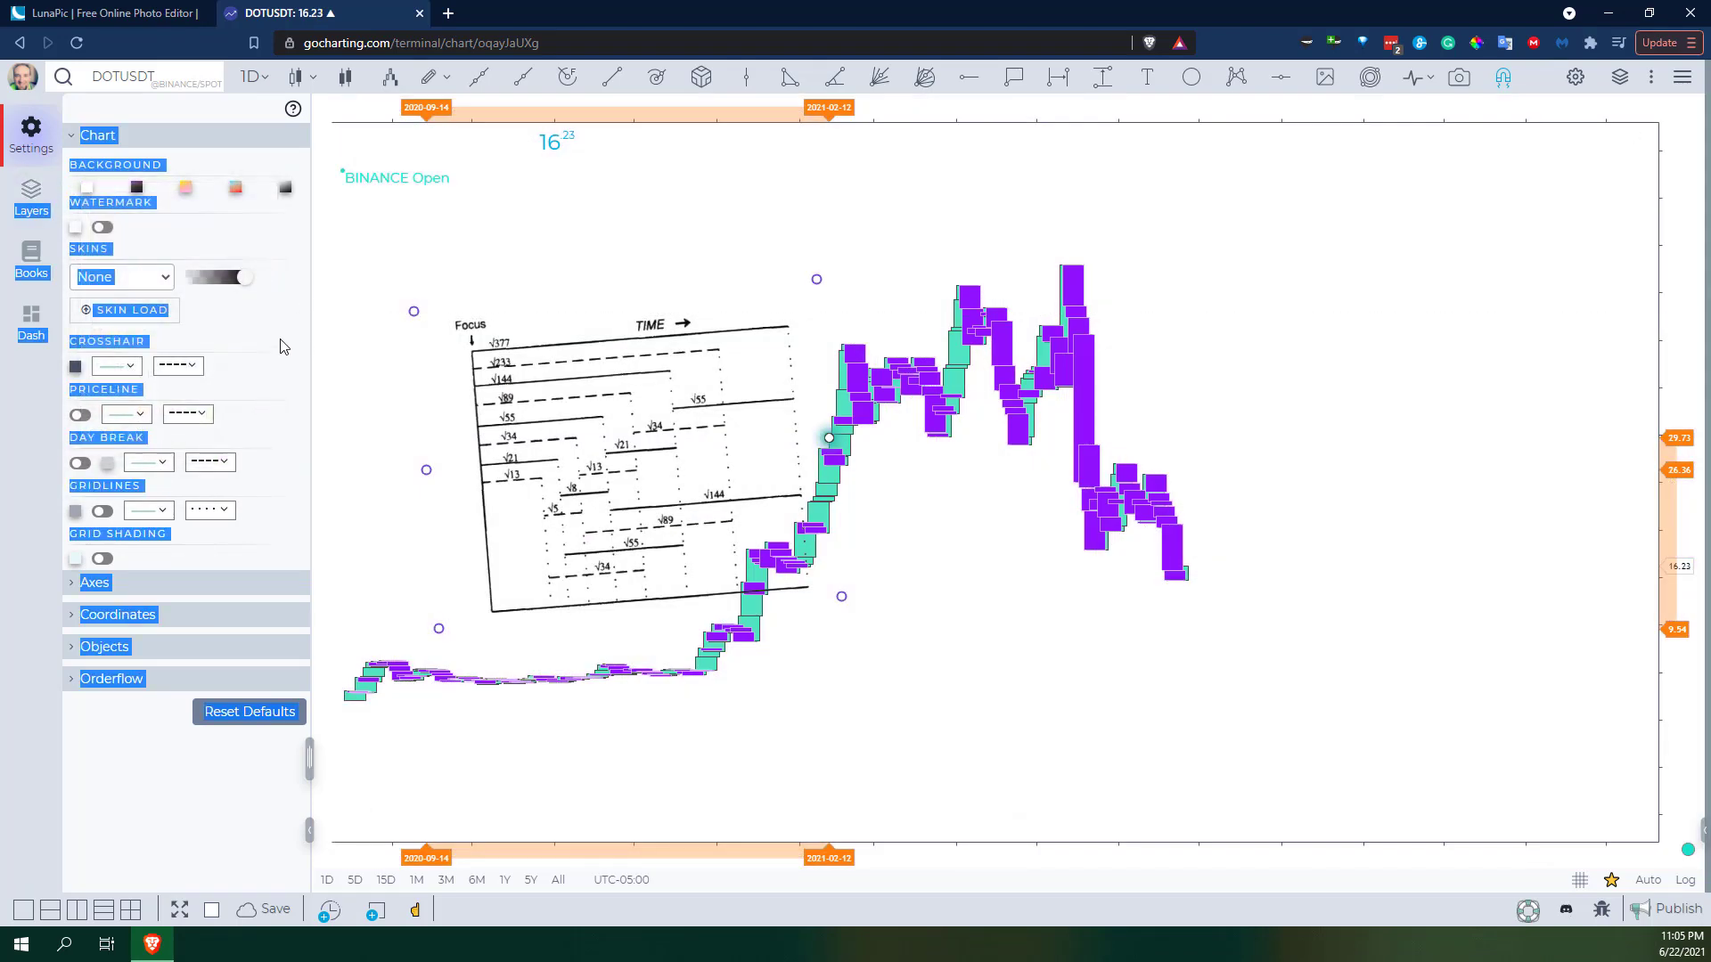
Straighten and enlarge the Sqrt.png stencil to span about Aug 2020 to Jul 2021.
left_click(311, 833)
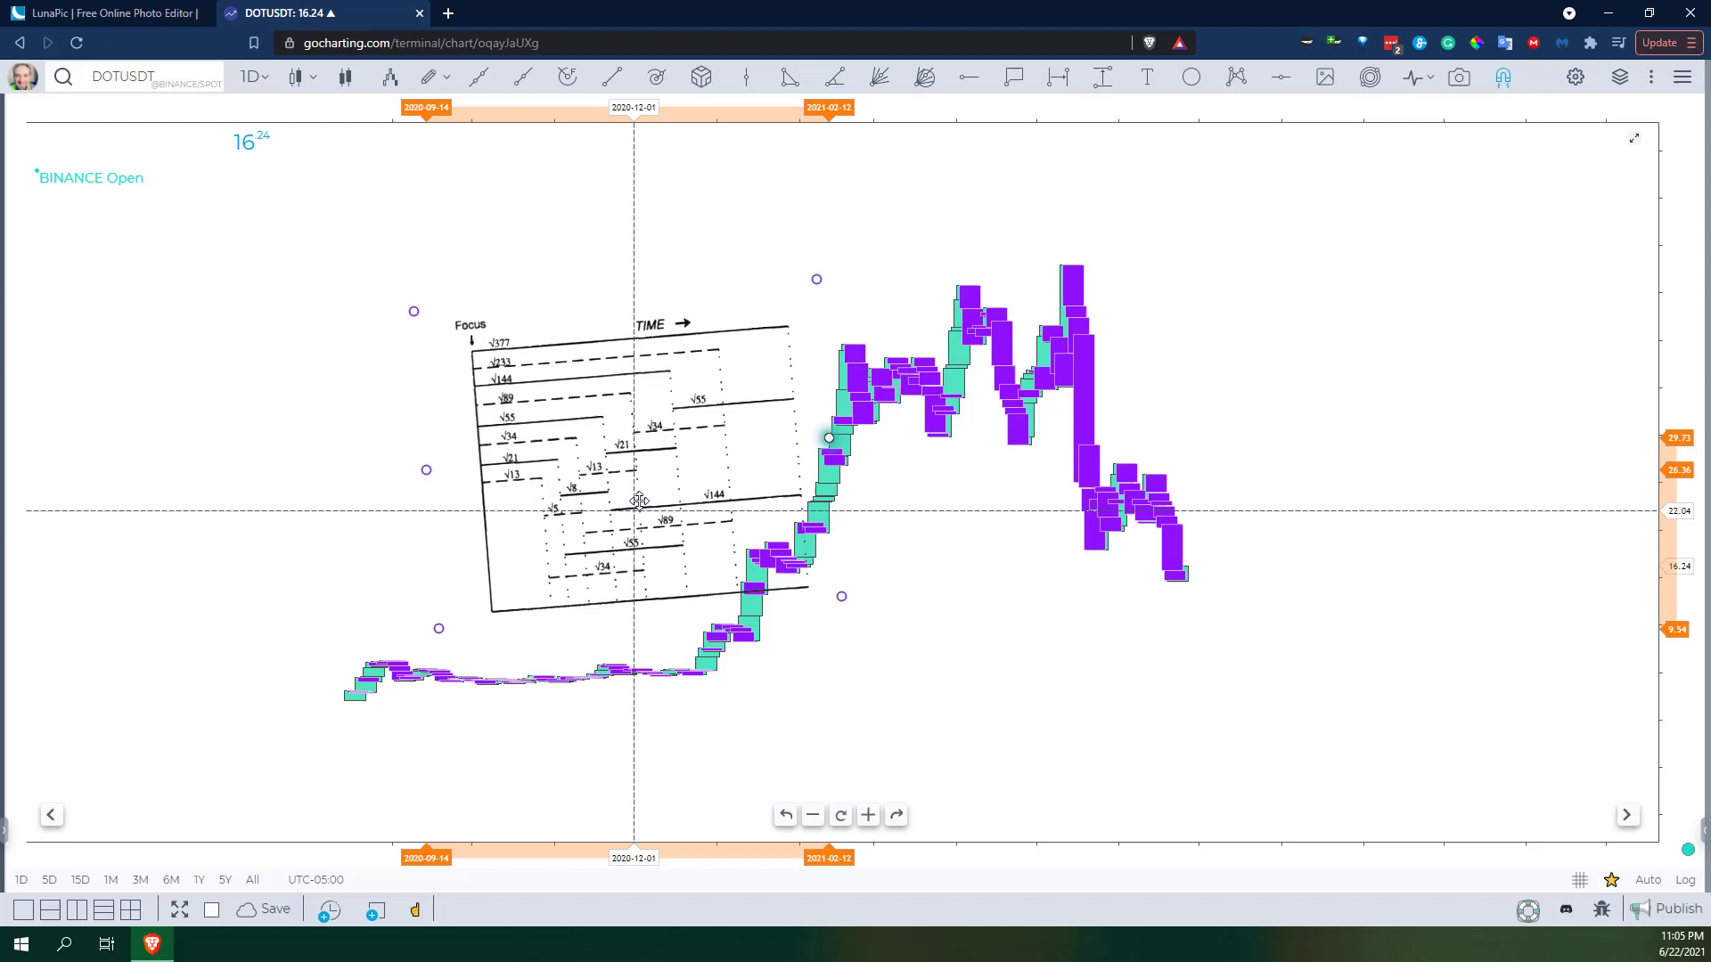
left_click_drag(628, 499, 586, 512)
left_click_drag(783, 451, 1184, 474)
left_click_drag(1180, 317, 1104, 199)
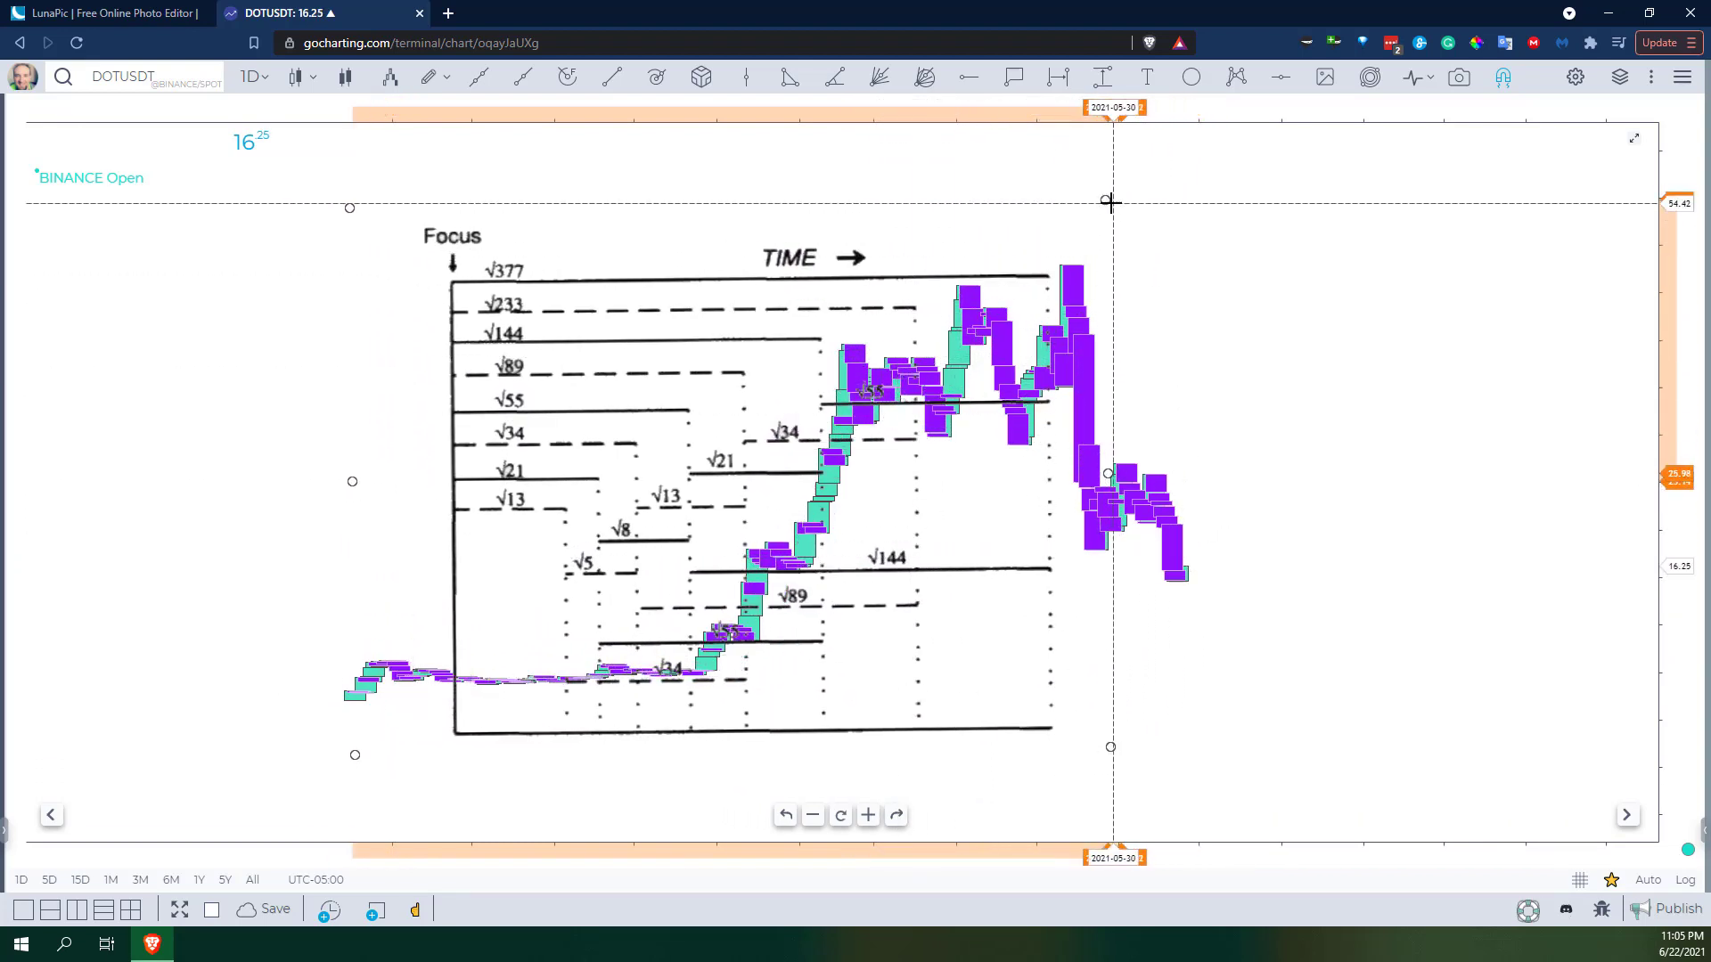
left_click_drag(1110, 476, 1225, 482)
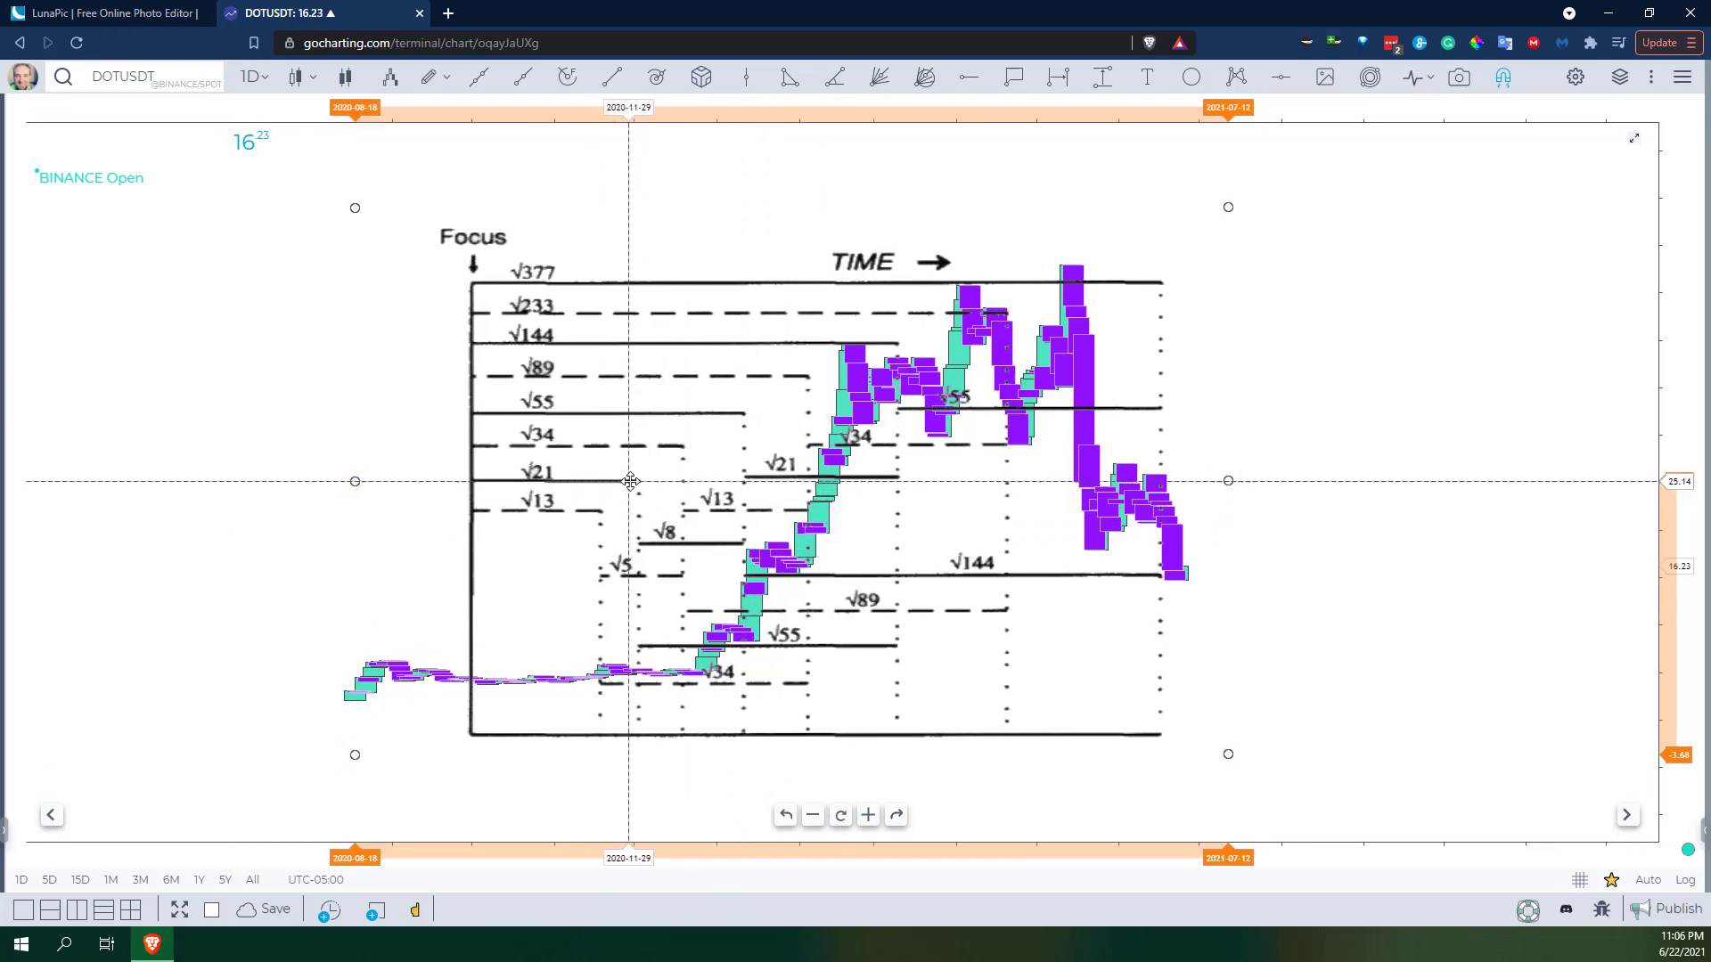
Shift and stretch the Sqrt.png stencil to about 2021-08-07, lifting its √377 line to the price peak.
left_click_drag(650, 478, 507, 474)
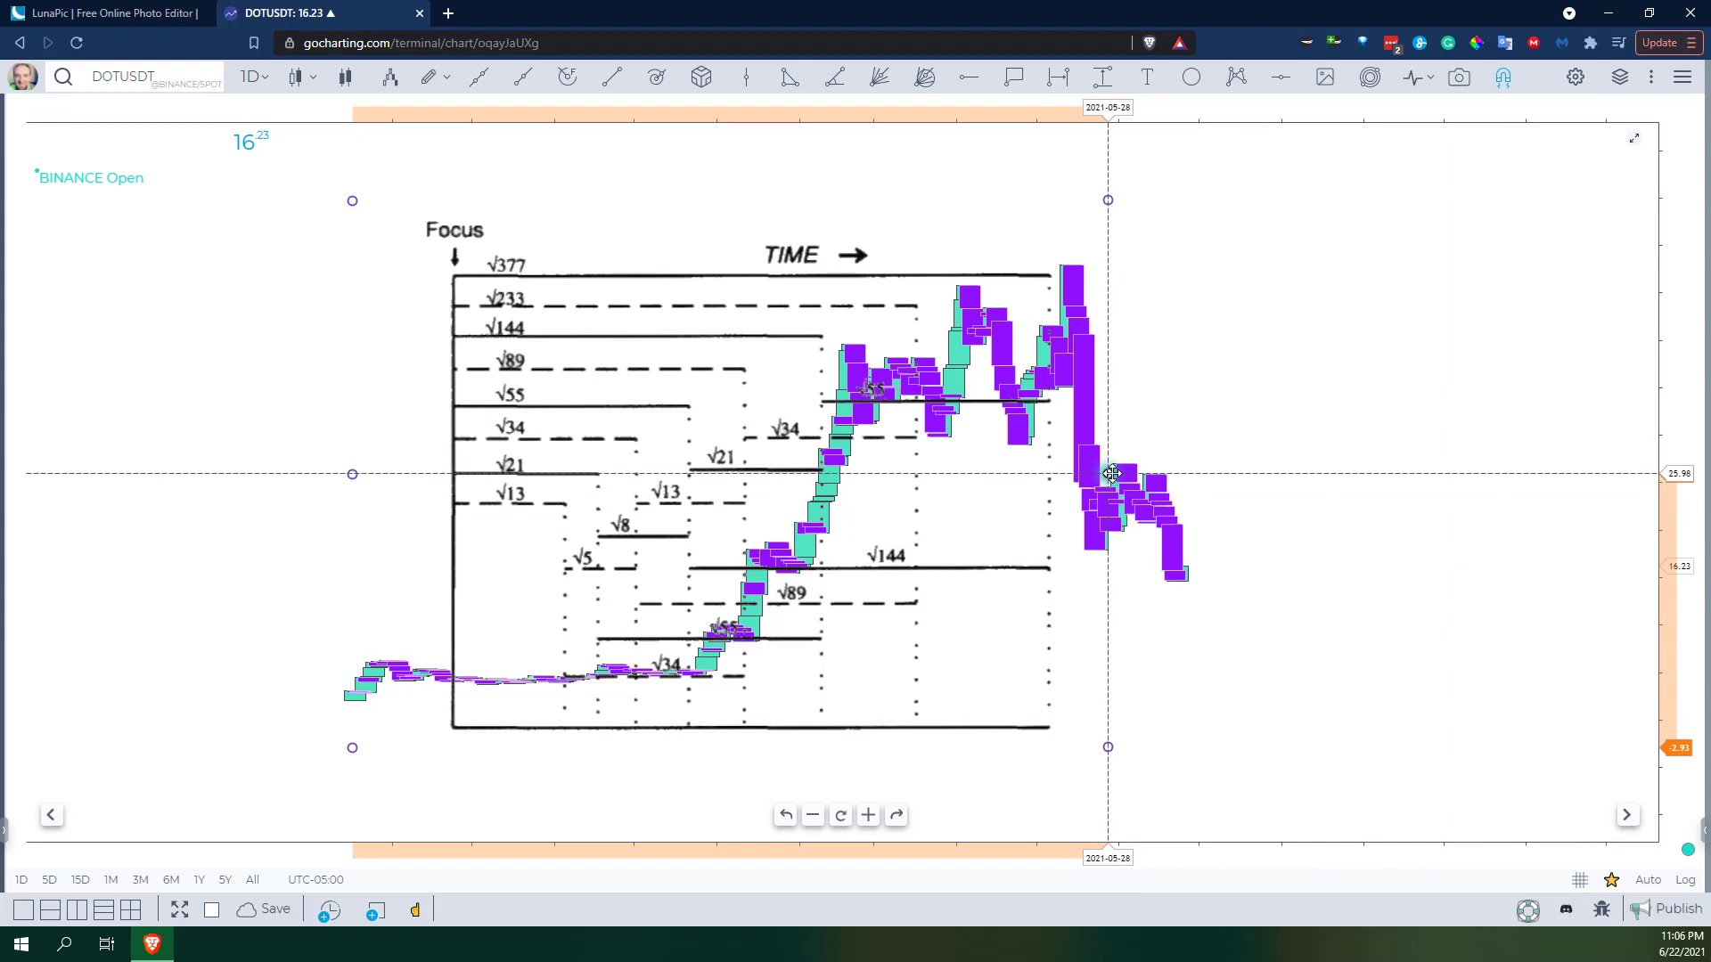
left_click_drag(1108, 474, 1287, 482)
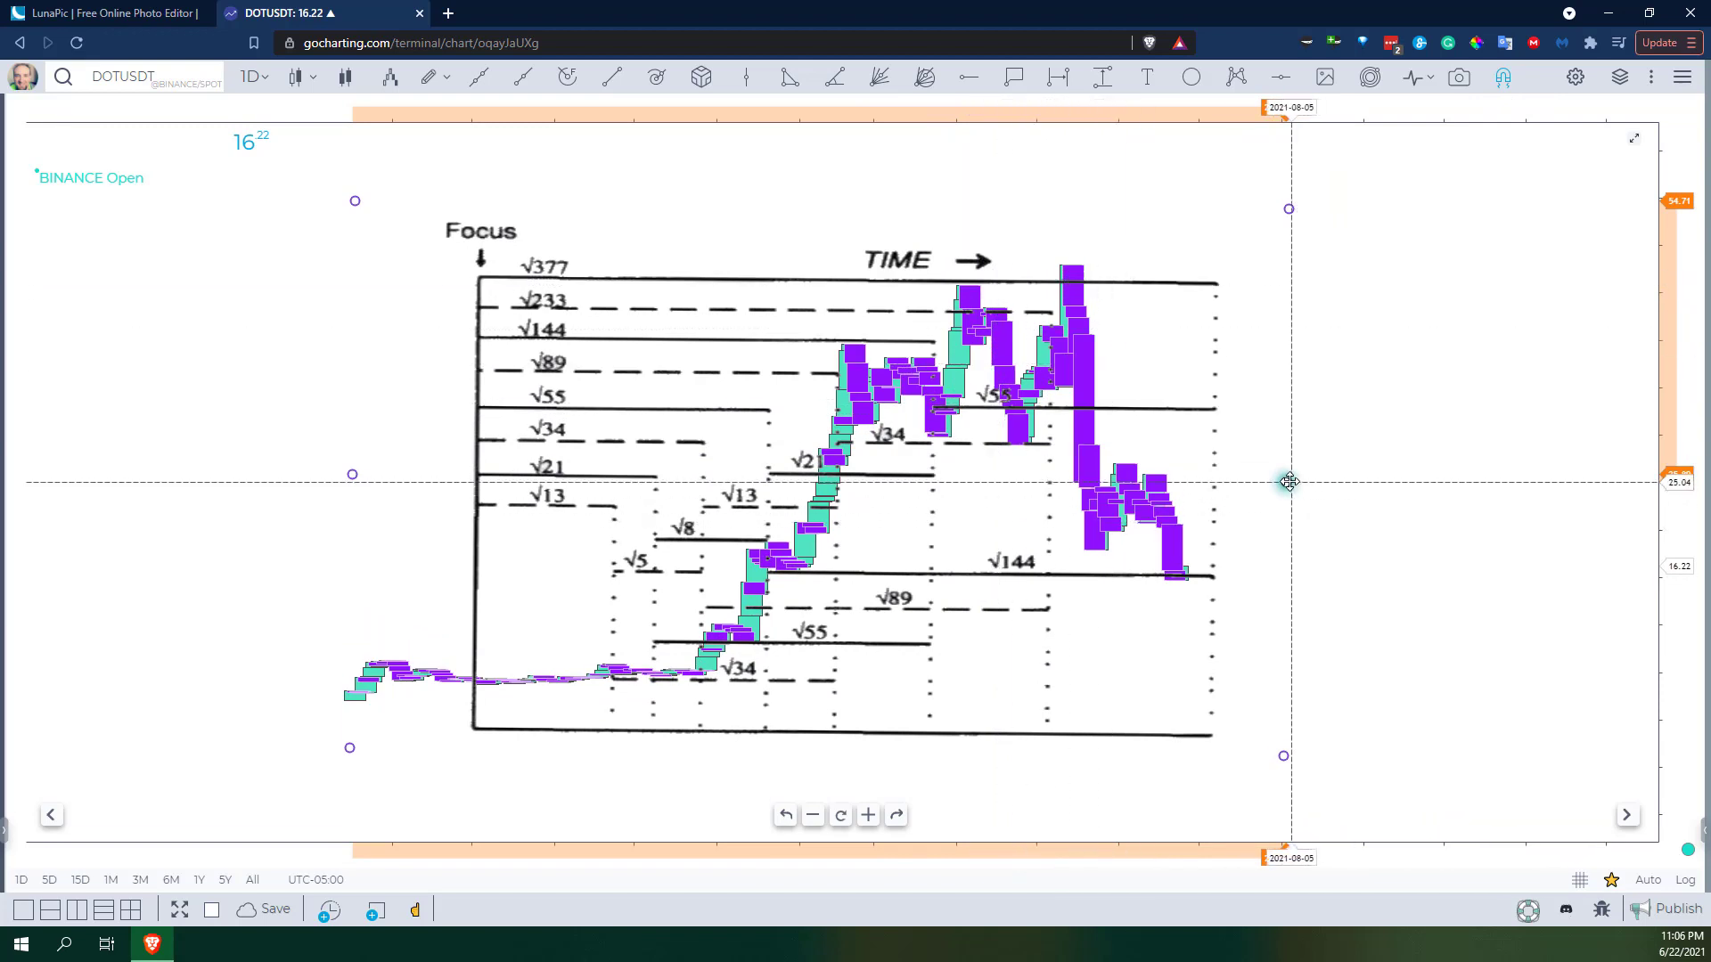
left_click_drag(1286, 478, 1299, 476)
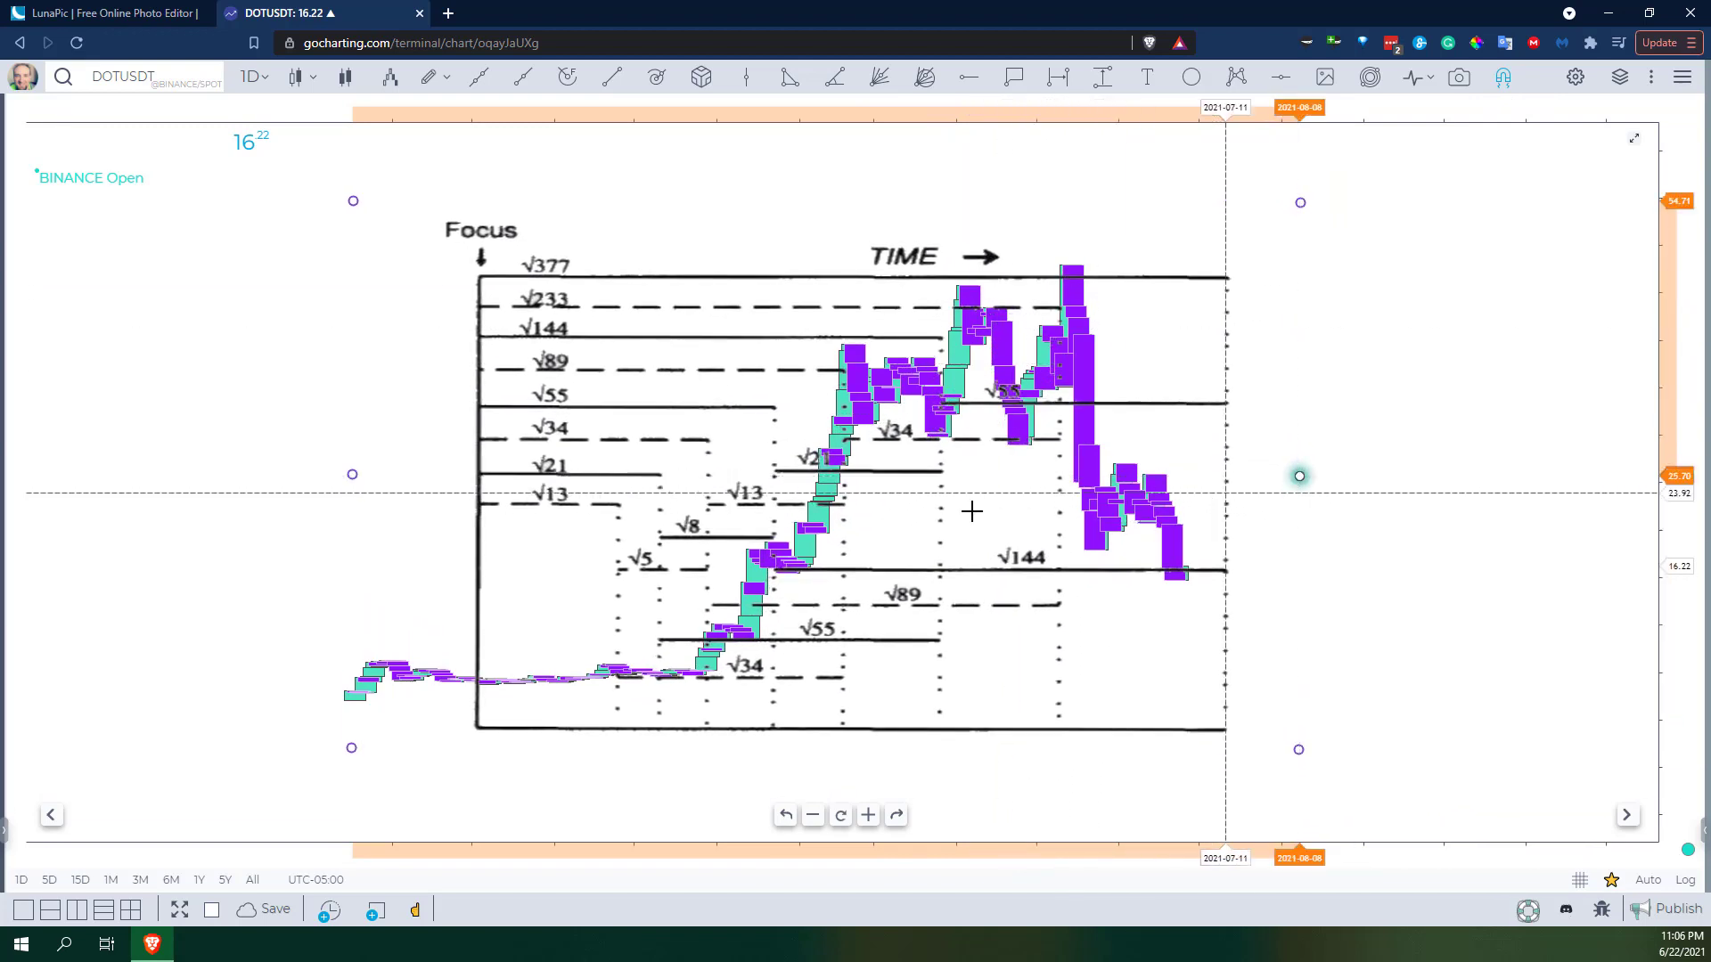
left_click_drag(1297, 200, 1300, 183)
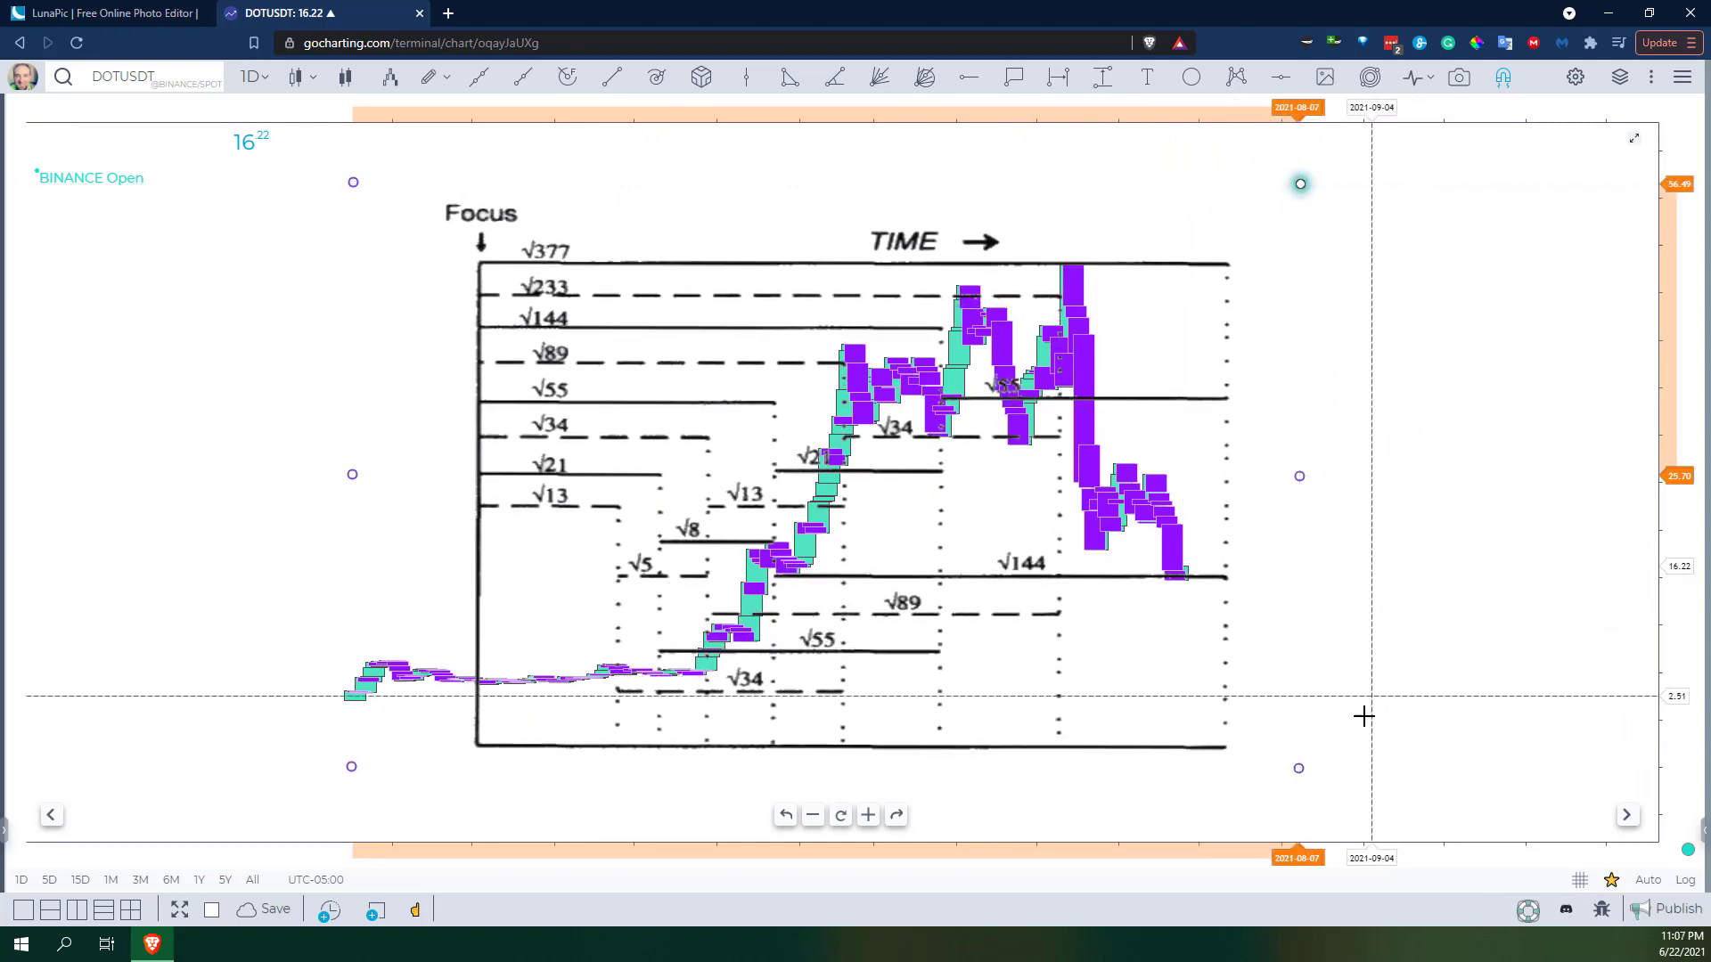